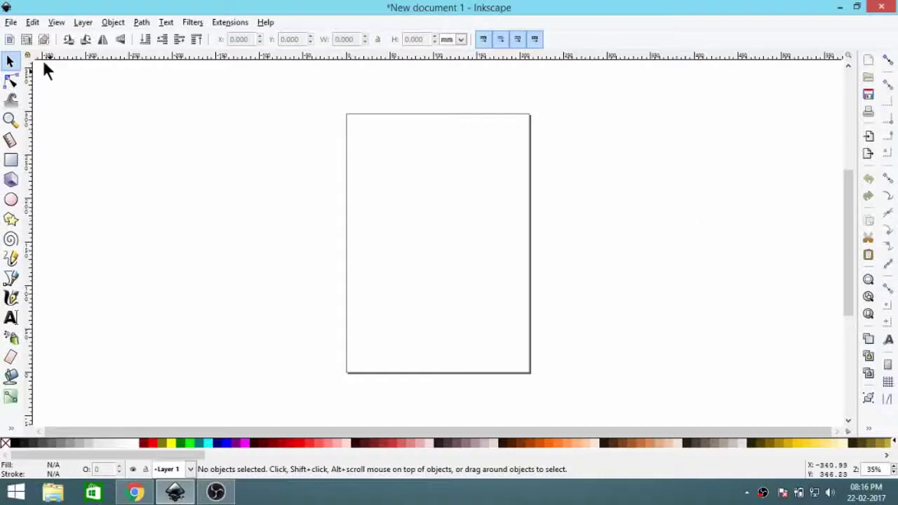
# - In Document Properties, turn off the page border and set the display units to px
pyautogui.click(10, 22)
pyautogui.click(32, 233)
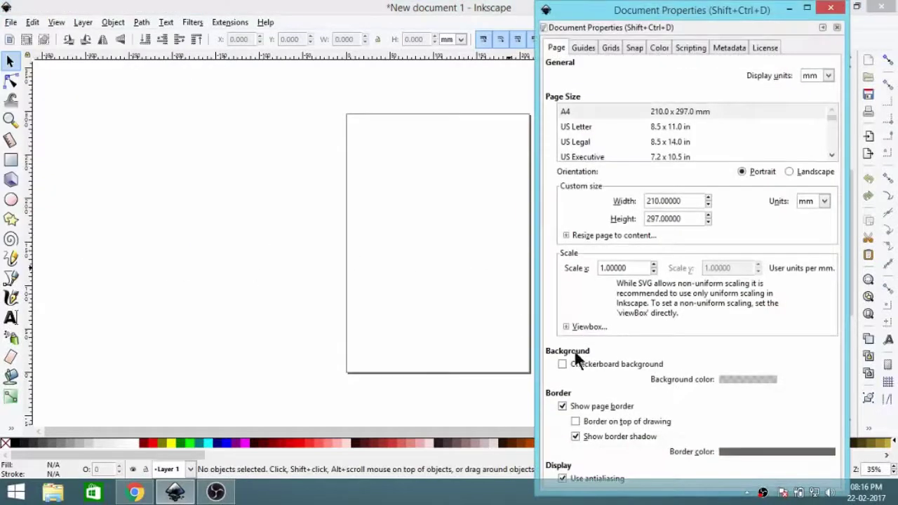
pyautogui.click(574, 406)
pyautogui.click(809, 137)
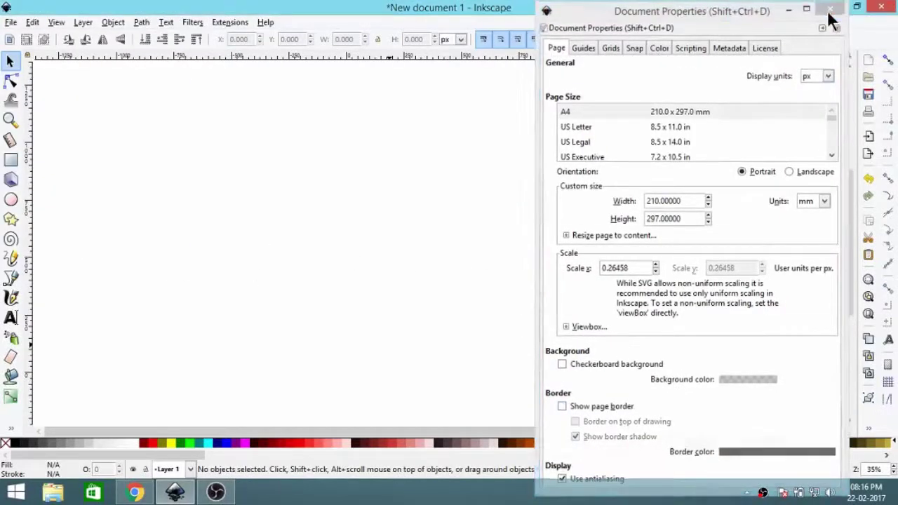
pyautogui.click(831, 8)
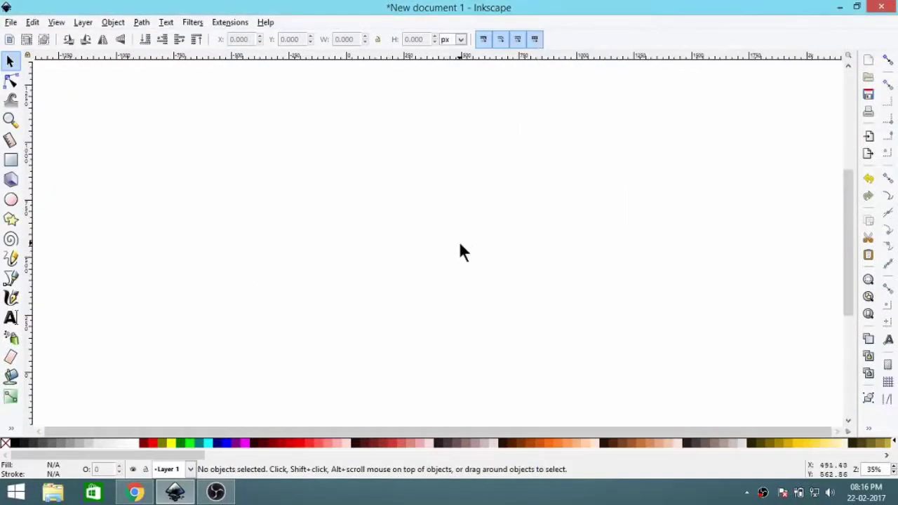
# - Draw a large rectangle on the canvas and fill it with grey
pyautogui.click(11, 160)
pyautogui.moveTo(219, 162); pyautogui.dragTo(580, 354)
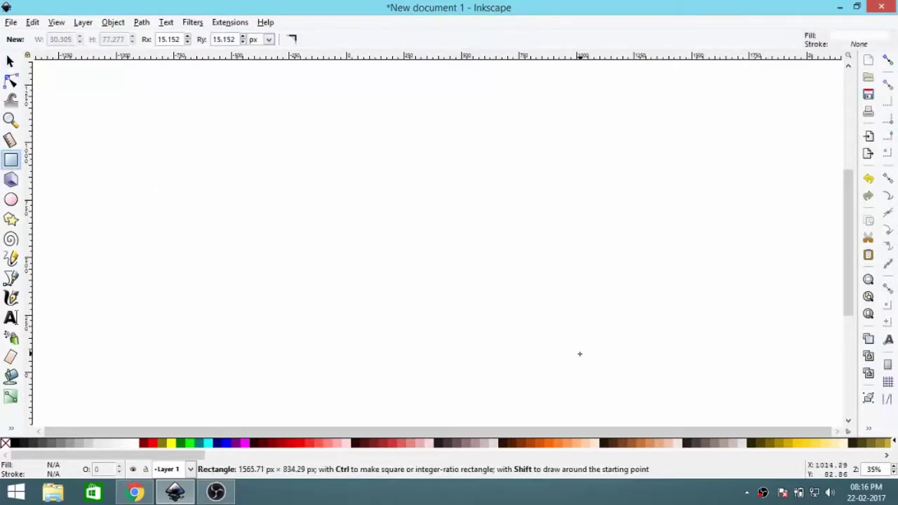
pyautogui.click(59, 443)
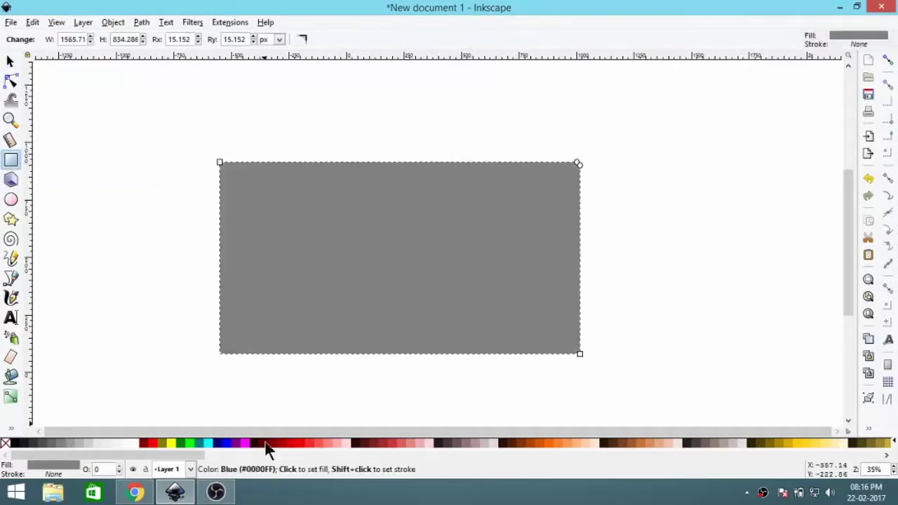
pyautogui.click(60, 445)
# - Resize the rectangle to 512 × 512 px in the selector toolbar
pyautogui.click(9, 63)
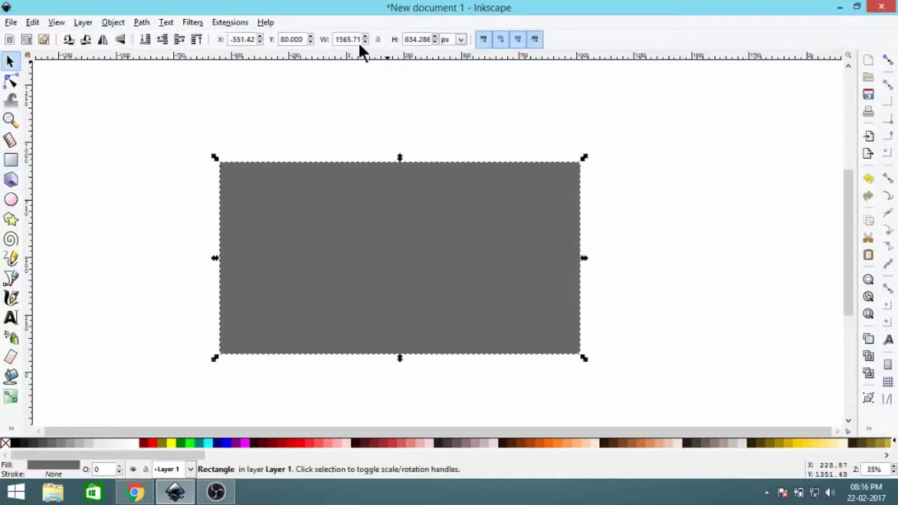
pyautogui.tripleClick(355, 41)
pyautogui.write('512')
pyautogui.press('Return')
pyautogui.tripleClick(421, 38)
pyautogui.write('5')
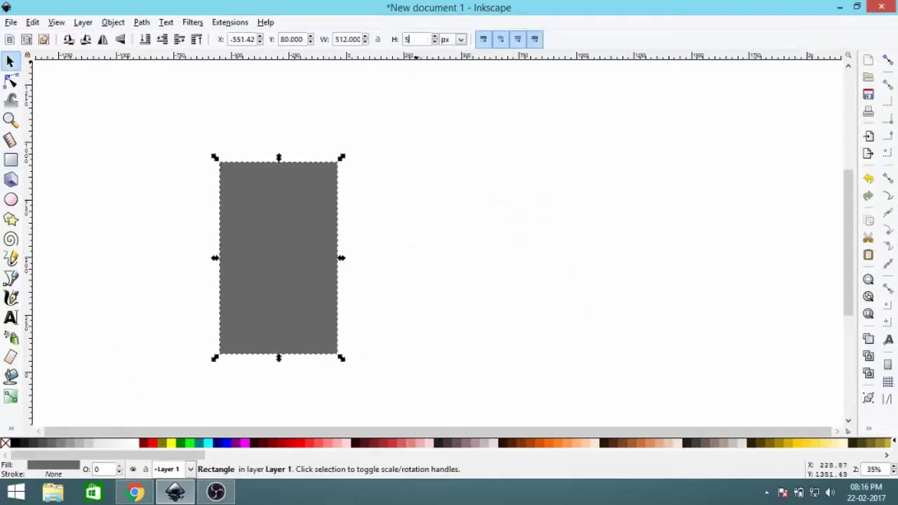
pyautogui.write('12')
pyautogui.press('Return')
# - Change the grey rectangle's size to 800 × 480 px
pyautogui.scroll(3, 484, 240)
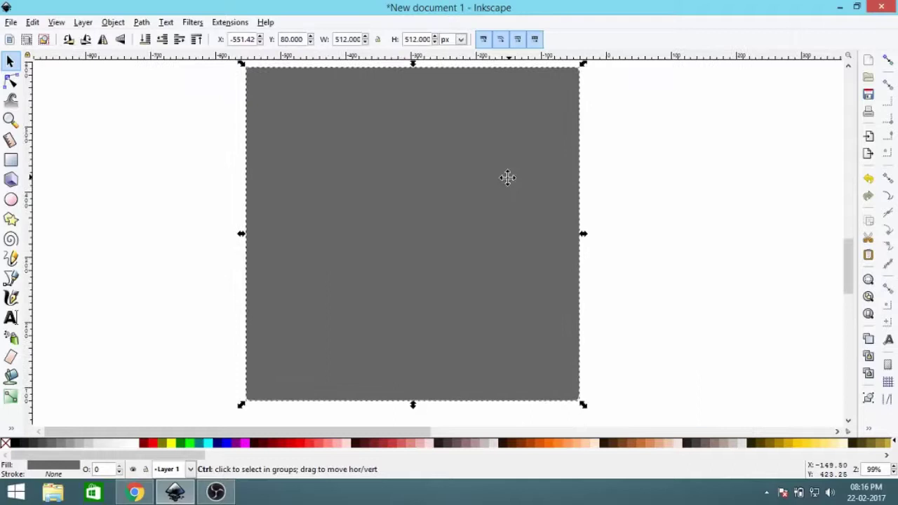
pyautogui.click(608, 209)
pyautogui.click(517, 216)
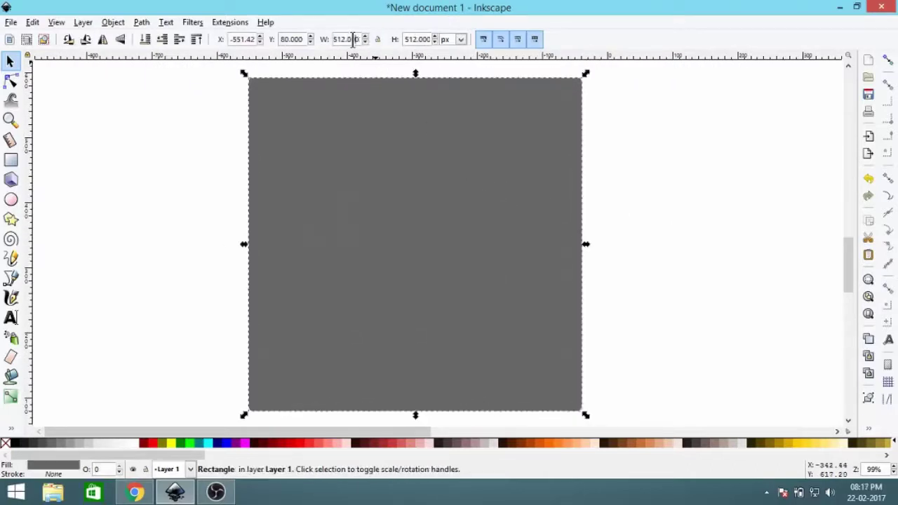
pyautogui.write('800')
pyautogui.press('Return')
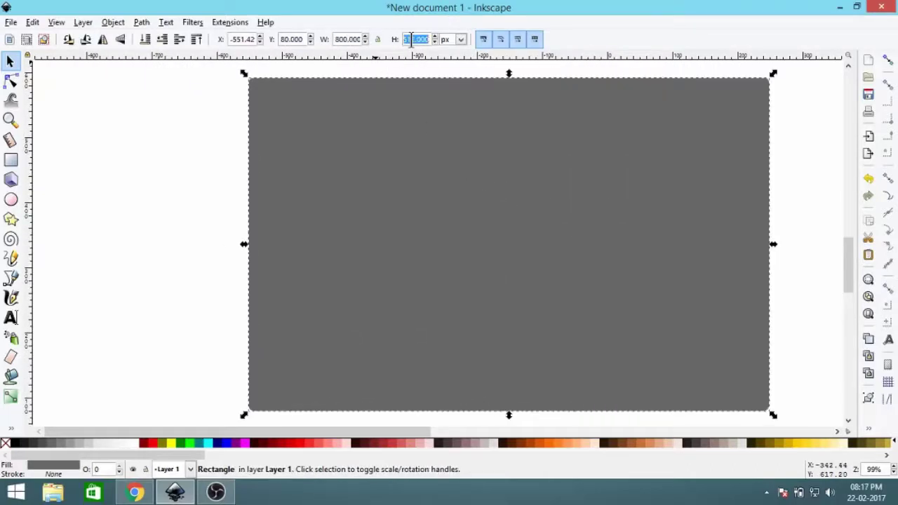
pyautogui.write('480')
pyautogui.press('Return')
pyautogui.scroll(-2, 437, 184)
pyautogui.click(718, 220)
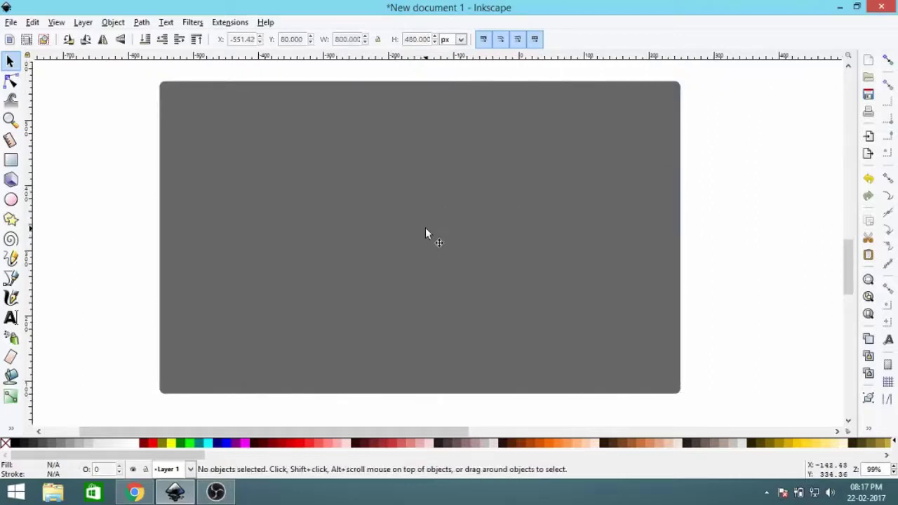
# - Add a new Layer 2 above Layer 1 from the Layers panel
pyautogui.click(869, 428)
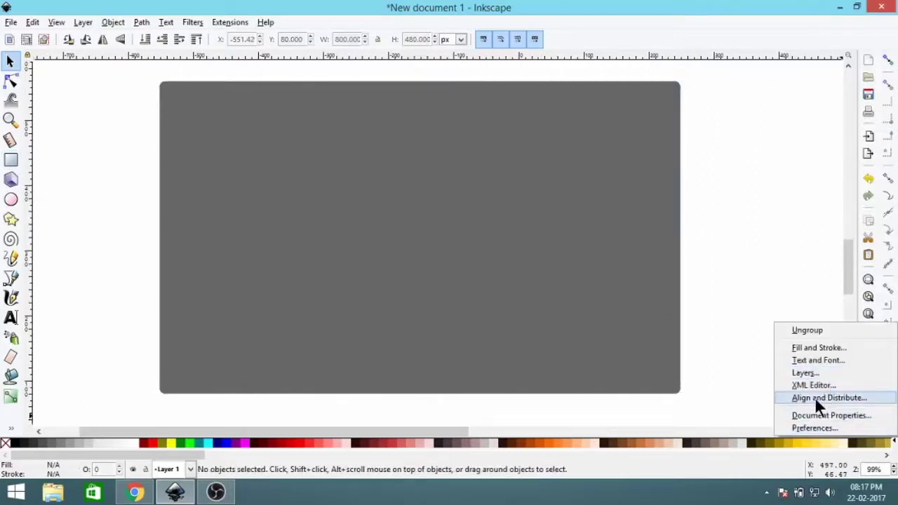
pyautogui.click(807, 371)
pyautogui.click(772, 79)
pyautogui.click(732, 119)
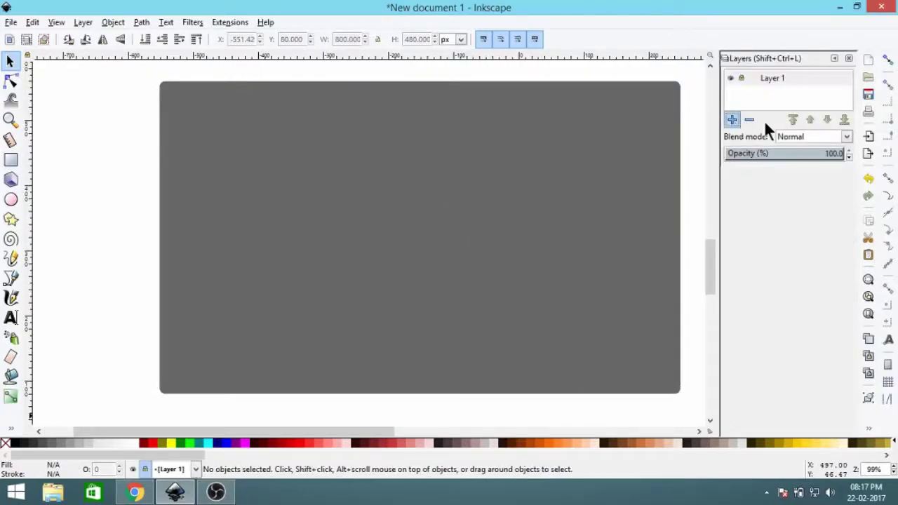
pyautogui.click(504, 288)
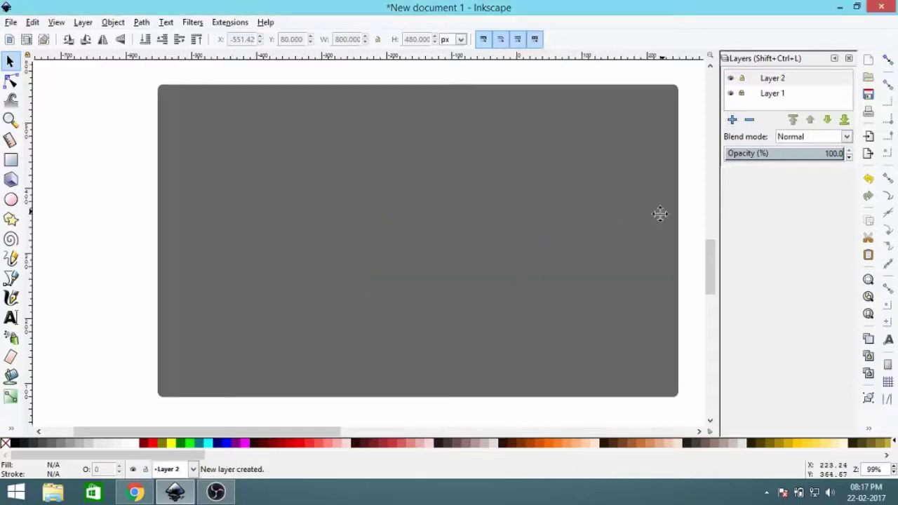
# - Draw a square beside the grey box with strongly rounded corners and a light yellow fill
pyautogui.click(11, 160)
pyautogui.hscroll(8, 345, 253)
pyautogui.moveTo(446, 198)
pyautogui.mouseDown()
pyautogui.moveTo(507, 231)
pyautogui.moveTo(574, 325)
pyautogui.mouseUp()
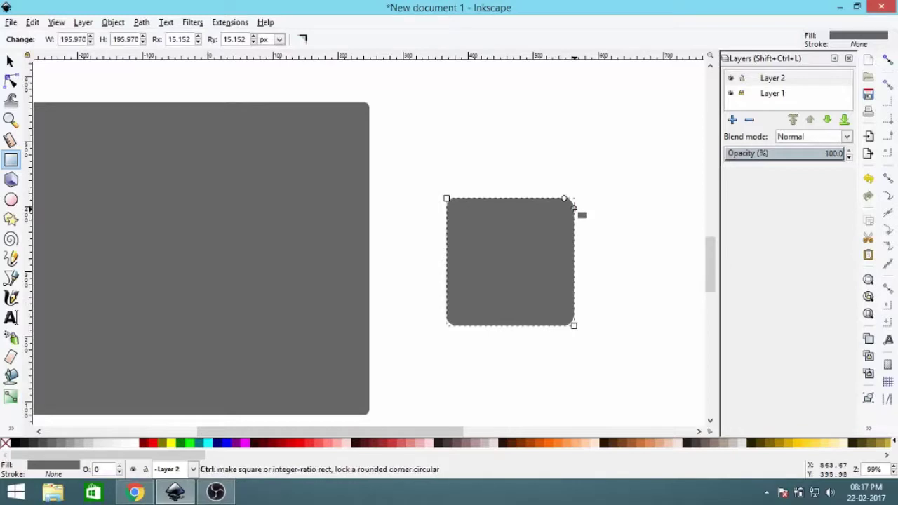
pyautogui.moveTo(574, 207); pyautogui.dragTo(574, 236)
pyautogui.click(797, 447)
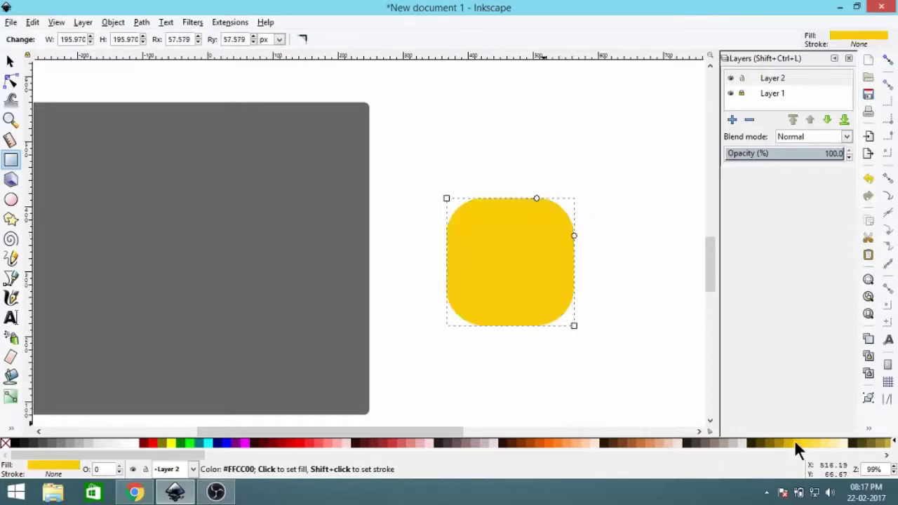
pyautogui.scroll(-5, 256, 449)
pyautogui.moveTo(362, 444); pyautogui.dragTo(363, 394)
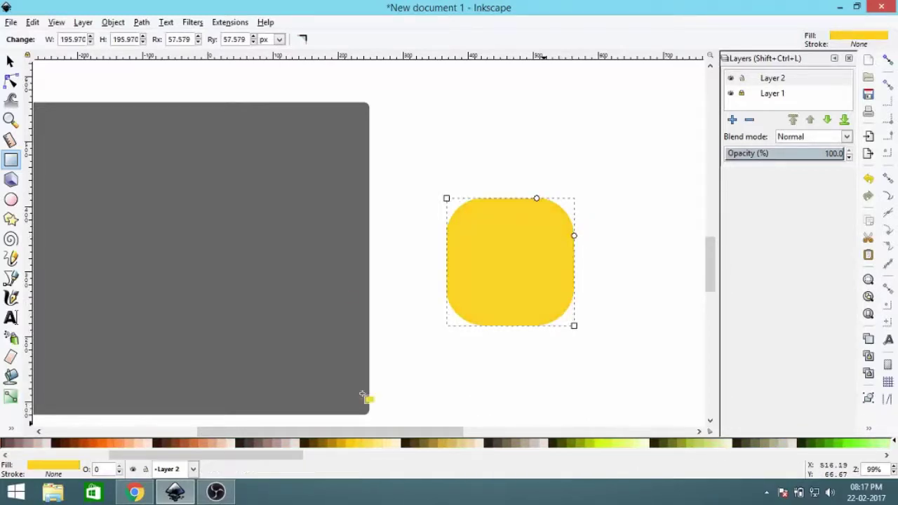
# - Move the yellow square onto the grey rectangle, enlarge it to about 315 px, and centre it
pyautogui.press('s')
pyautogui.press('Escape')
pyautogui.press('+')
pyautogui.press('-')
pyautogui.press('-')
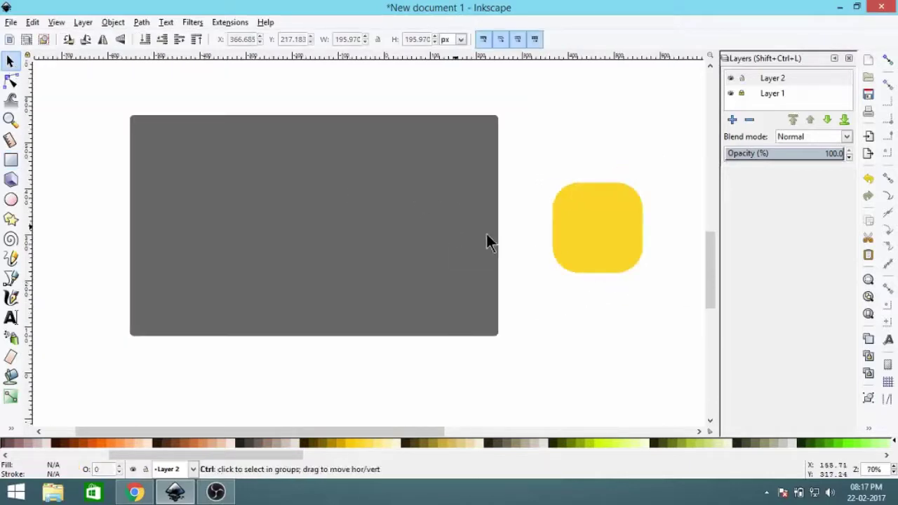
pyautogui.moveTo(595, 230); pyautogui.dragTo(353, 231)
pyautogui.press('+')
pyautogui.press('+')
pyautogui.press('-')
pyautogui.click(537, 184)
pyautogui.click(537, 184)
pyautogui.moveTo(543, 172); pyautogui.dragTo(618, 99)
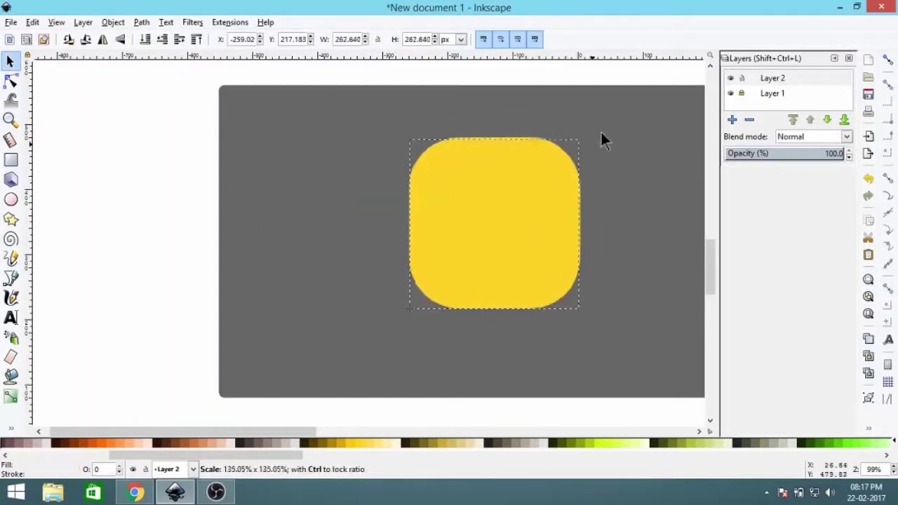
pyautogui.moveTo(571, 175); pyautogui.dragTo(532, 201)
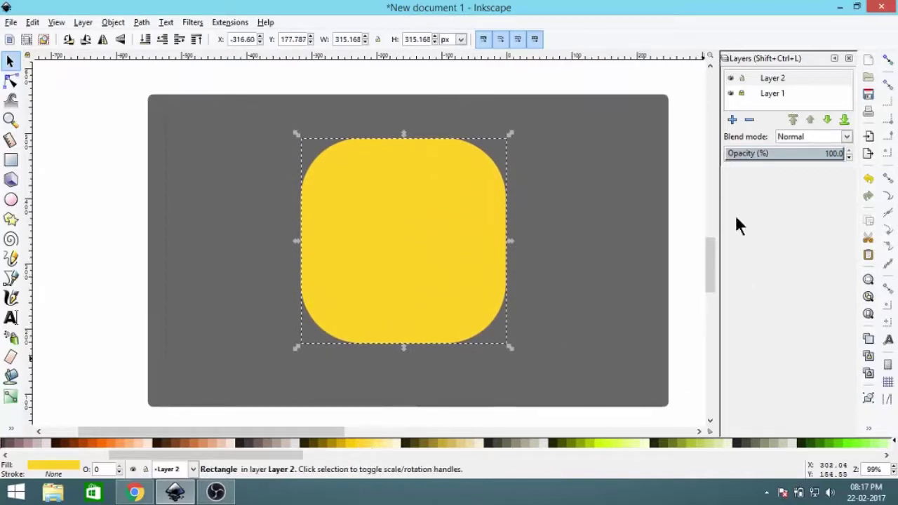
# - Raise the square's fill Lightness in Fill and Stroke to lighten the yellow
pyautogui.click(871, 430)
pyautogui.click(825, 348)
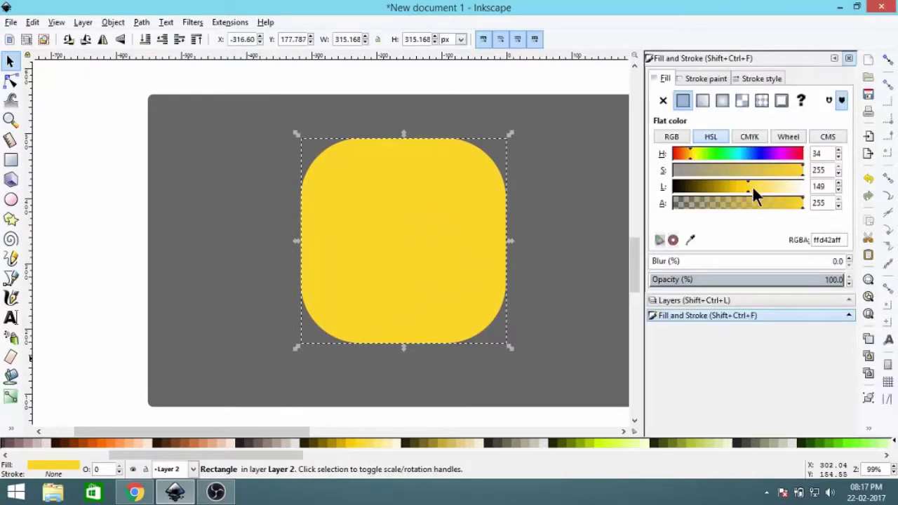
pyautogui.moveTo(747, 187); pyautogui.dragTo(755, 187)
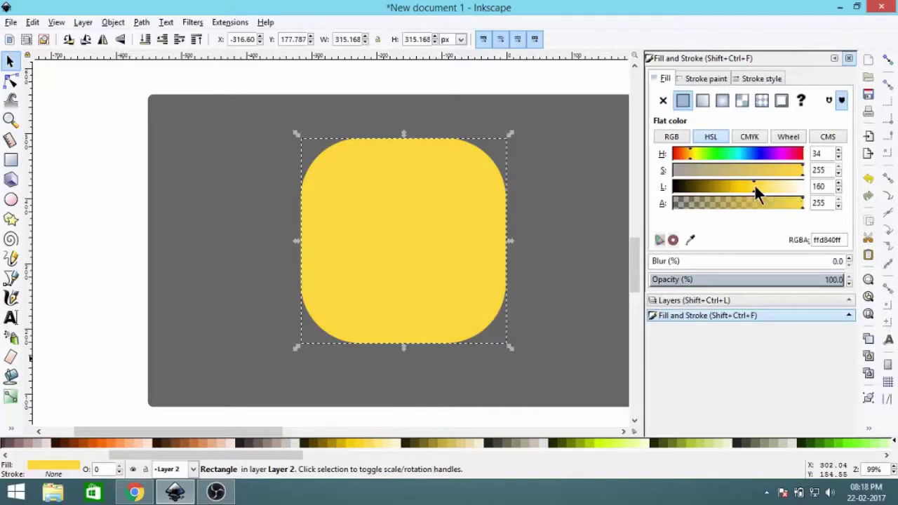
pyautogui.click(511, 219)
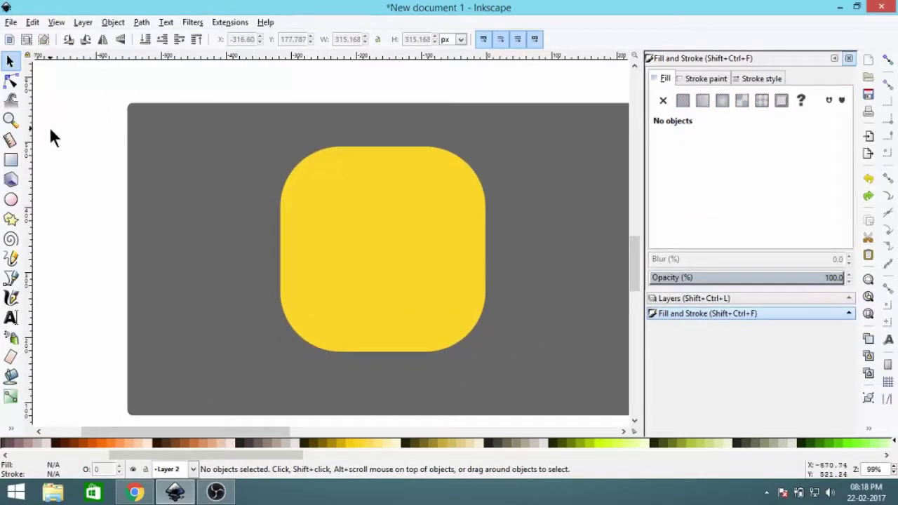
pyautogui.click(10, 160)
pyautogui.scroll(-1, 297, 207)
# - Draw a square-cornered yellow rectangle, widen it, and rotate it about 60° beside the grey box
pyautogui.scroll(-1, 406, 223)
pyautogui.moveTo(429, 174); pyautogui.dragTo(551, 296)
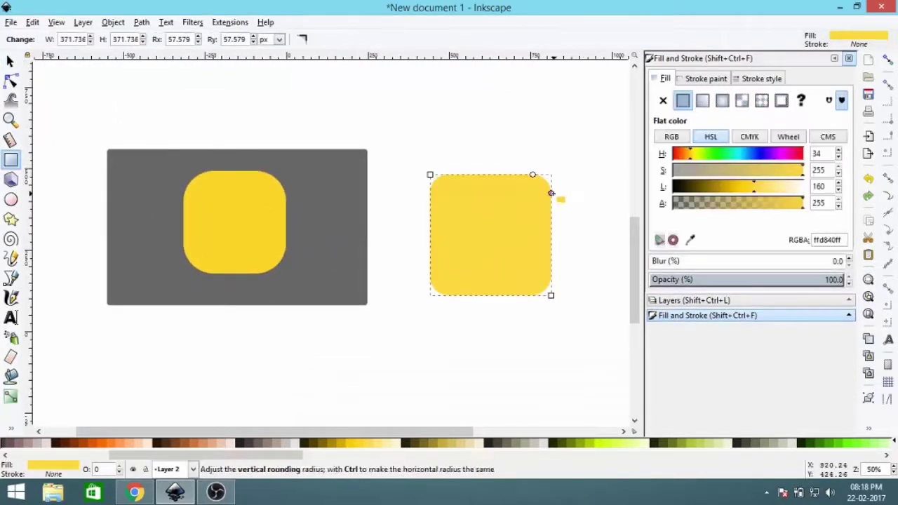
pyautogui.keyDown('shift'); pyautogui.click(551, 193); pyautogui.keyUp('shift')
pyautogui.click(14, 68)
pyautogui.moveTo(424, 233); pyautogui.dragTo(337, 235)
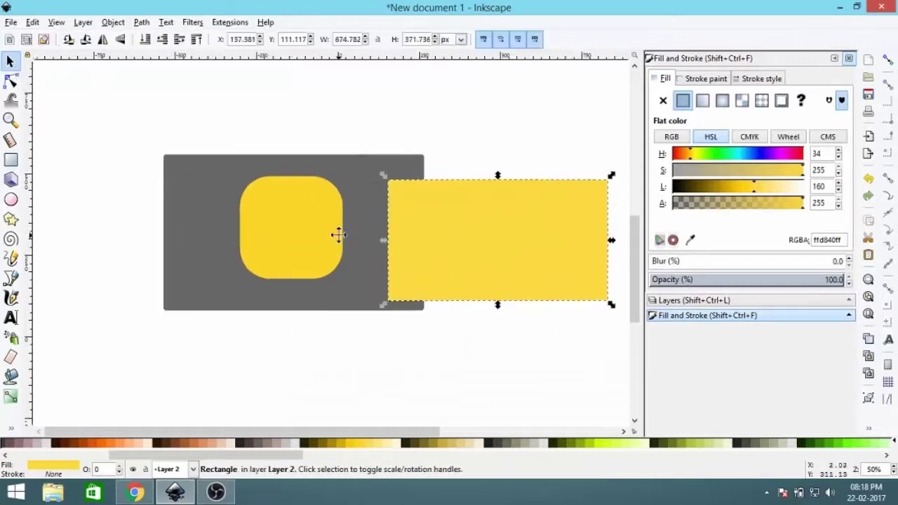
pyautogui.moveTo(554, 260); pyautogui.dragTo(436, 247)
pyautogui.click(436, 247)
pyautogui.moveTo(525, 161); pyautogui.dragTo(551, 196)
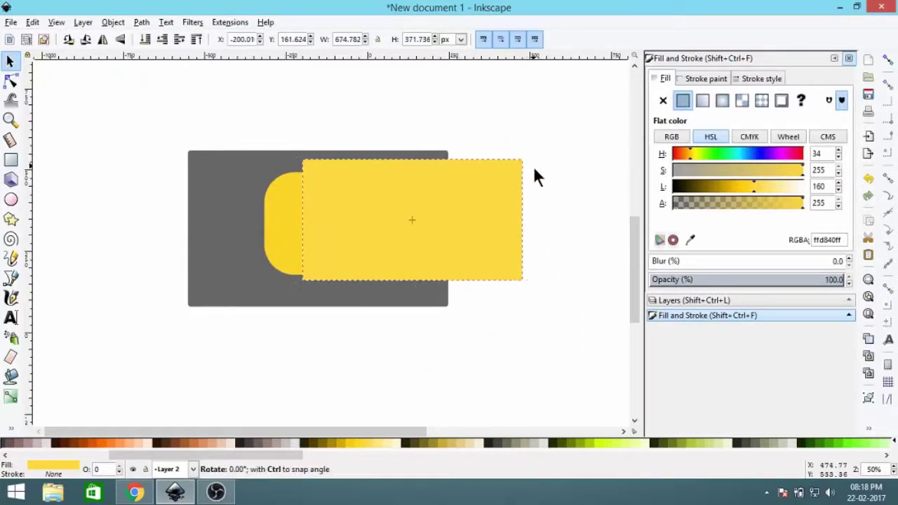
pyautogui.moveTo(435, 274)
pyautogui.mouseDown()
pyautogui.moveTo(397, 261)
pyautogui.moveTo(381, 281)
pyautogui.moveTo(583, 263)
pyautogui.mouseUp()
# - Duplicate the rounded square, move the copy aside, and lay the rectangle over it at 45°
pyautogui.click(309, 218)
pyautogui.rightClick(309, 218)
pyautogui.click(330, 297)
pyautogui.scroll(-3, 357, 237)
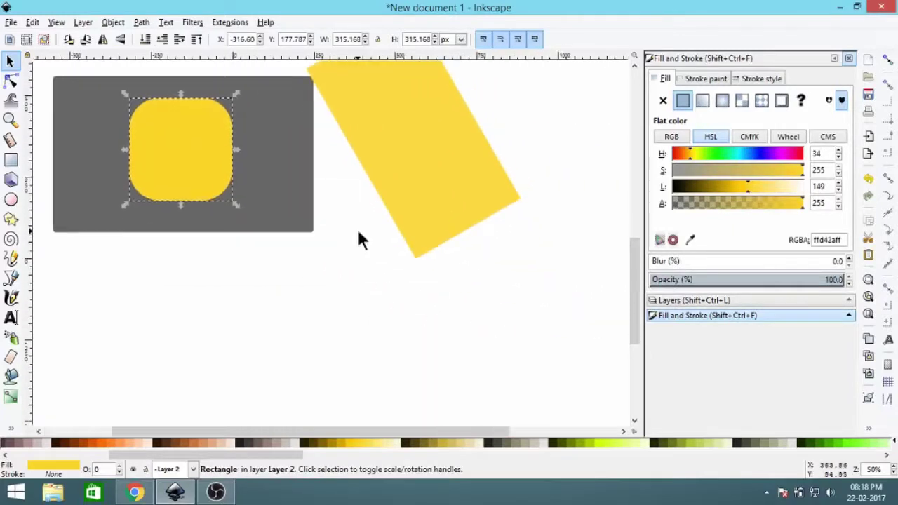
pyautogui.moveTo(357, 237); pyautogui.dragTo(457, 236)
pyautogui.moveTo(218, 156); pyautogui.dragTo(417, 155)
pyautogui.moveTo(543, 146); pyautogui.dragTo(444, 201)
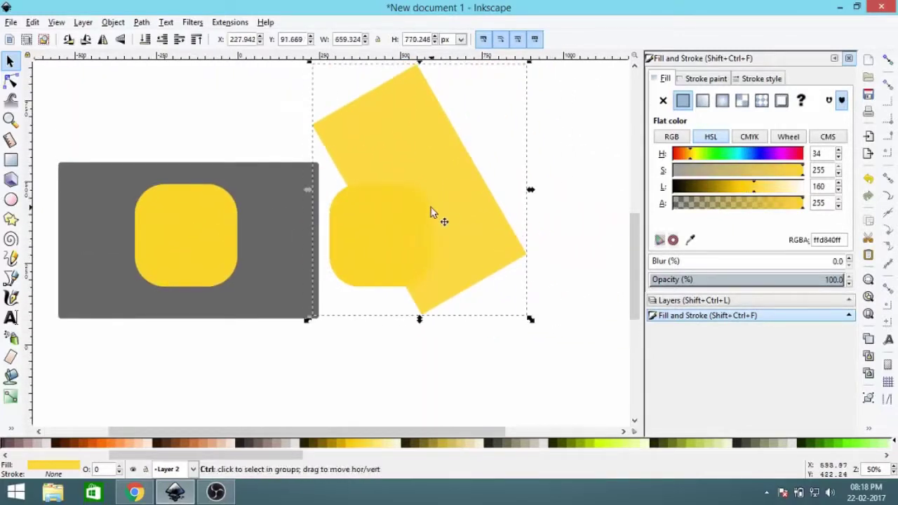
pyautogui.scroll(1, 431, 211)
pyautogui.moveTo(575, 365); pyautogui.dragTo(510, 371)
# - Nudge the rotated rectangle slightly down over the duplicate square
pyautogui.click(381, 301)
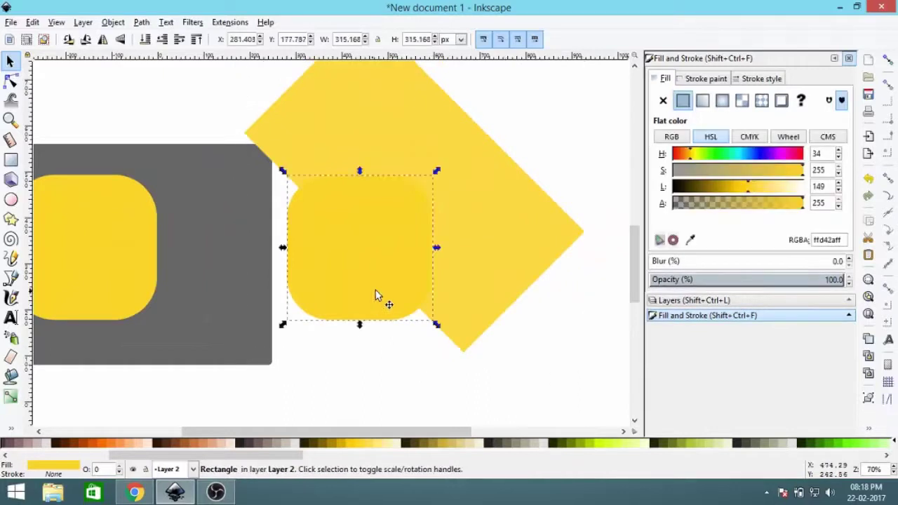
pyautogui.keyDown('shift'); pyautogui.click(517, 236); pyautogui.keyUp('shift')
pyautogui.scroll(1, 455, 265)
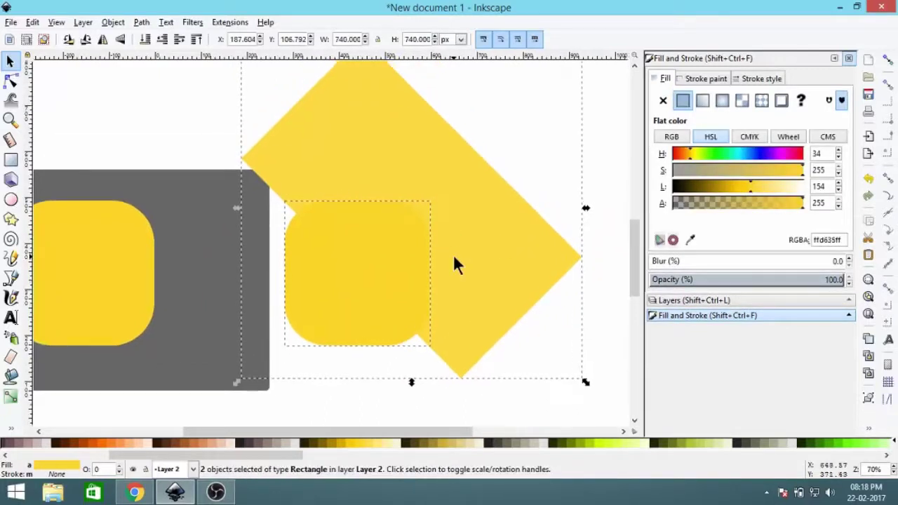
pyautogui.click(216, 411)
pyautogui.click(463, 289)
pyautogui.press('Down')
pyautogui.press('Down')
pyautogui.press('Down')
# - Intersect the square copy with the rotated rectangle to get a diagonal half-shape
pyautogui.click(365, 309)
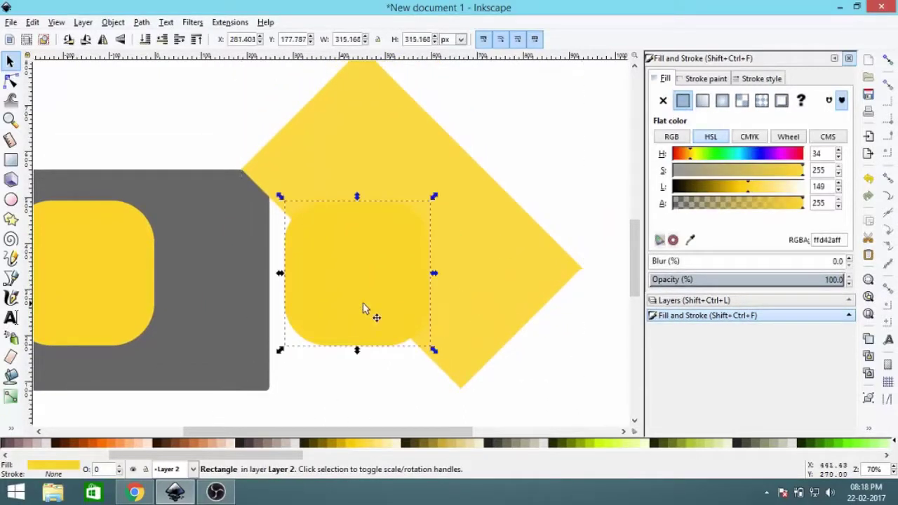
pyautogui.keyDown('alt'); pyautogui.keyDown('shift'); pyautogui.click(365, 309); pyautogui.keyUp('shift'); pyautogui.keyUp('alt')
pyautogui.click(274, 110)
pyautogui.click(445, 177)
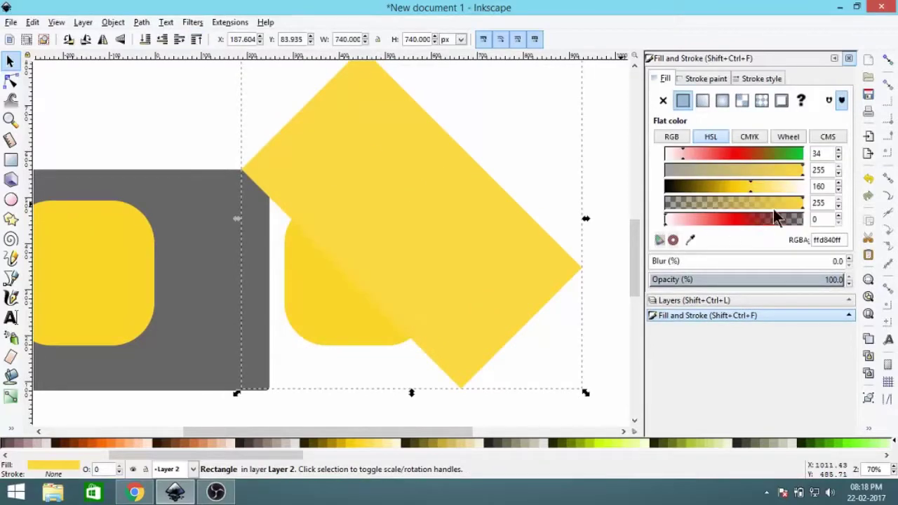
pyautogui.click(524, 159)
pyautogui.click(330, 281)
pyautogui.keyDown('shift'); pyautogui.click(506, 255); pyautogui.keyUp('shift')
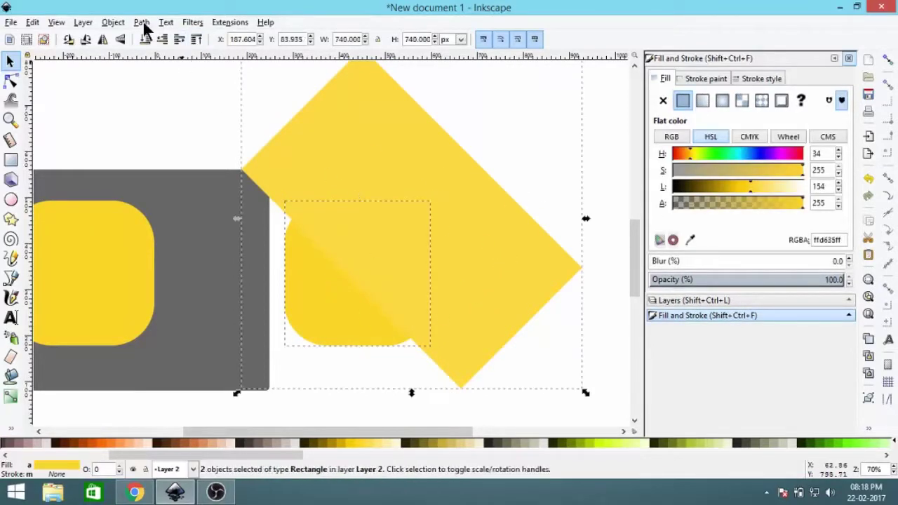
pyautogui.click(142, 22)
pyautogui.click(171, 124)
# - Darken the diagonal half's yellow and centre it on the rounded square on both axes
pyautogui.click(735, 186)
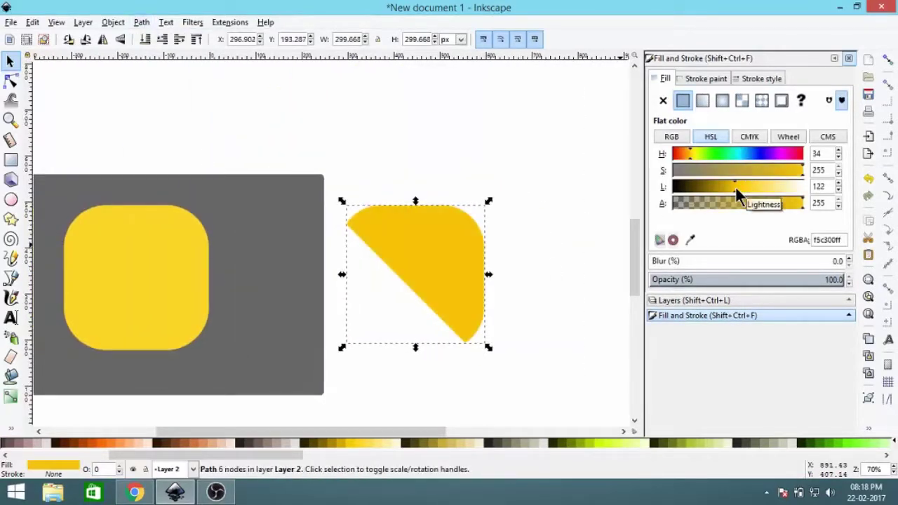
pyautogui.click(517, 156)
pyautogui.hotkey('ctrl', 'a')
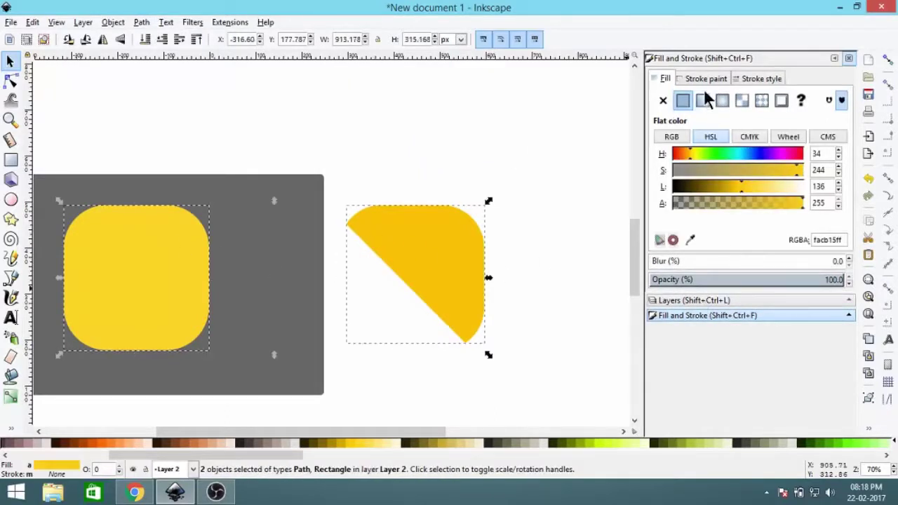
pyautogui.click(869, 428)
pyautogui.click(754, 397)
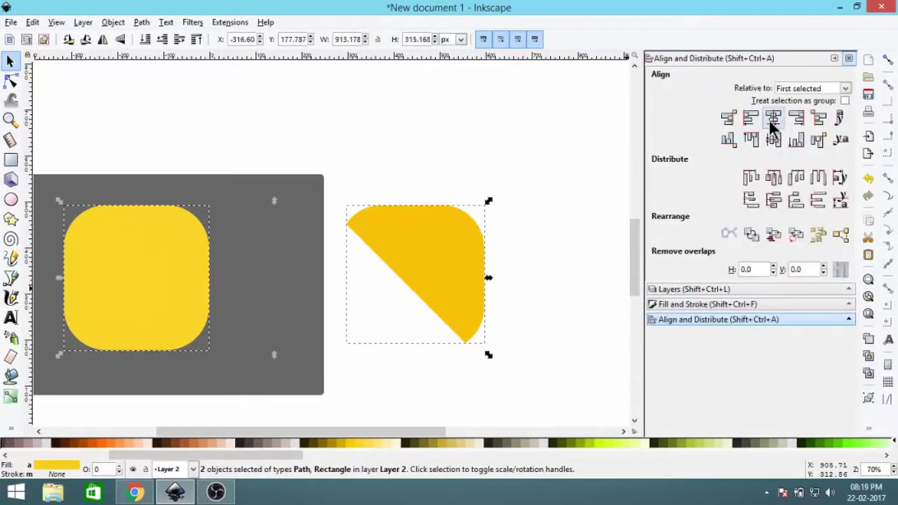
pyautogui.click(774, 121)
pyautogui.click(774, 143)
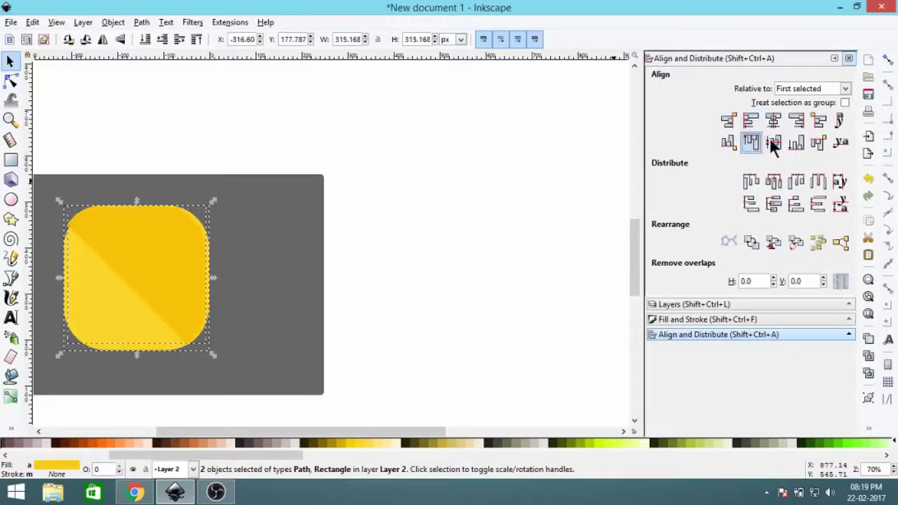
pyautogui.keyDown('ctrl'); pyautogui.scroll(2, 319, 210); pyautogui.keyUp('ctrl')
pyautogui.keyDown('ctrl'); pyautogui.scroll(-1, 318, 177); pyautogui.keyUp('ctrl')
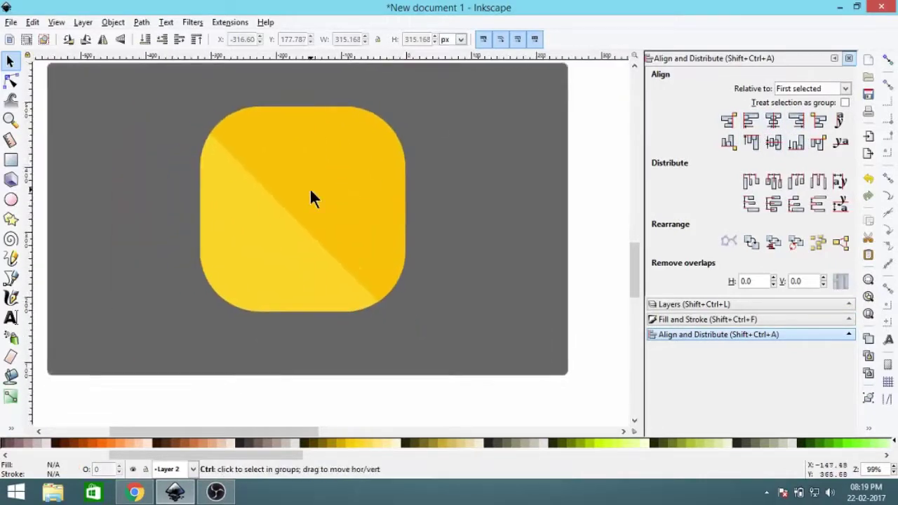
pyautogui.keyDown('ctrl'); pyautogui.scroll(-2, 382, 194); pyautogui.keyUp('ctrl')
# - Draw a new rectangle, rotate it 45°, and move it over the grey page
pyautogui.press('r')
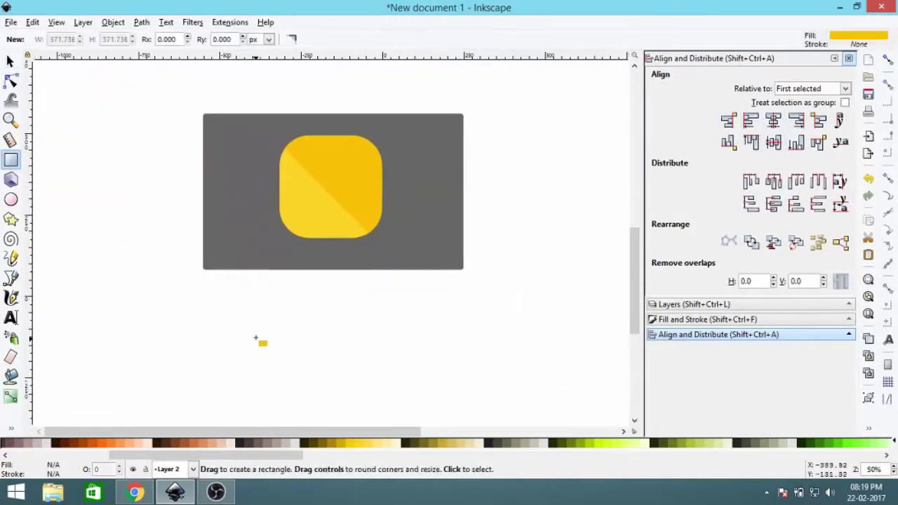
pyautogui.moveTo(247, 299); pyautogui.dragTo(487, 397)
pyautogui.press('s')
pyautogui.scroll(-2, 373, 191)
pyautogui.click(478, 246)
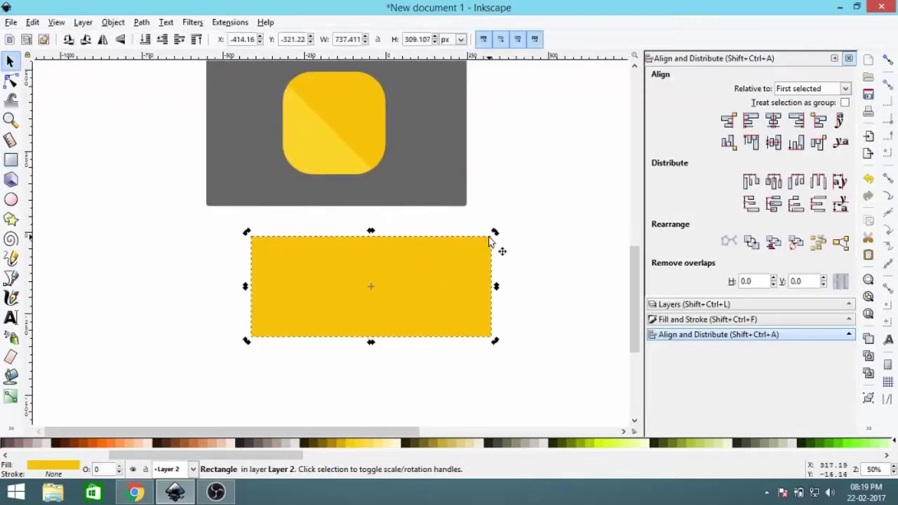
pyautogui.moveTo(492, 237); pyautogui.dragTo(505, 325)
pyautogui.moveTo(408, 352); pyautogui.dragTo(353, 219)
pyautogui.keyDown('ctrl'); pyautogui.scroll(2, 353, 225); pyautogui.keyUp('ctrl')
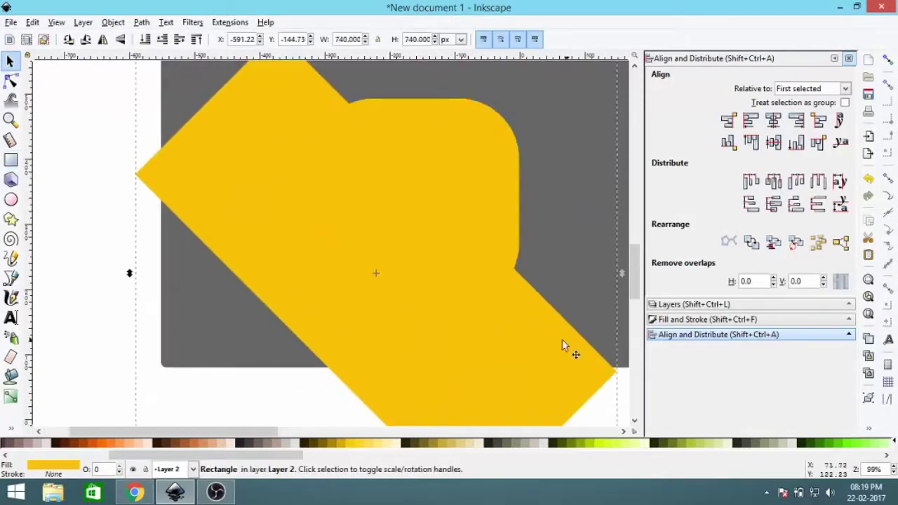
pyautogui.keyDown('ctrl'); pyautogui.scroll(-1, 567, 351); pyautogui.keyUp('ctrl')
# - Lower the rotated rectangle's fill alpha to make it semi-transparent, then shift it left and down
pyautogui.click(686, 337)
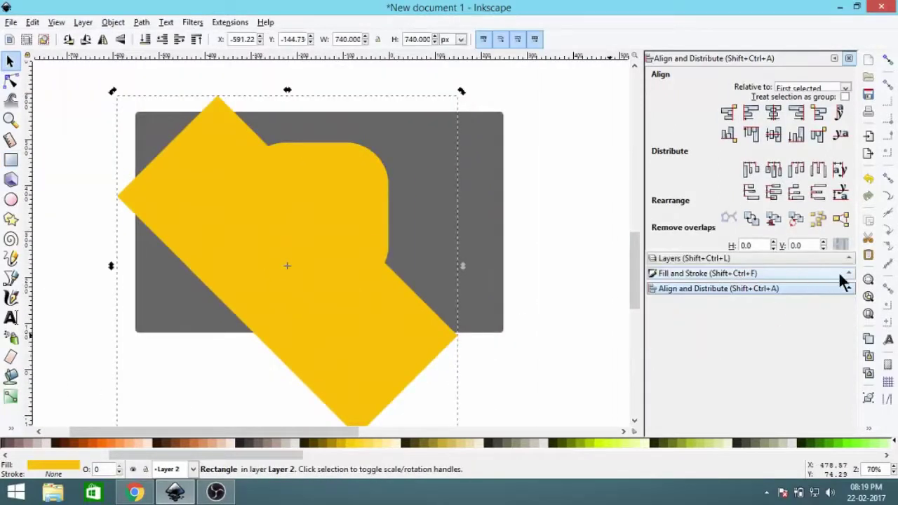
pyautogui.click(696, 278)
pyautogui.click(788, 136)
pyautogui.click(748, 223)
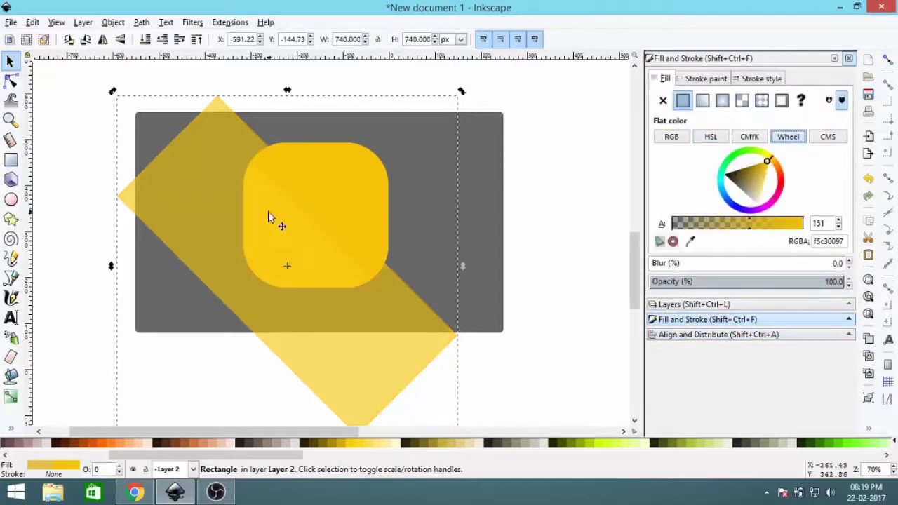
pyautogui.keyDown('ctrl'); pyautogui.scroll(1, 269, 218); pyautogui.keyUp('ctrl')
pyautogui.moveTo(266, 250); pyautogui.dragTo(243, 259)
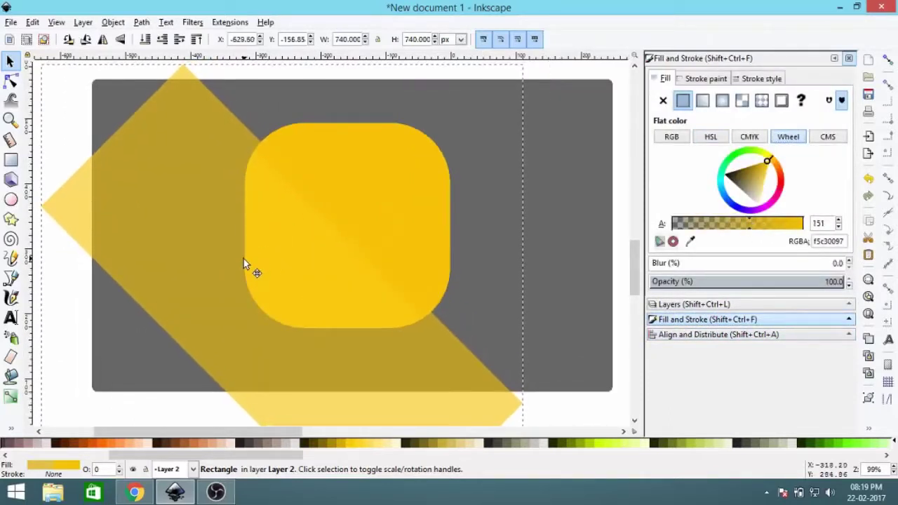
# - Subtract the rotated rectangle from the rounded square with Path > Difference and make the result mostly transparent
pyautogui.keyDown('shift'); pyautogui.click(386, 191); pyautogui.keyUp('shift')
pyautogui.click(142, 21)
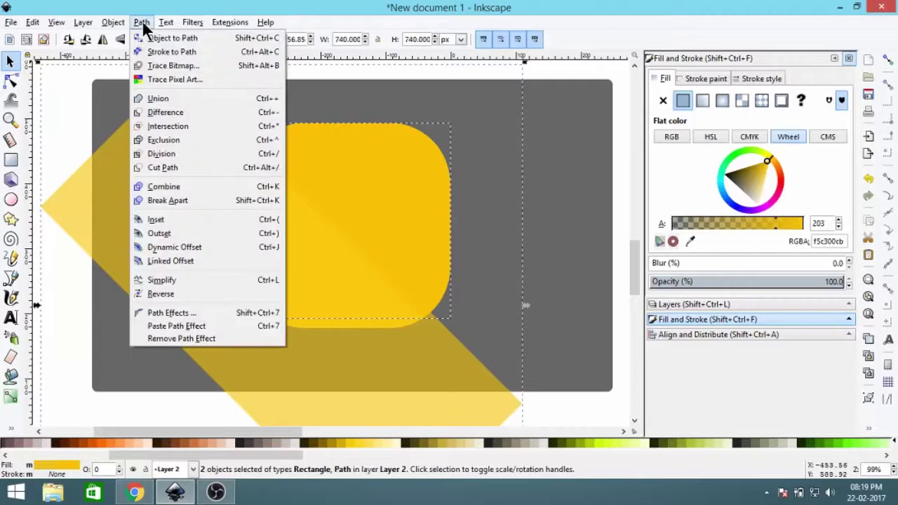
pyautogui.click(165, 112)
pyautogui.click(395, 197)
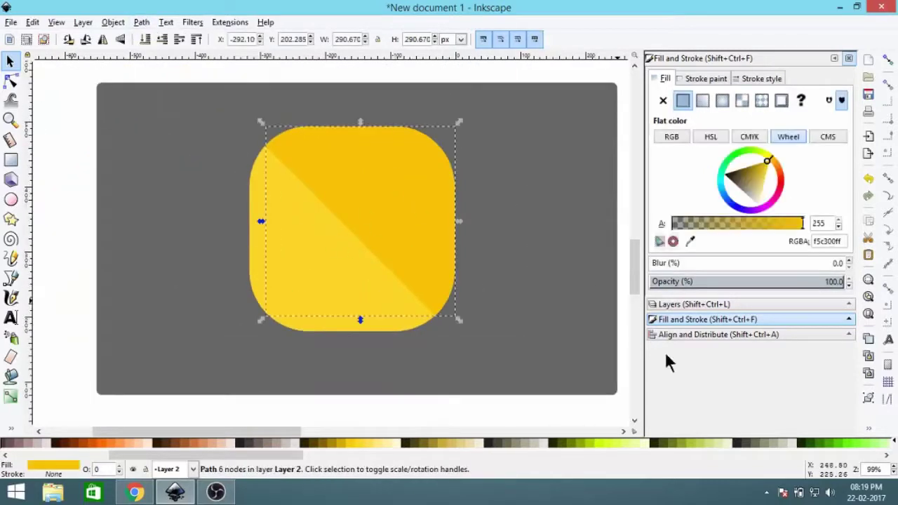
pyautogui.moveTo(776, 223); pyautogui.dragTo(714, 224)
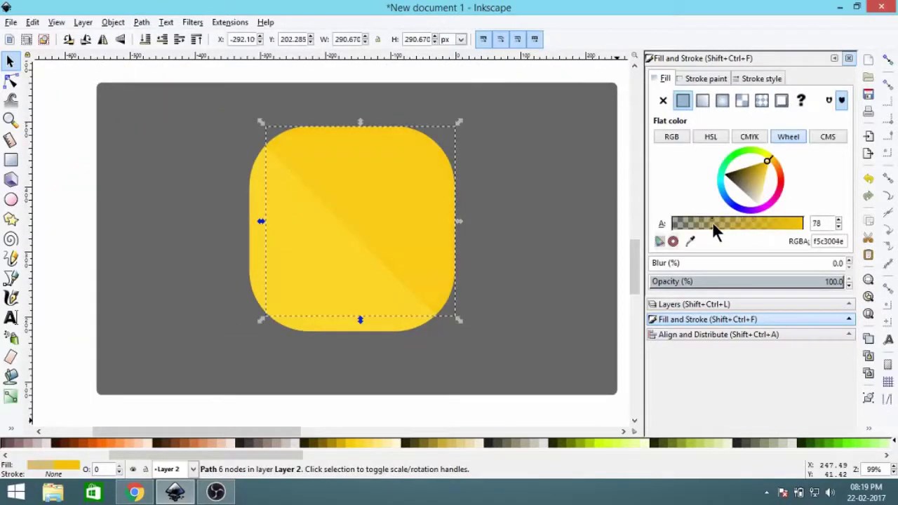
pyautogui.scroll(1, 401, 255)
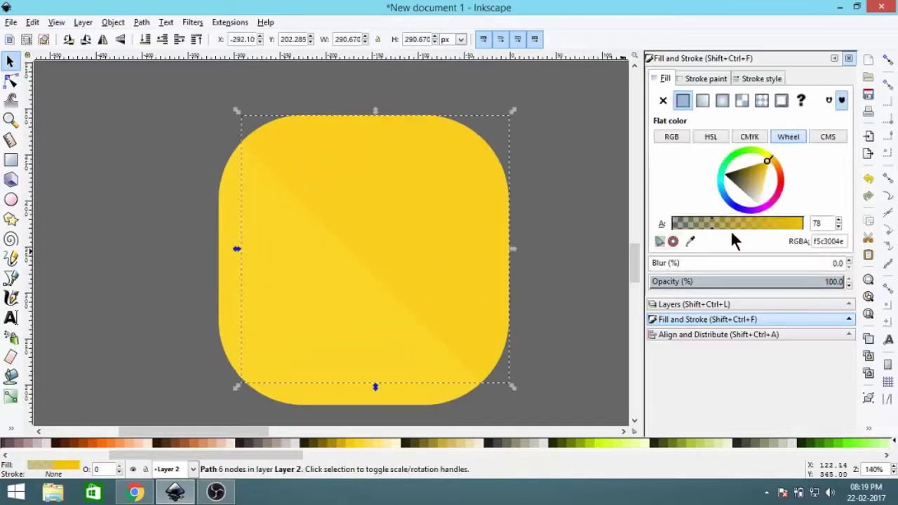
pyautogui.scroll(-1, 444, 228)
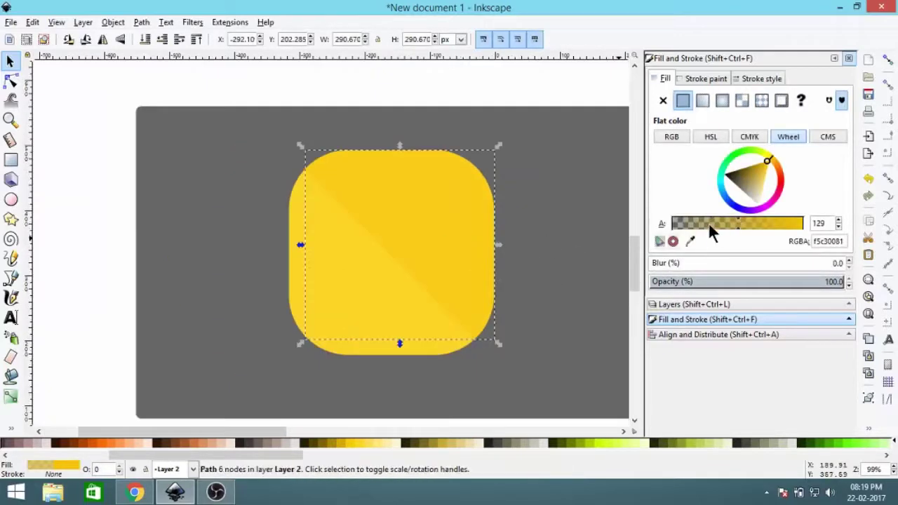
pyautogui.click(567, 240)
pyautogui.scroll(-1, 396, 221)
pyautogui.scroll(1, 448, 200)
pyautogui.scroll(1, 411, 175)
# - Draw a small rectangle at the yellow square's top edge and fill it near-black
pyautogui.scroll(1, 410, 175)
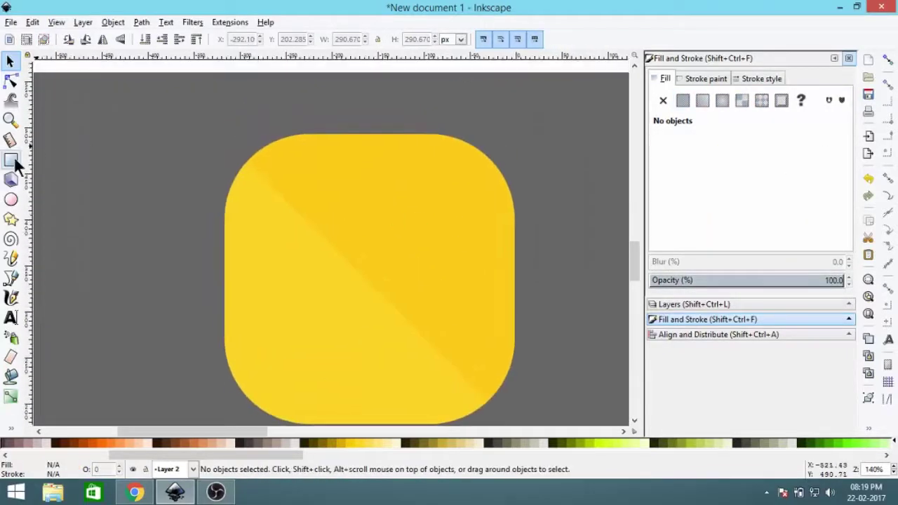
pyautogui.click(10, 160)
pyautogui.scroll(2, 291, 119)
pyautogui.moveTo(296, 95)
pyautogui.mouseDown()
pyautogui.moveTo(300, 110)
pyautogui.moveTo(330, 112)
pyautogui.mouseUp()
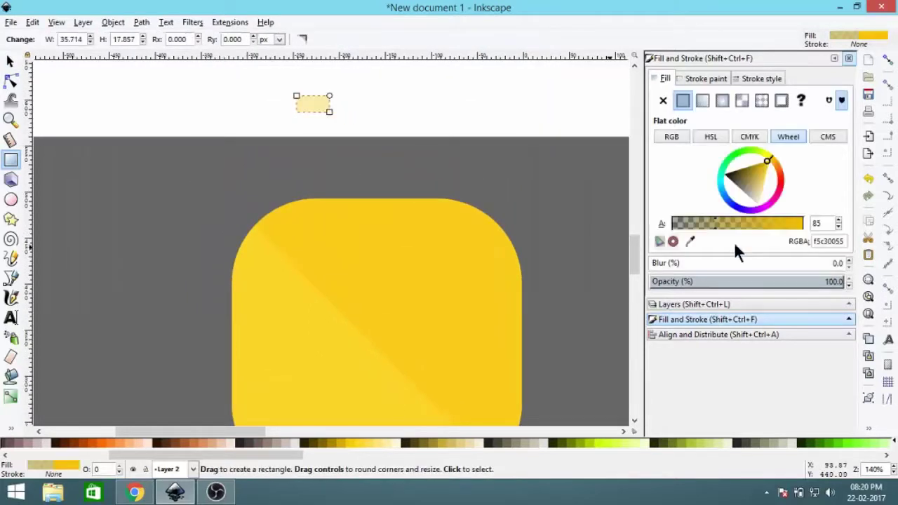
pyautogui.click(5, 454)
pyautogui.click(21, 442)
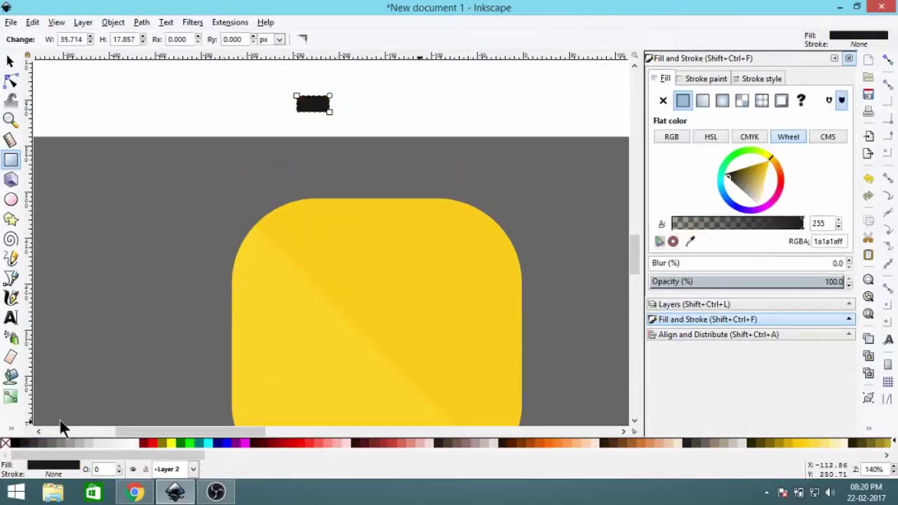
pyautogui.click(11, 63)
# - Align the block's top with the square's top and change its fill to 80% gray
pyautogui.keyDown('ctrl'); pyautogui.scroll(2, 319, 116); pyautogui.keyUp('ctrl')
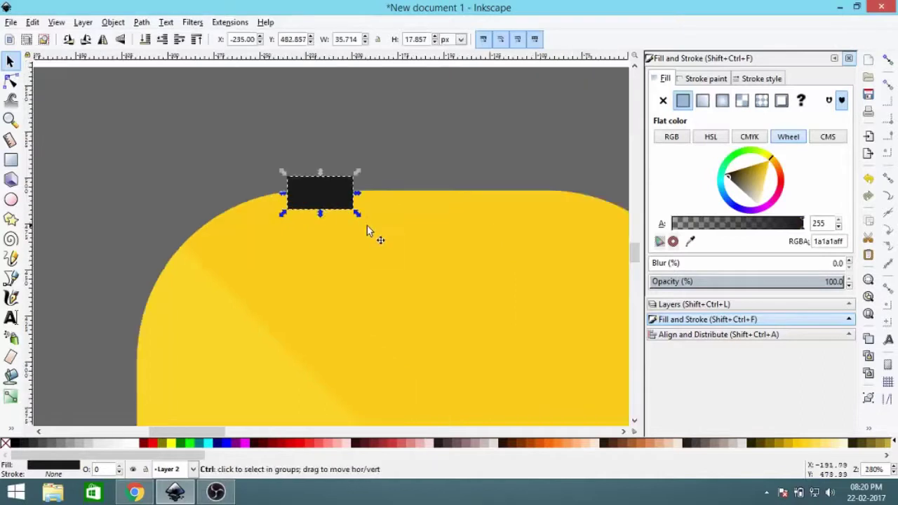
pyautogui.keyDown('shift'); pyautogui.click(354, 200); pyautogui.keyUp('shift')
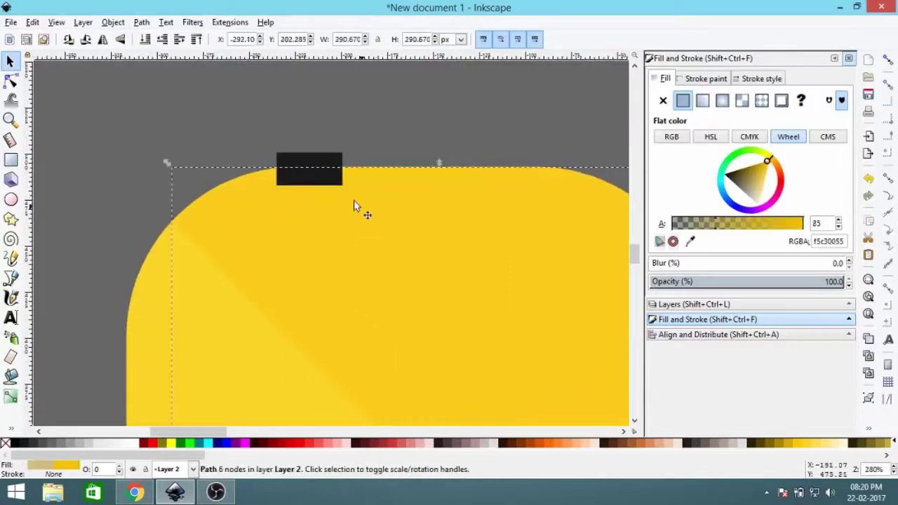
pyautogui.click(678, 335)
pyautogui.click(750, 142)
pyautogui.click(446, 102)
pyautogui.click(307, 195)
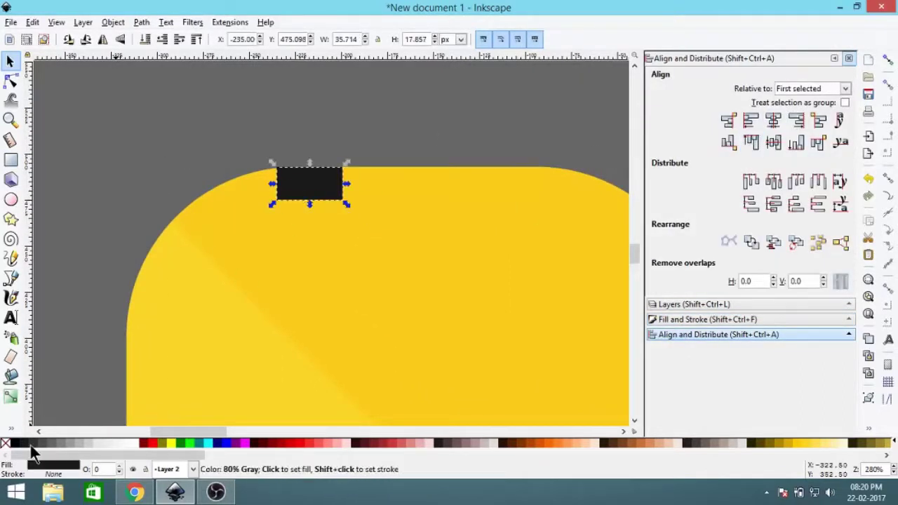
pyautogui.click(33, 452)
pyautogui.click(122, 217)
# - Drag the grey block to the right, then undo the move to keep it in place
pyautogui.keyDown('ctrl'); pyautogui.scroll(-1, 374, 167); pyautogui.keyUp('ctrl')
pyautogui.scroll(-1, 372, 196)
pyautogui.rightClick(273, 110)
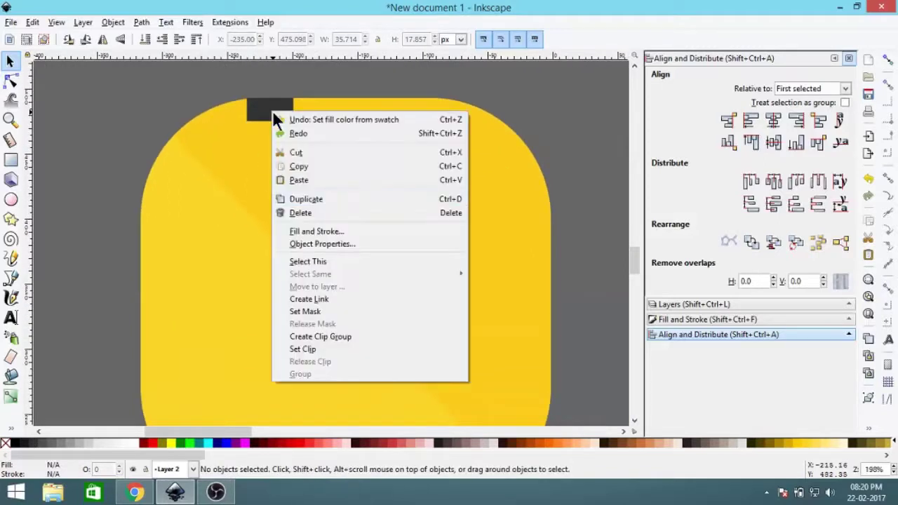
pyautogui.click(306, 199)
pyautogui.moveTo(278, 113); pyautogui.dragTo(442, 137)
pyautogui.hotkey('ctrl', 'z')
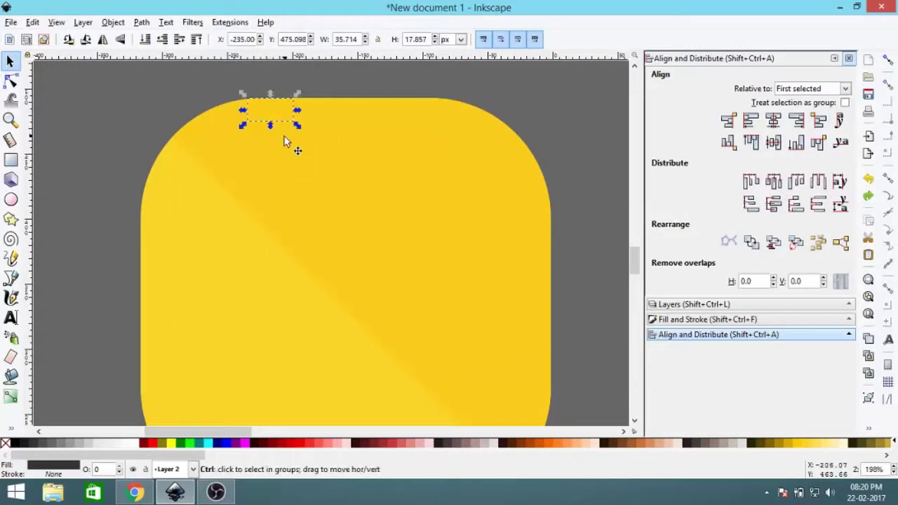
pyautogui.rightClick(246, 116)
pyautogui.press('Escape')
# - Duplicate the grey block and make the copy a larger white rectangle near the square's upper-right corner
pyautogui.rightClick(264, 122)
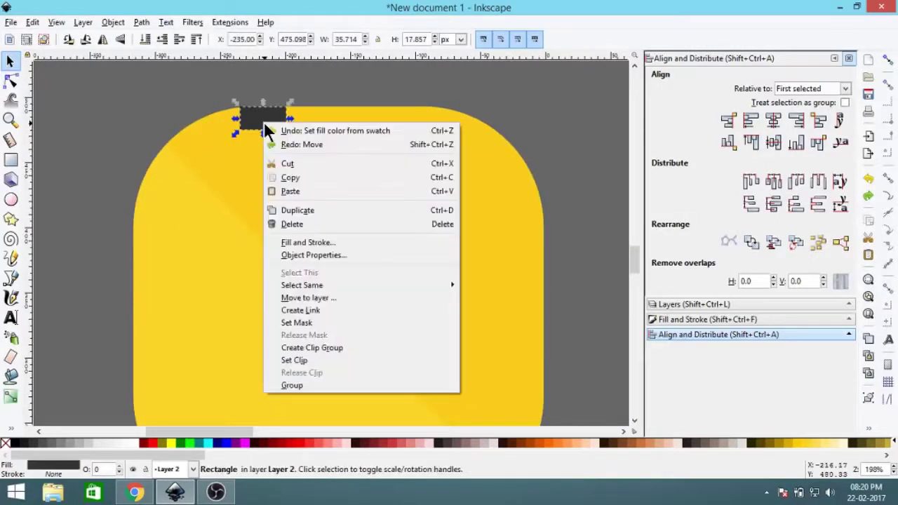
pyautogui.click(270, 208)
pyautogui.moveTo(264, 123)
pyautogui.mouseDown()
pyautogui.moveTo(423, 180)
pyautogui.moveTo(469, 184)
pyautogui.moveTo(432, 206)
pyautogui.moveTo(447, 206)
pyautogui.mouseUp()
pyautogui.click(136, 443)
pyautogui.click(442, 192)
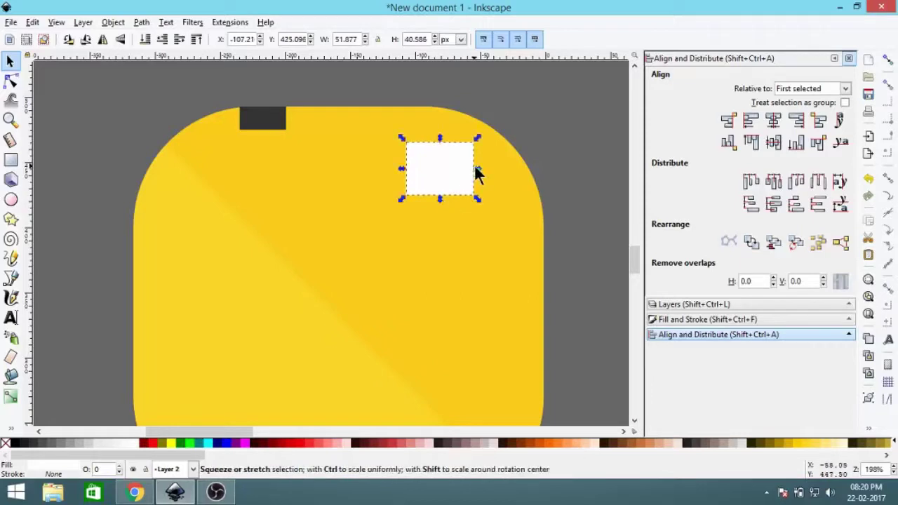
pyautogui.moveTo(476, 172); pyautogui.dragTo(482, 176)
pyautogui.moveTo(445, 198); pyautogui.dragTo(445, 205)
pyautogui.press('Escape')
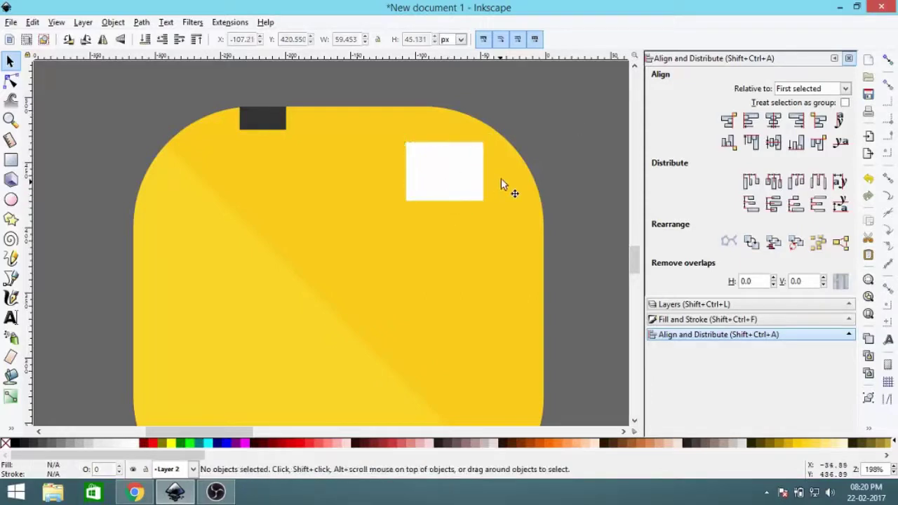
pyautogui.scroll(-2, 477, 203)
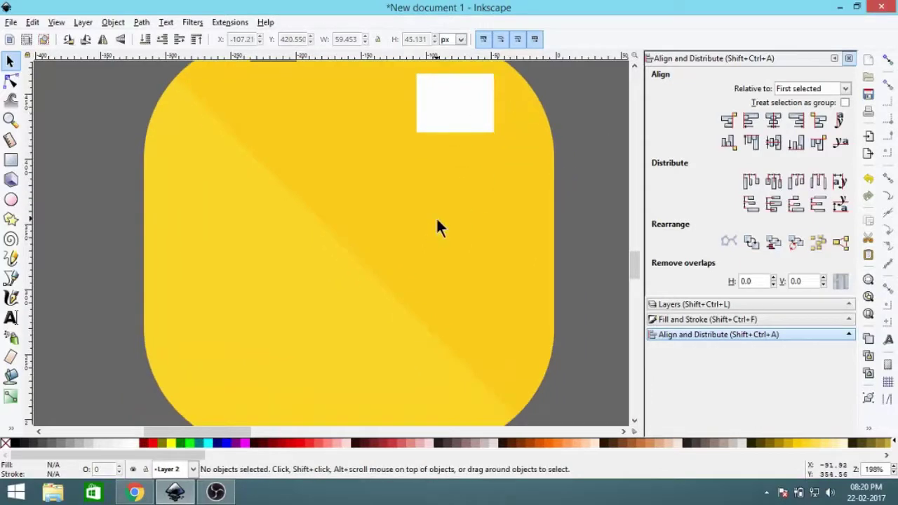
pyautogui.click(12, 200)
pyautogui.scroll(-1, 297, 251)
# - Draw a large circle over the yellow body and centre it horizontally and vertically on it
pyautogui.hscroll(3, 185, 184)
pyautogui.moveTo(177, 178); pyautogui.dragTo(375, 377)
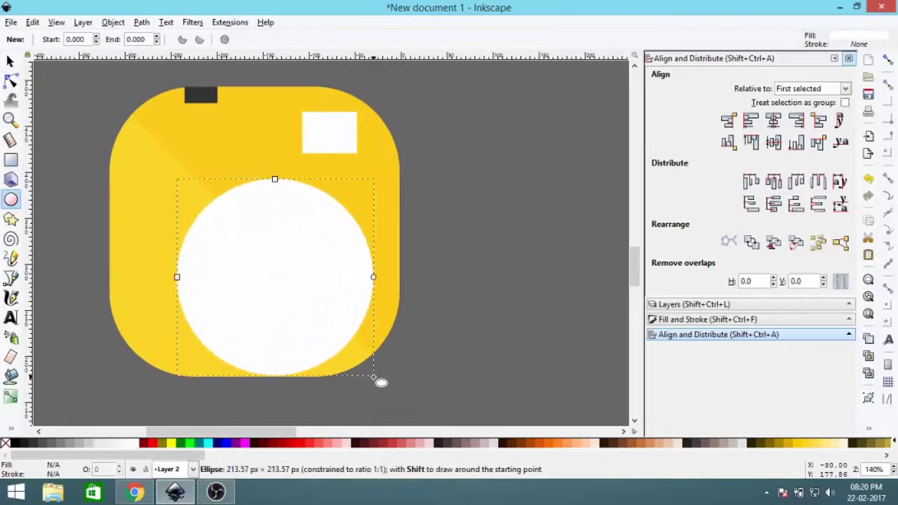
pyautogui.click(10, 62)
pyautogui.keyDown('shift'); pyautogui.click(275, 165); pyautogui.keyUp('shift')
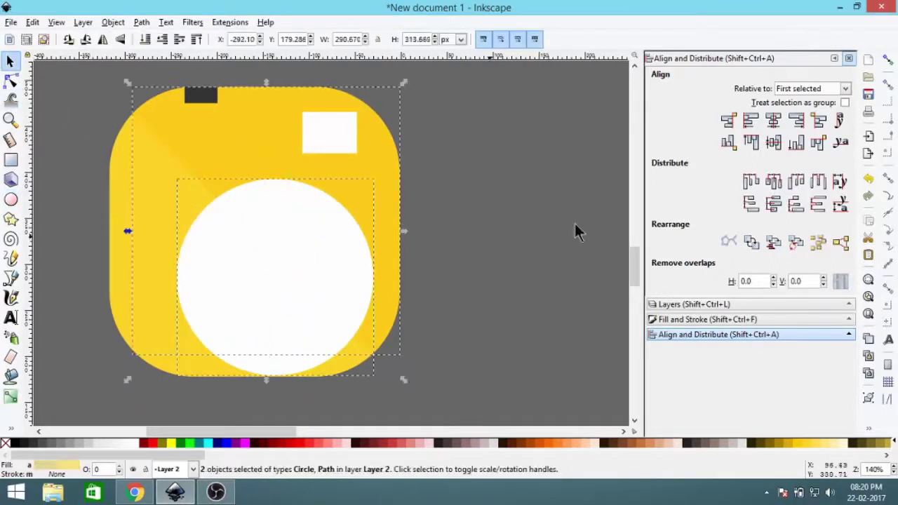
pyautogui.click(773, 120)
pyautogui.click(773, 143)
pyautogui.click(496, 198)
pyautogui.click(379, 203)
pyautogui.keyDown('shift'); pyautogui.click(267, 206); pyautogui.keyUp('shift')
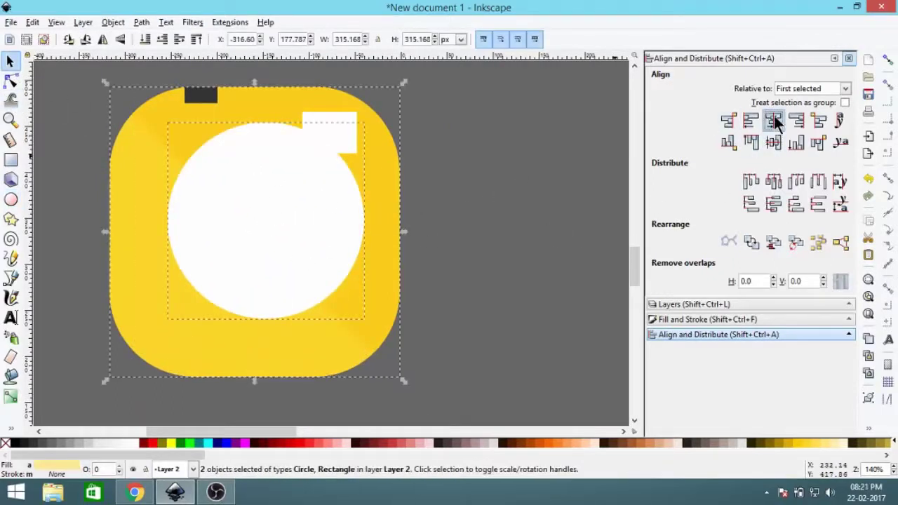
pyautogui.click(773, 120)
pyautogui.click(773, 142)
pyautogui.click(463, 222)
# - Shrink the circle slightly to about 196 px and fill it orange
pyautogui.click(330, 183)
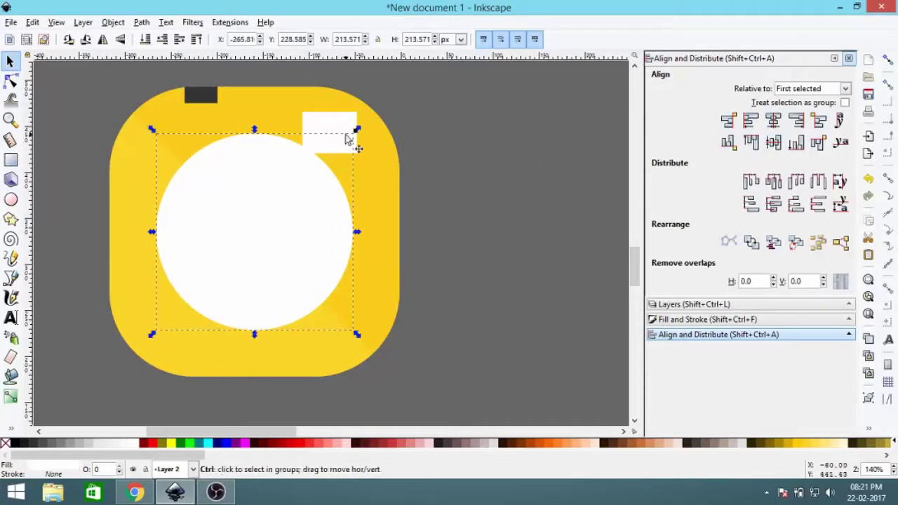
pyautogui.moveTo(353, 133)
pyautogui.mouseDown()
pyautogui.moveTo(344, 156)
pyautogui.moveTo(341, 145)
pyautogui.mouseUp()
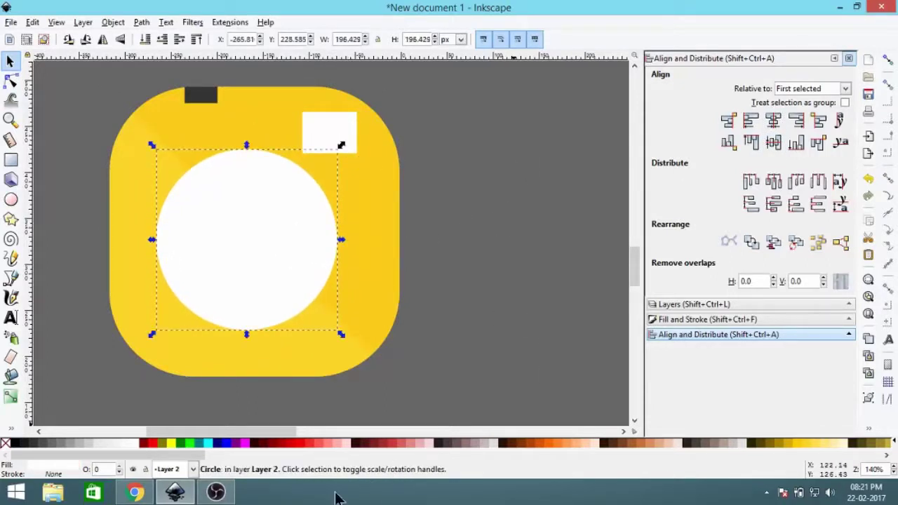
pyautogui.click(551, 443)
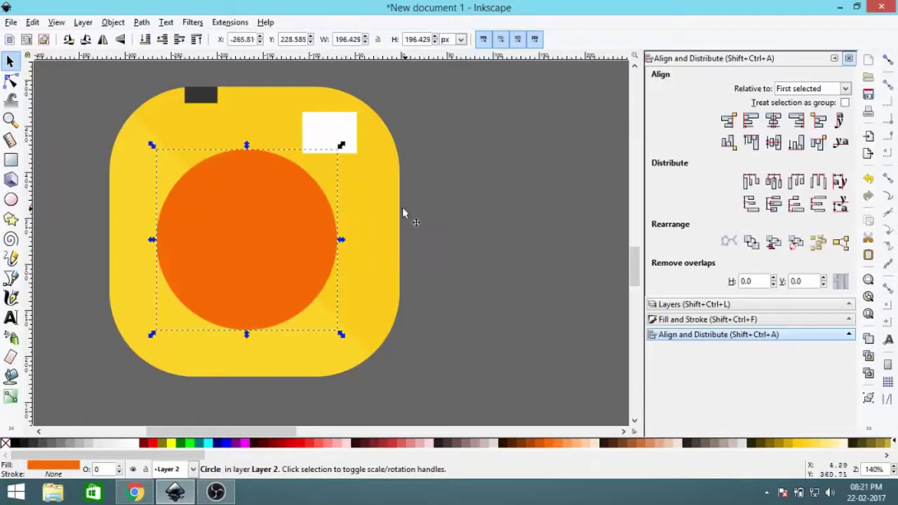
pyautogui.click(532, 285)
# - Lower and restore the orange circle's stacking order, then start adjusting the diagonal shading's darkness
pyautogui.press('5')
pyautogui.click(430, 210)
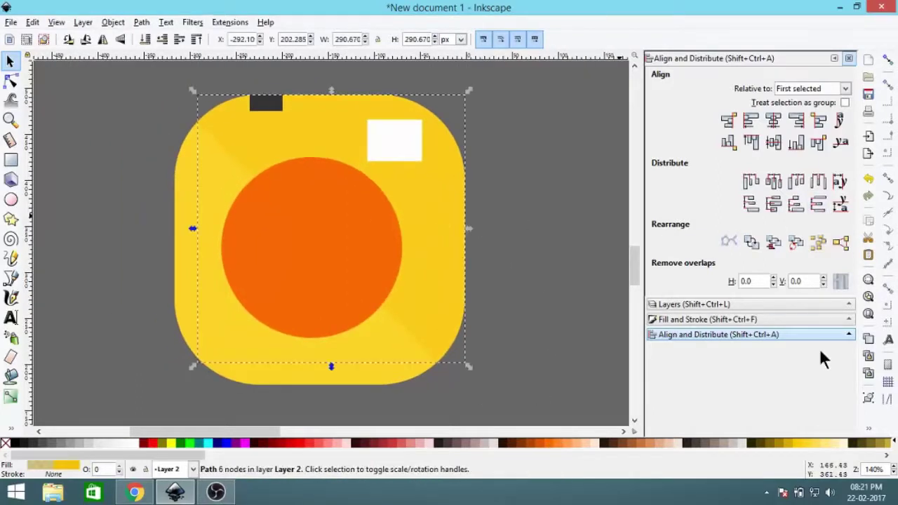
pyautogui.click(264, 230)
pyautogui.click(178, 41)
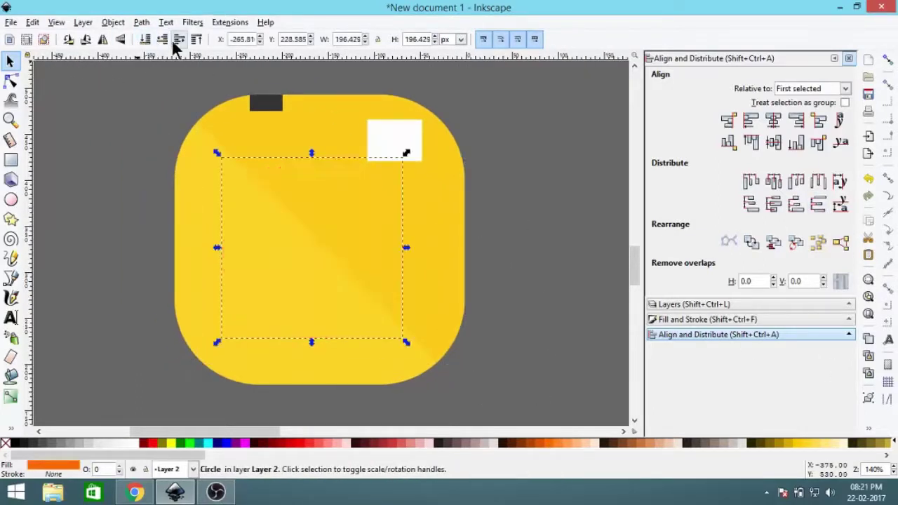
pyautogui.click(178, 41)
pyautogui.click(449, 288)
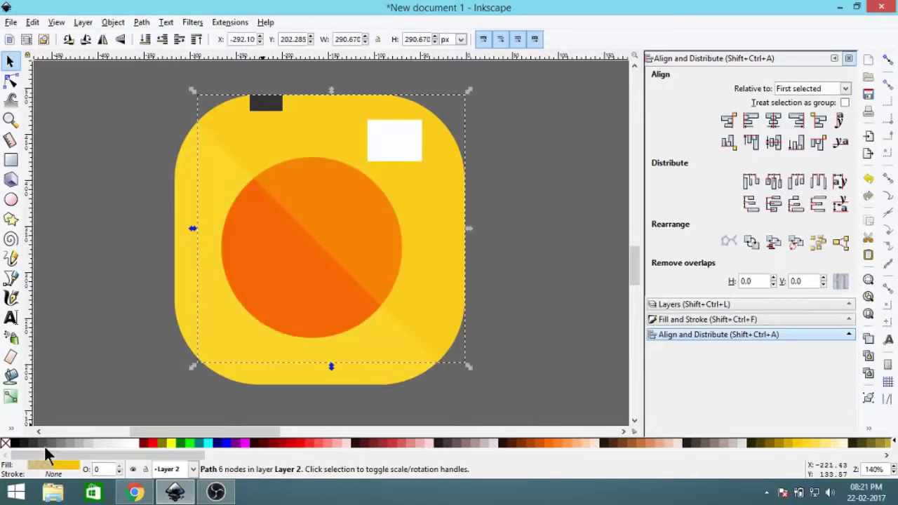
pyautogui.moveTo(44, 455); pyautogui.dragTo(419, 397)
# - Lower the diagonal shading's fill alpha in Fill and Stroke, trying 3 and 4 before settling on 6
pyautogui.click(718, 315)
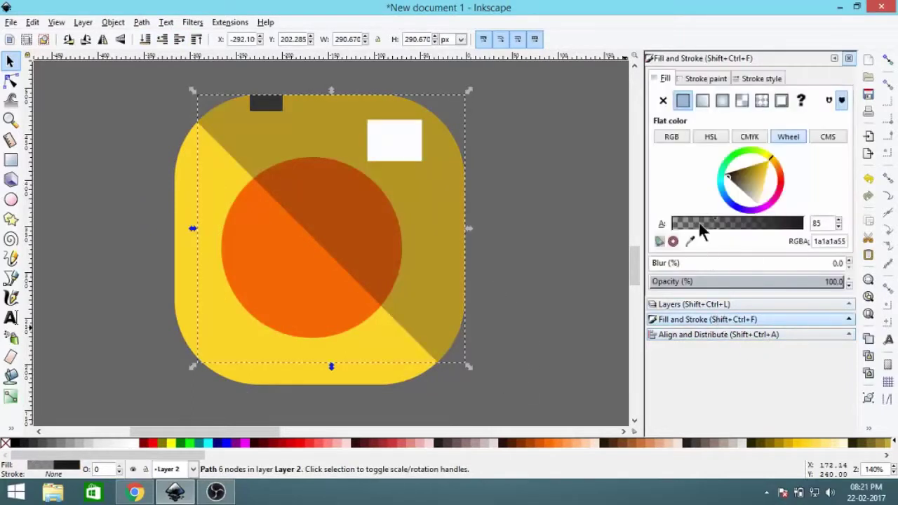
pyautogui.moveTo(691, 223); pyautogui.dragTo(677, 222)
pyautogui.press('Escape')
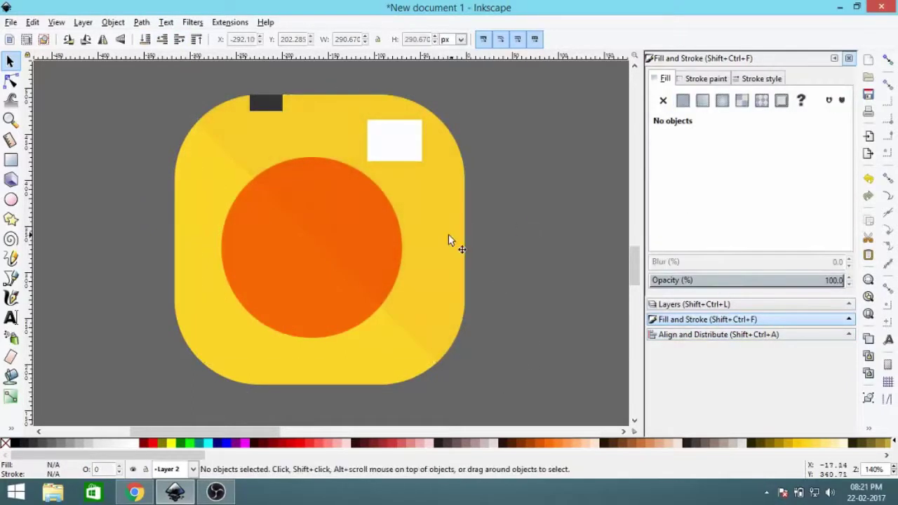
pyautogui.keyDown('ctrl'); pyautogui.scroll(-1, 419, 245); pyautogui.keyUp('ctrl')
pyautogui.keyDown('ctrl'); pyautogui.scroll(1, 417, 266); pyautogui.keyUp('ctrl')
pyautogui.click(454, 248)
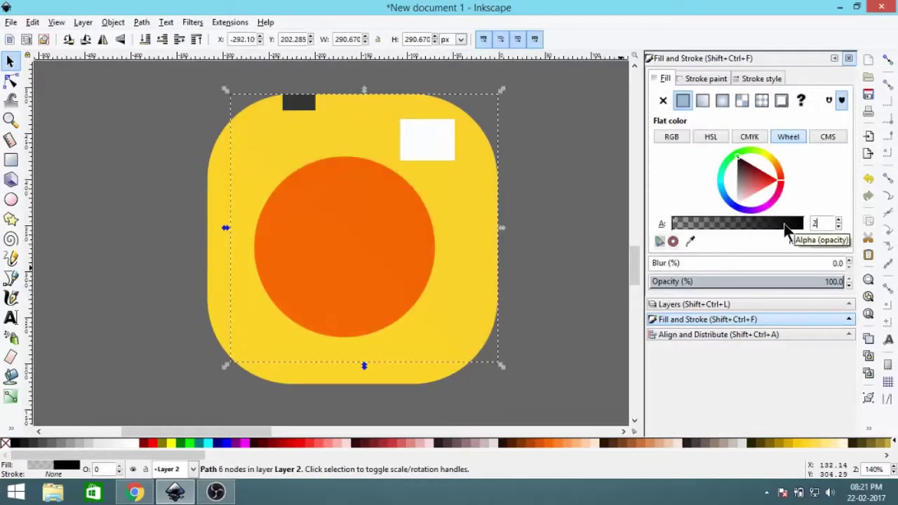
pyautogui.press('Return')
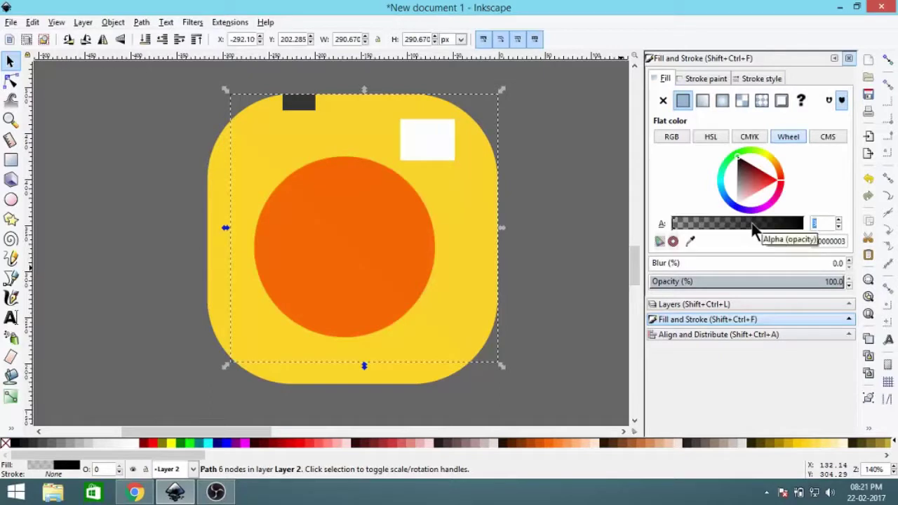
pyautogui.press('Return')
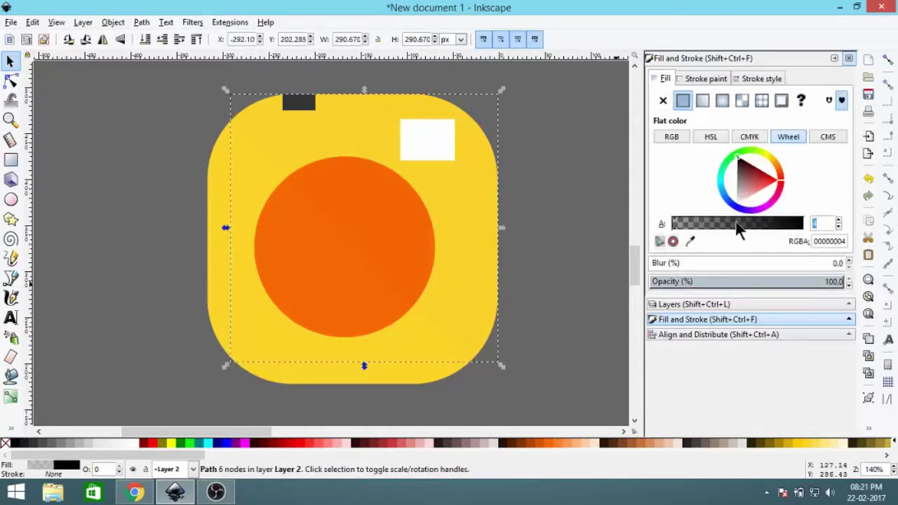
pyautogui.write('56')
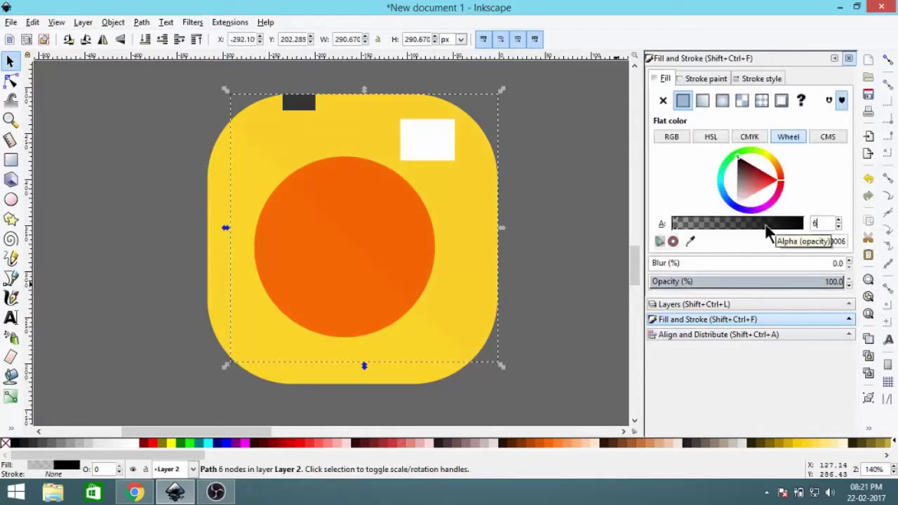
pyautogui.click(324, 273)
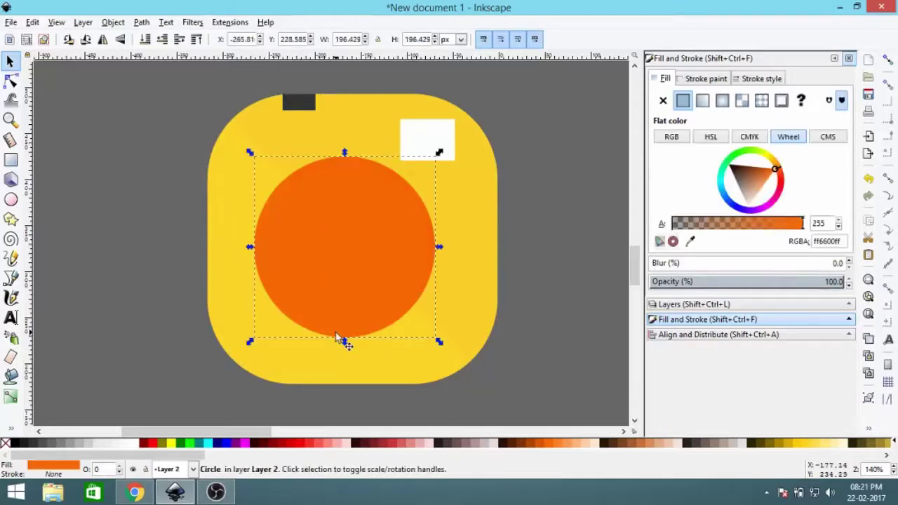
# - Fill the circle copy dark grey, shrink it to about 166 px, and centre it inside the orange circle
pyautogui.click(36, 449)
pyautogui.moveTo(439, 152); pyautogui.dragTo(421, 175)
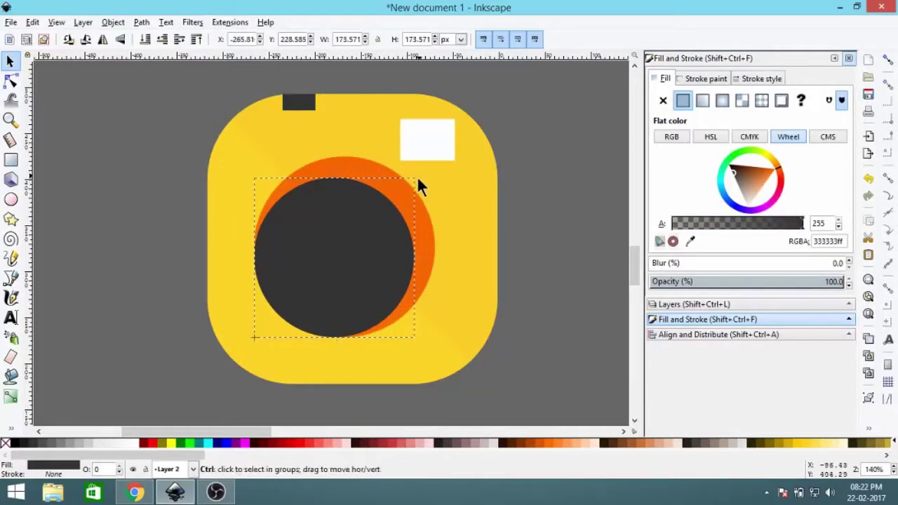
pyautogui.click(417, 184)
pyautogui.keyDown('shift'); pyautogui.click(293, 201); pyautogui.keyUp('shift')
pyautogui.click(678, 336)
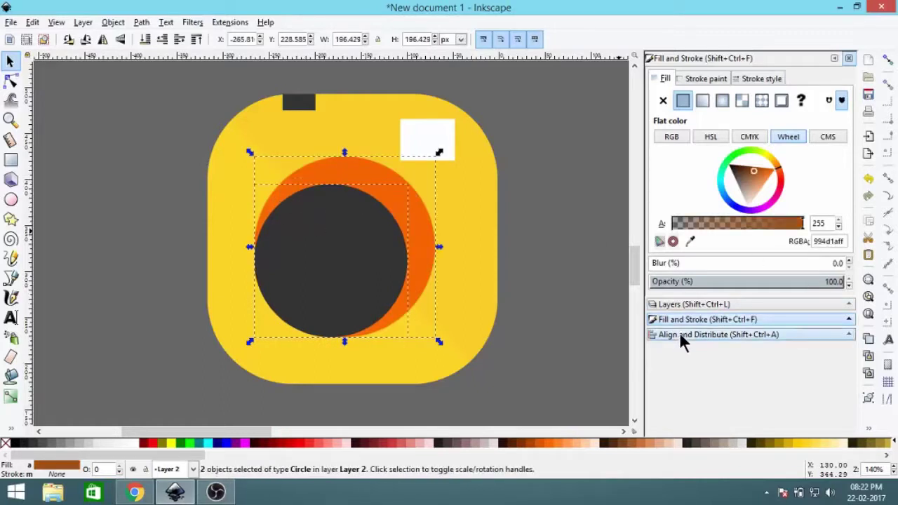
pyautogui.click(773, 121)
pyautogui.click(773, 143)
pyautogui.click(549, 206)
pyautogui.click(323, 231)
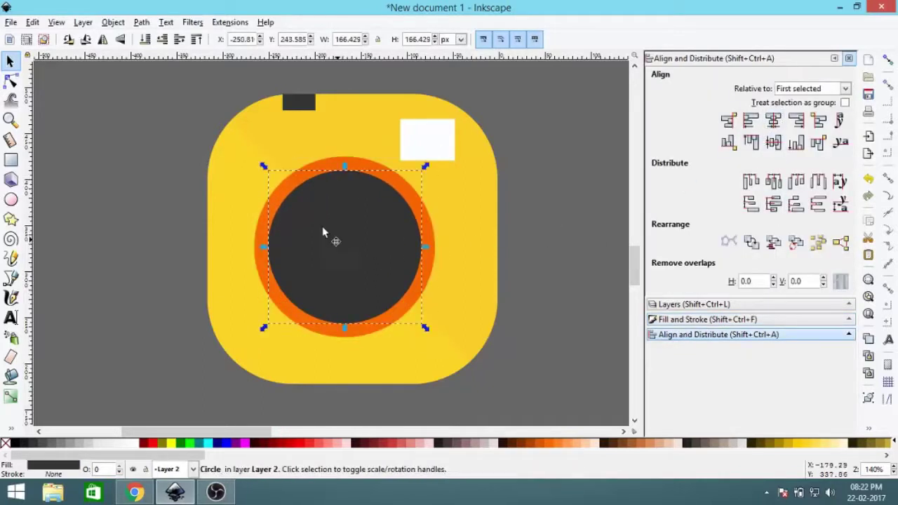
pyautogui.click(161, 46)
# - Duplicate the dark circle, fill the copy grey, shrink it, and centre it inside the dark one
pyautogui.click(325, 269)
pyautogui.rightClick(326, 278)
pyautogui.click(331, 89)
pyautogui.moveTo(418, 175); pyautogui.dragTo(382, 210)
pyautogui.click(62, 443)
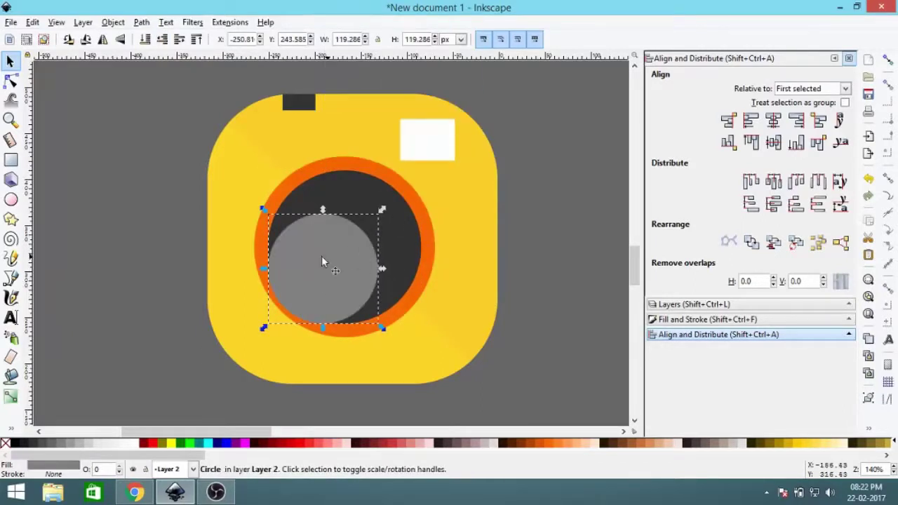
pyautogui.click(292, 204)
pyautogui.click(773, 120)
pyautogui.click(775, 142)
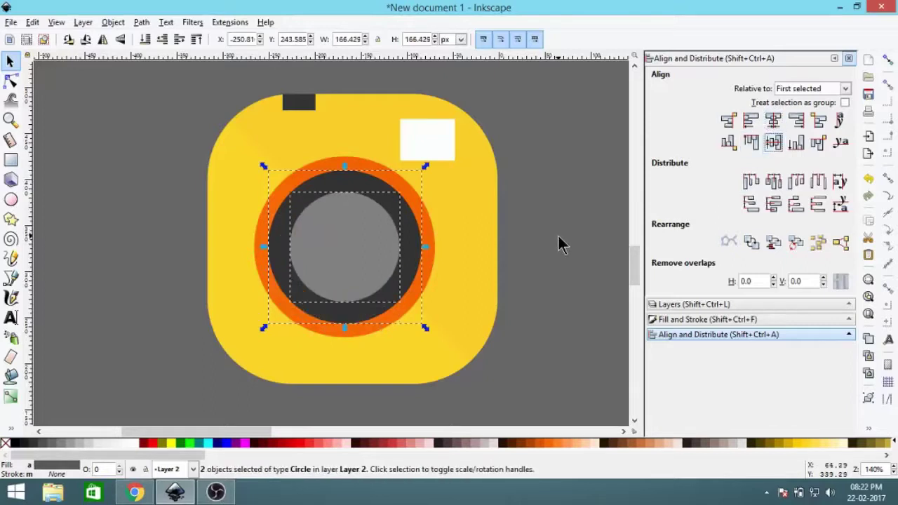
pyautogui.click(395, 203)
pyautogui.keyDown('alt'); pyautogui.click(387, 208); pyautogui.keyUp('alt')
pyautogui.click(386, 227)
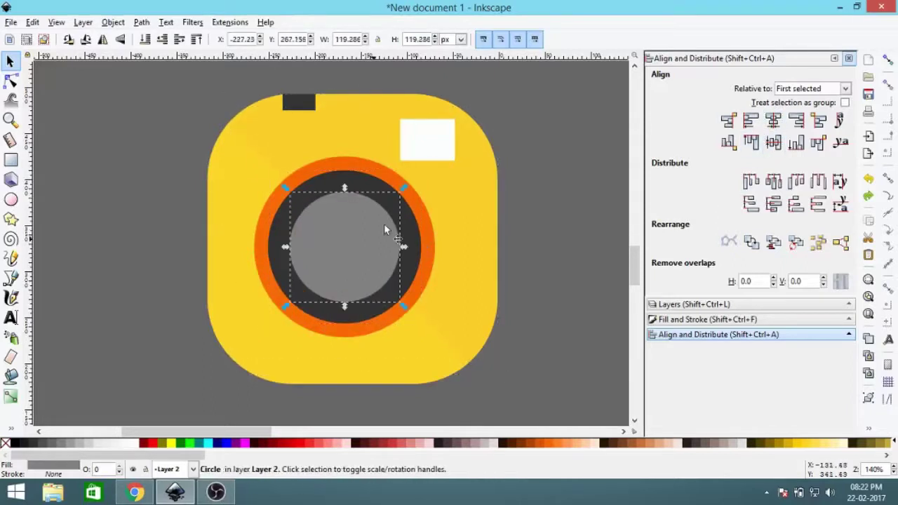
pyautogui.moveTo(400, 191); pyautogui.dragTo(382, 208)
pyautogui.keyDown('alt'); pyautogui.keyDown('shift'); pyautogui.click(335, 249); pyautogui.keyUp('shift'); pyautogui.keyUp('alt')
# - Re-centre the grey circle, then add a smaller, darker grey copy centred inside it
pyautogui.click(773, 120)
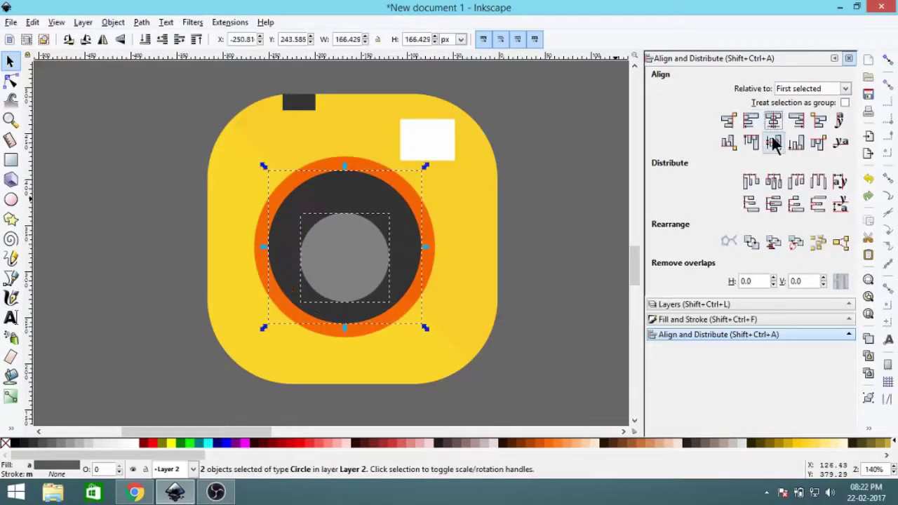
pyautogui.click(775, 143)
pyautogui.click(538, 217)
pyautogui.click(345, 246)
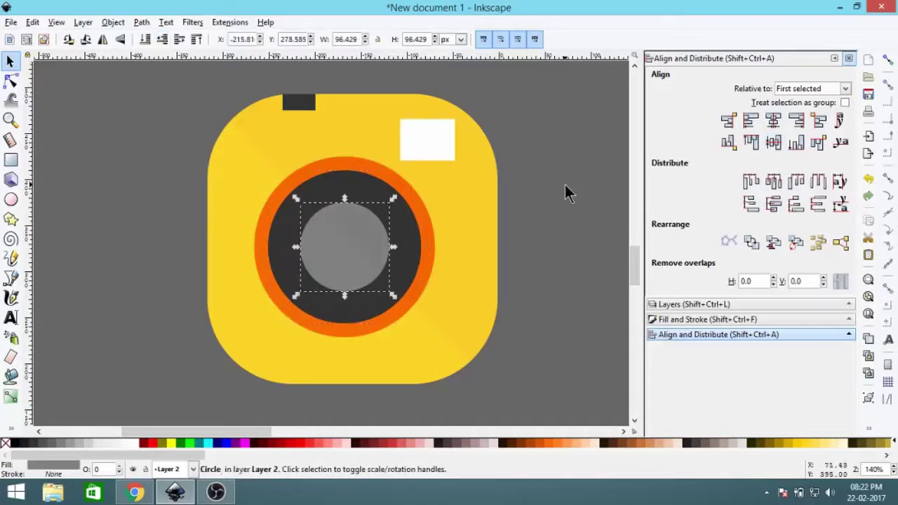
pyautogui.rightClick(327, 256)
pyautogui.click(344, 87)
pyautogui.click(53, 443)
pyautogui.moveTo(393, 198); pyautogui.dragTo(371, 237)
pyautogui.keyDown('shift'); pyautogui.click(316, 226); pyautogui.keyUp('shift')
pyautogui.click(773, 120)
pyautogui.click(773, 143)
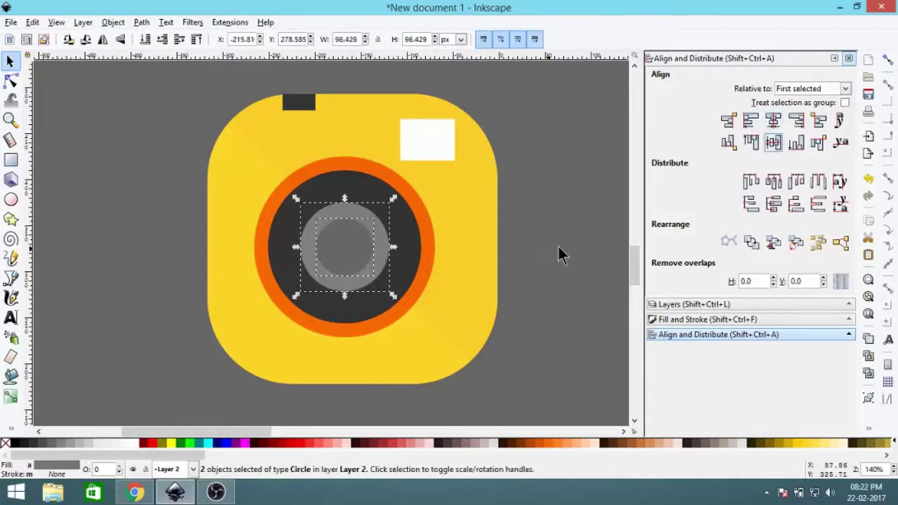
# - Add another smaller inner circle, trying 50% then 70% gray fill, and centre it in the lens
pyautogui.keyDown('shift'); pyautogui.click(309, 246); pyautogui.keyUp('shift')
pyautogui.rightClick(335, 249)
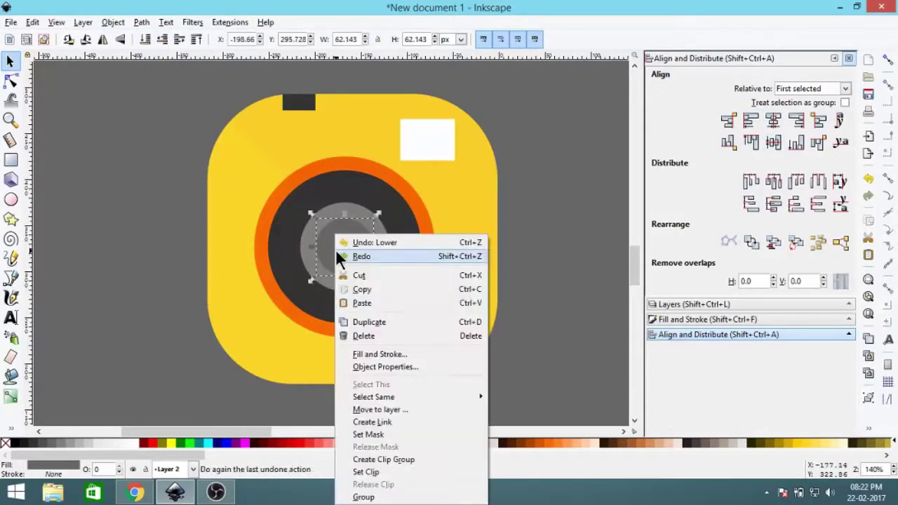
pyautogui.click(345, 321)
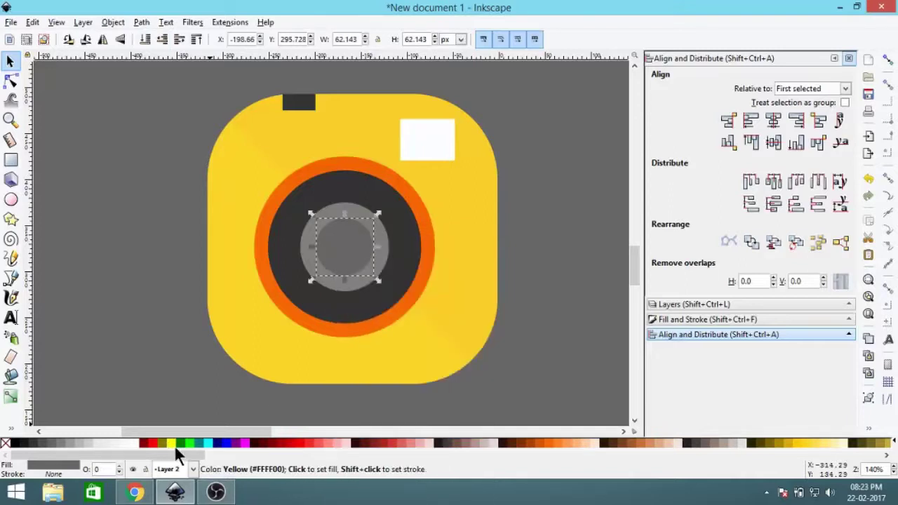
pyautogui.click(61, 443)
pyautogui.moveTo(378, 213); pyautogui.dragTo(365, 231)
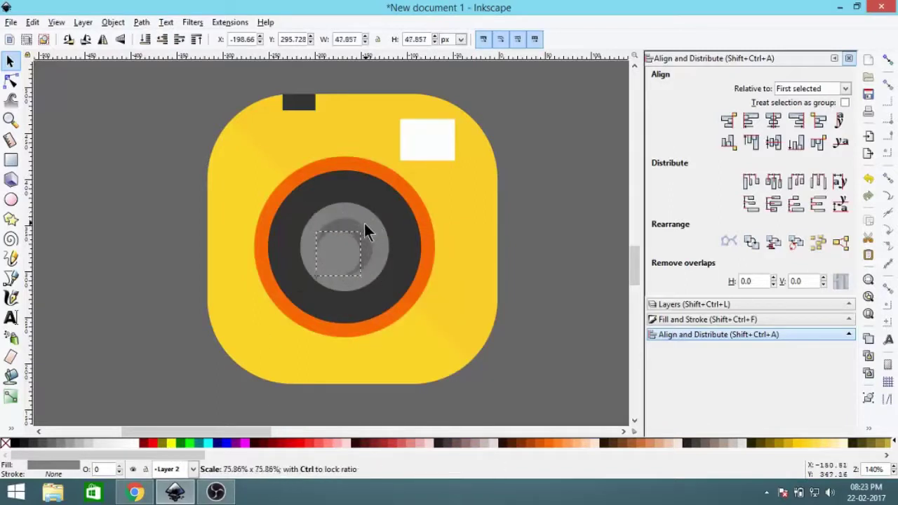
pyautogui.click(56, 443)
pyautogui.press('Tab')
pyautogui.click(327, 231)
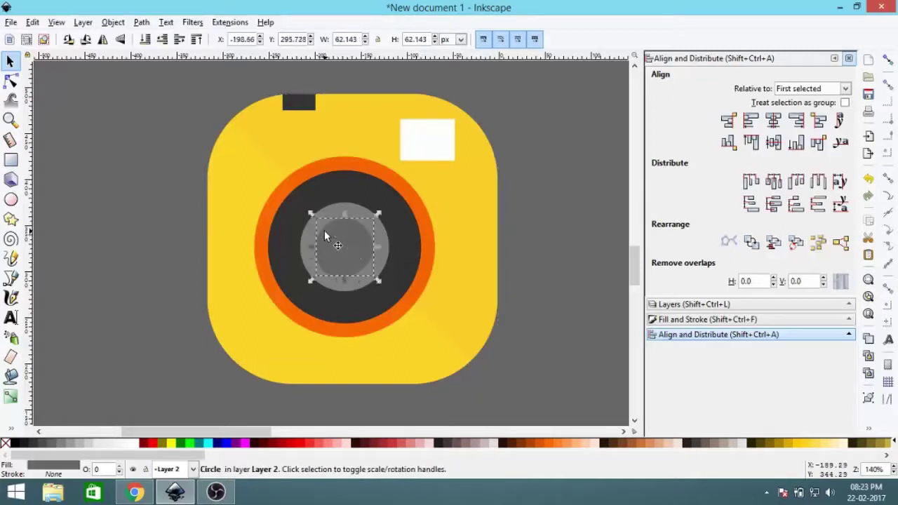
pyautogui.click(44, 447)
pyautogui.click(541, 260)
pyautogui.click(326, 229)
pyautogui.keyDown('shift'); pyautogui.click(327, 254); pyautogui.keyUp('shift')
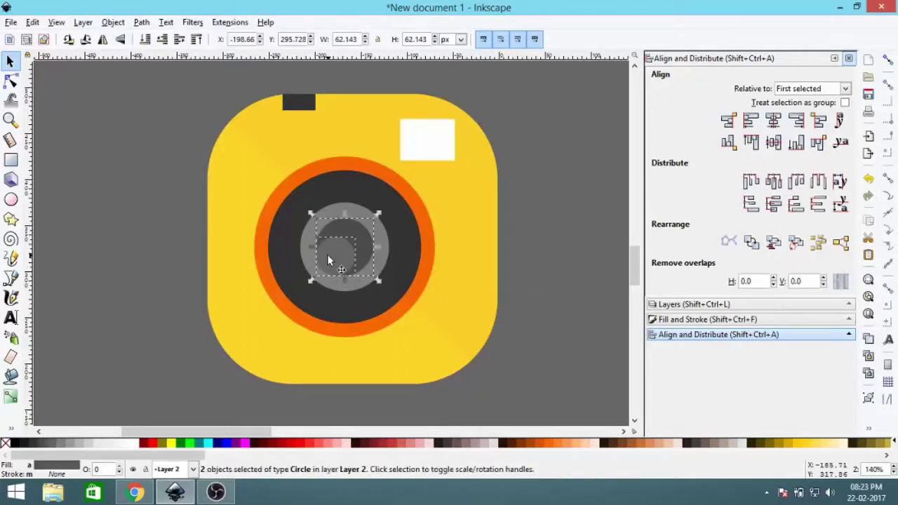
pyautogui.click(775, 142)
pyautogui.press('Escape')
# - Duplicate the inner lens circle and shrink the copy into a small light grey dot
pyautogui.scroll(1, 344, 246)
pyautogui.rightClick(342, 238)
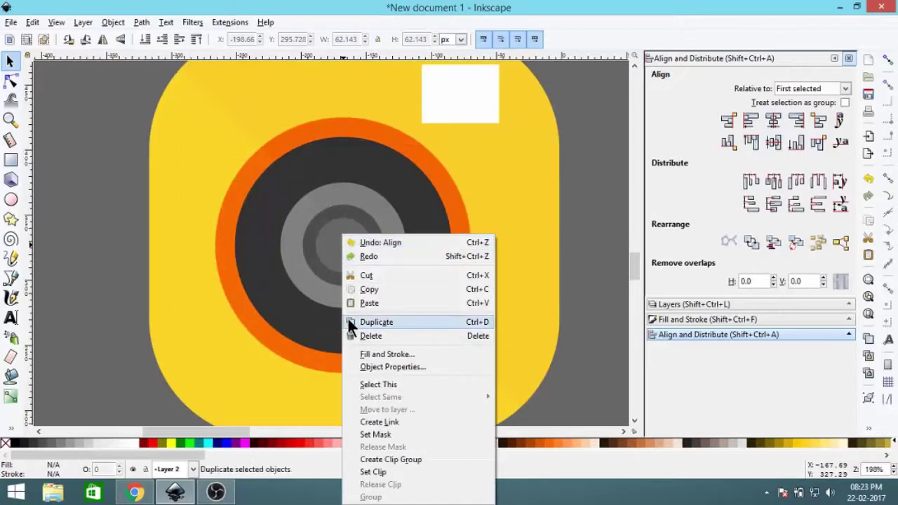
pyautogui.click(358, 321)
pyautogui.click(352, 247)
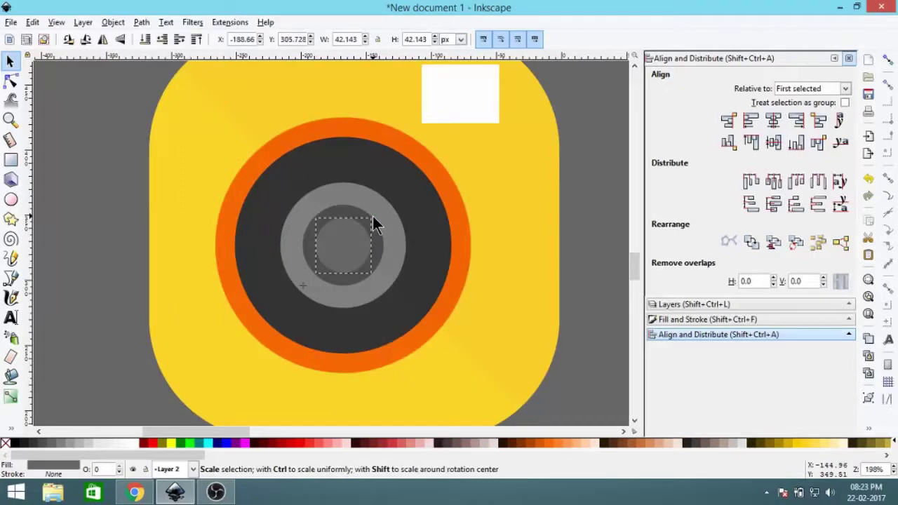
pyautogui.rightClick(339, 235)
pyautogui.click(345, 317)
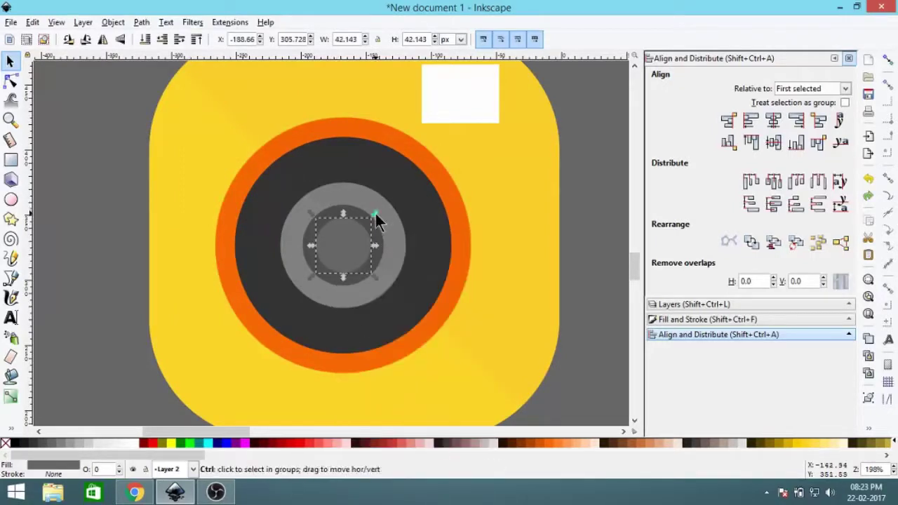
pyautogui.moveTo(377, 222); pyautogui.dragTo(345, 248)
pyautogui.click(105, 443)
pyautogui.keyDown('shift'); pyautogui.click(345, 248); pyautogui.keyUp('shift')
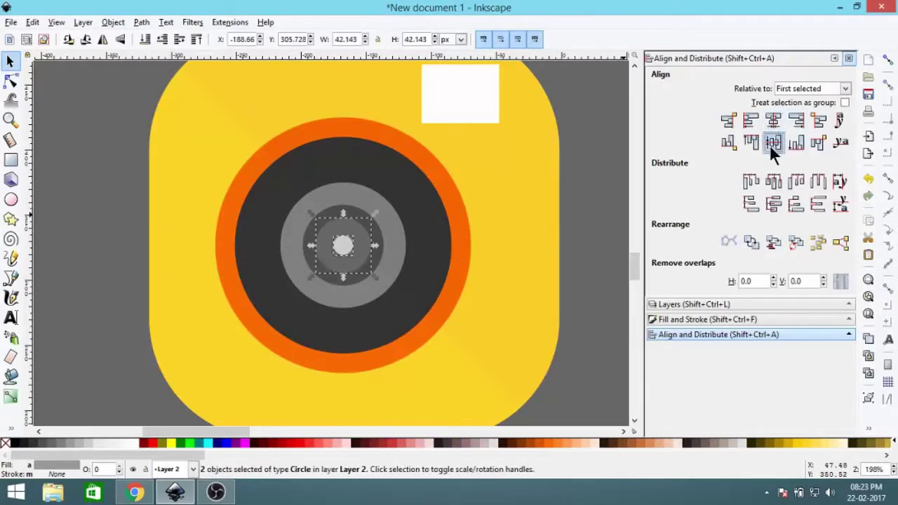
pyautogui.press('Escape')
# - Lower the grey inner circle one level so the light dot sits on top
pyautogui.click(365, 252)
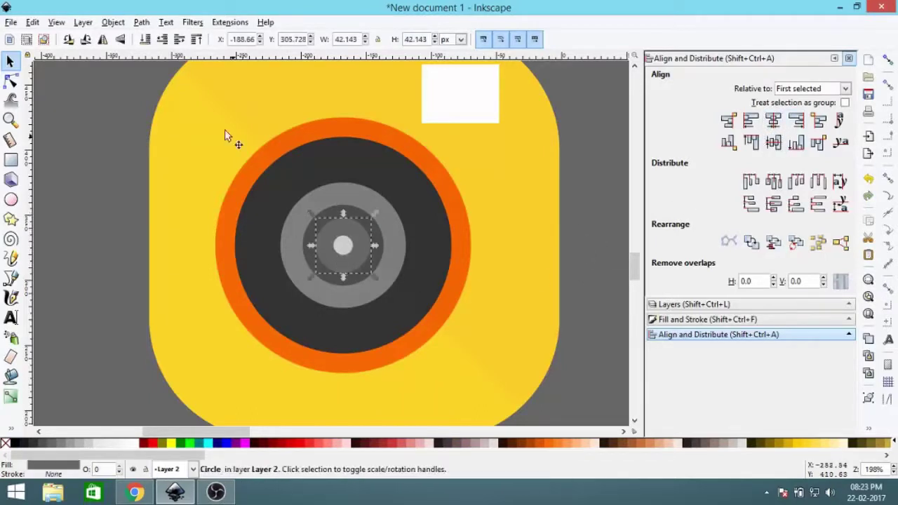
pyautogui.click(160, 38)
pyautogui.press('Tab')
pyautogui.scroll(-3, 552, 240)
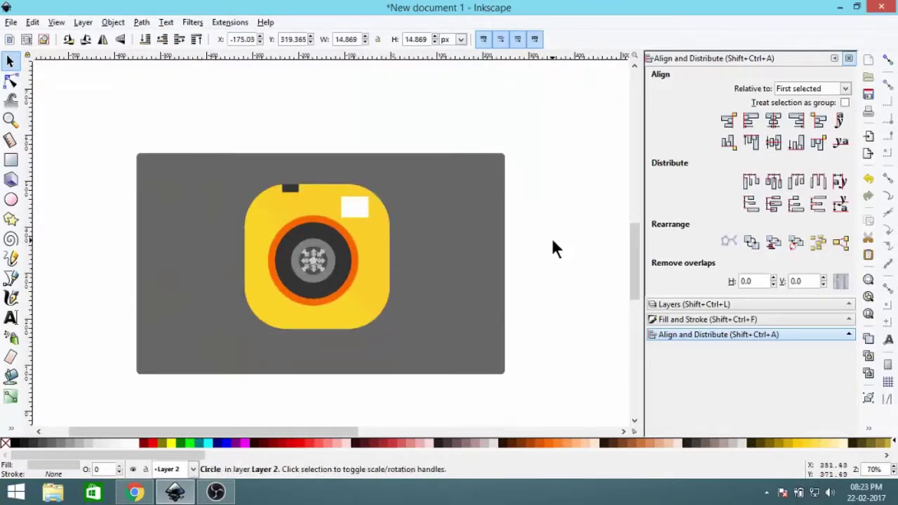
pyautogui.scroll(1, 419, 215)
pyautogui.scroll(1, 487, 210)
pyautogui.press('Escape')
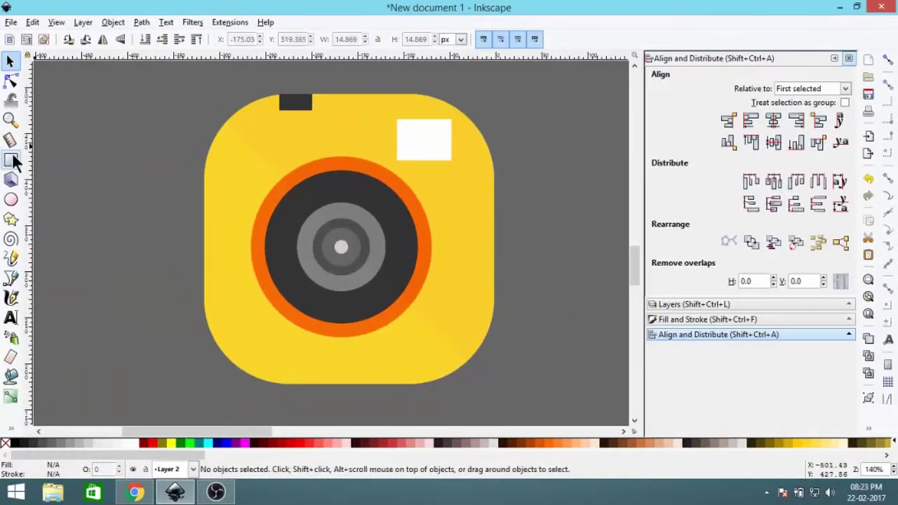
# - Draw a rectangle left of the lens and centre it vertically on the camera body
pyautogui.click(11, 160)
pyautogui.scroll(-8, 468, 240)
pyautogui.moveTo(279, 333); pyautogui.dragTo(445, 243)
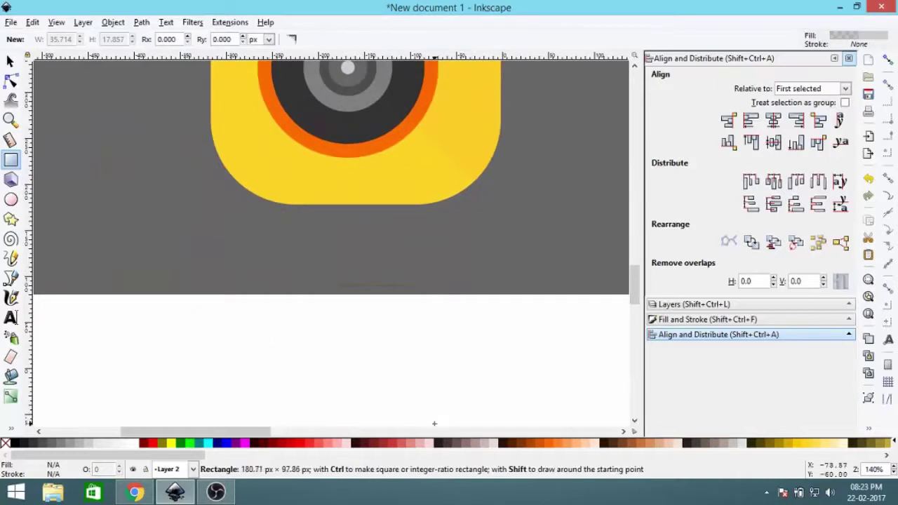
pyautogui.click(804, 319)
pyautogui.moveTo(797, 222); pyautogui.dragTo(804, 222)
pyautogui.press('s')
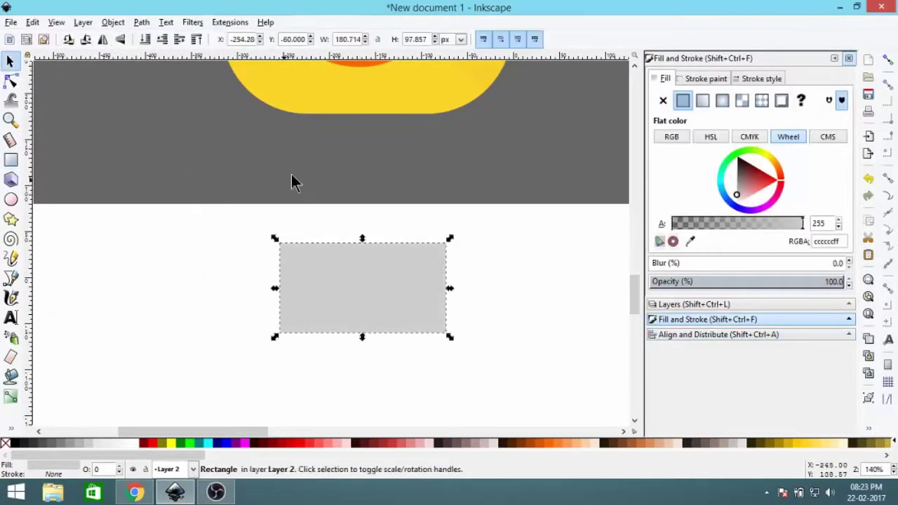
pyautogui.scroll(4, 302, 176)
pyautogui.moveTo(303, 176); pyautogui.dragTo(323, 247)
pyautogui.keyDown('shift'); pyautogui.click(323, 247); pyautogui.keyUp('shift')
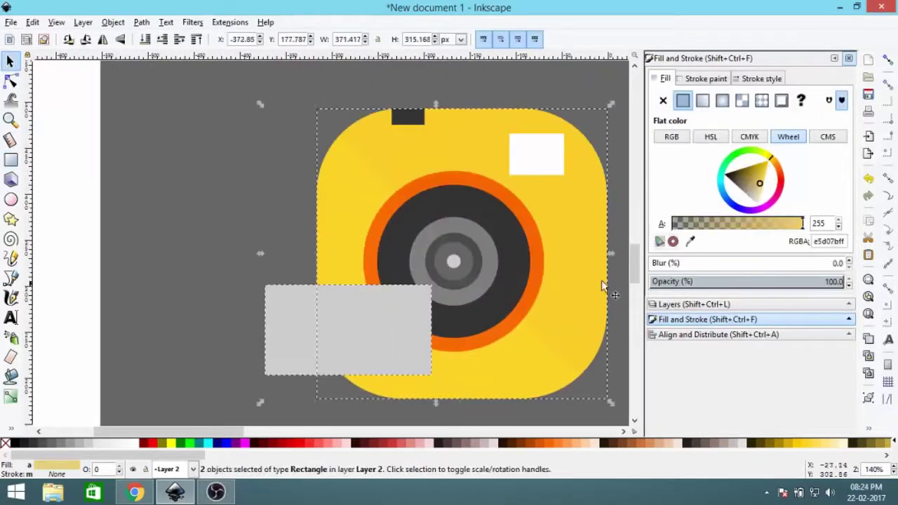
pyautogui.click(689, 335)
pyautogui.click(773, 142)
# - Stretch the rectangle taller downward and centre it vertically on the lens
pyautogui.click(188, 304)
pyautogui.click(375, 220)
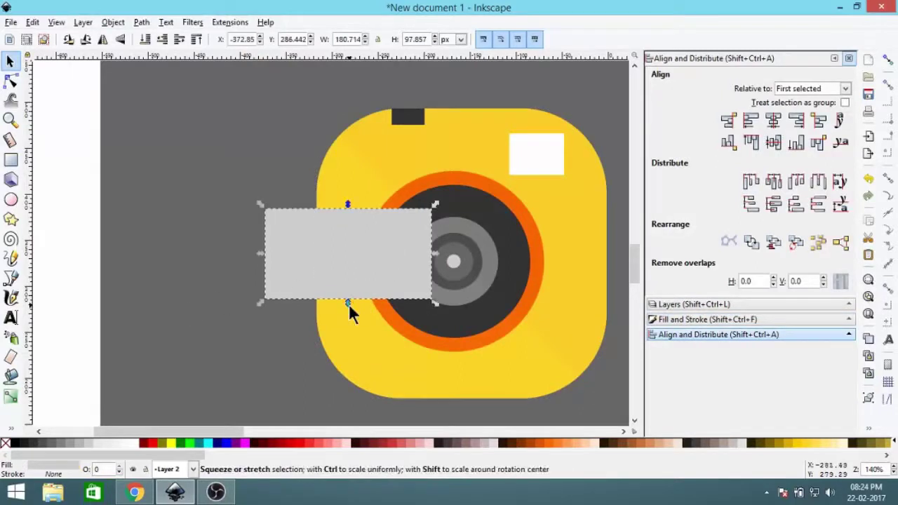
pyautogui.moveTo(348, 303); pyautogui.dragTo(348, 342)
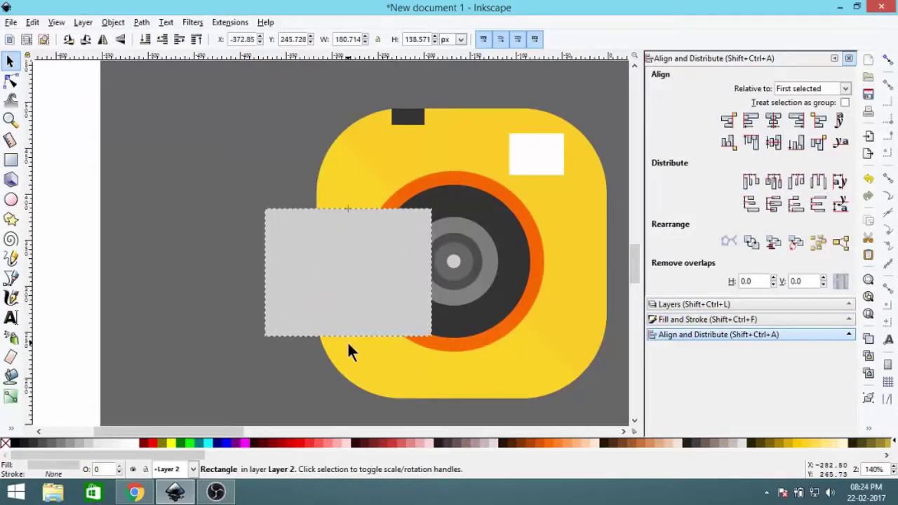
pyautogui.keyDown('shift'); pyautogui.click(470, 322); pyautogui.keyUp('shift')
pyautogui.click(774, 143)
pyautogui.click(195, 232)
pyautogui.click(324, 248)
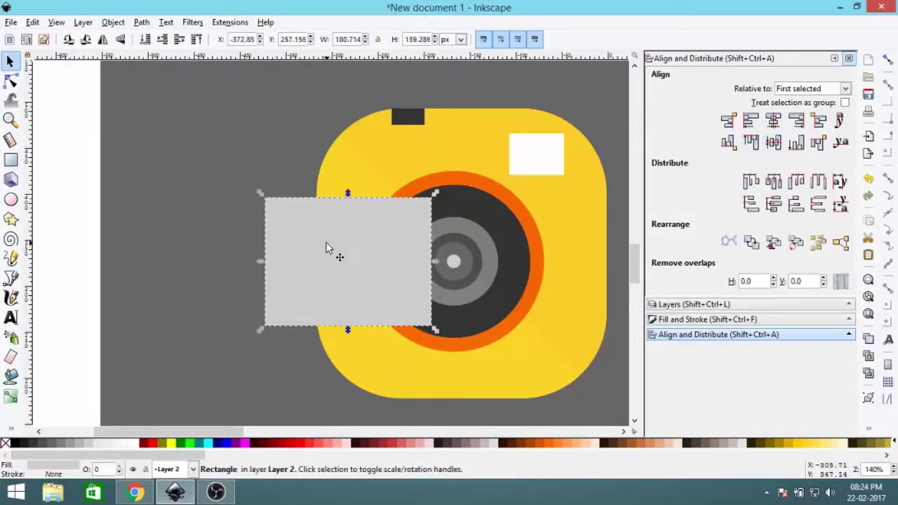
# - Colour the rectangle medium green and stack it just above the yellow body
pyautogui.click(187, 443)
pyautogui.scroll(-5, 209, 456)
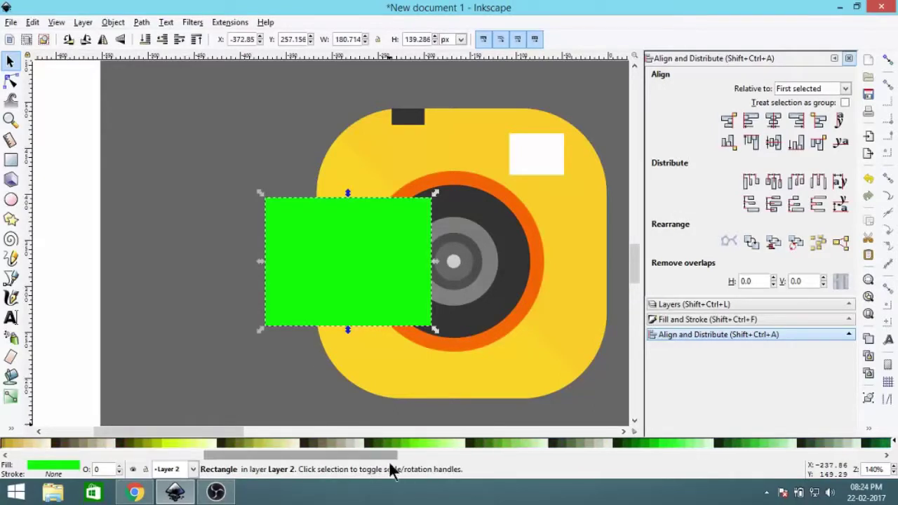
pyautogui.click(666, 442)
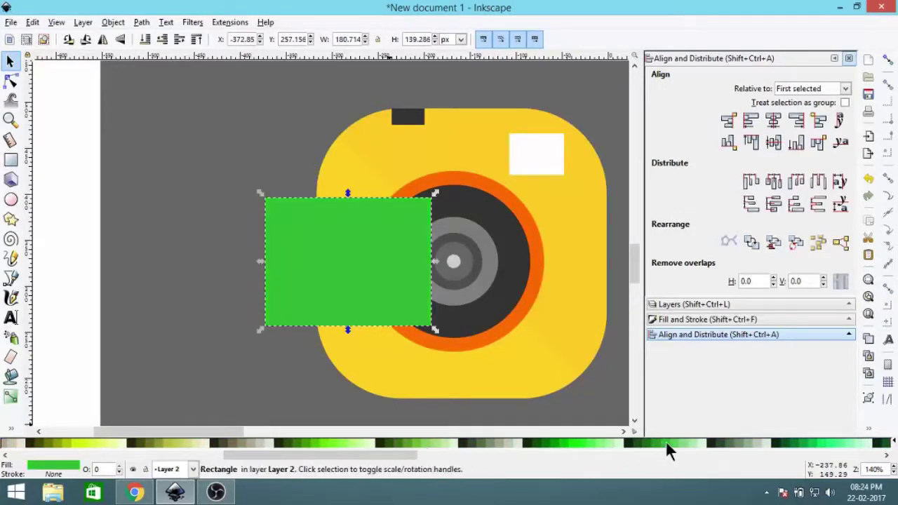
pyautogui.click(145, 39)
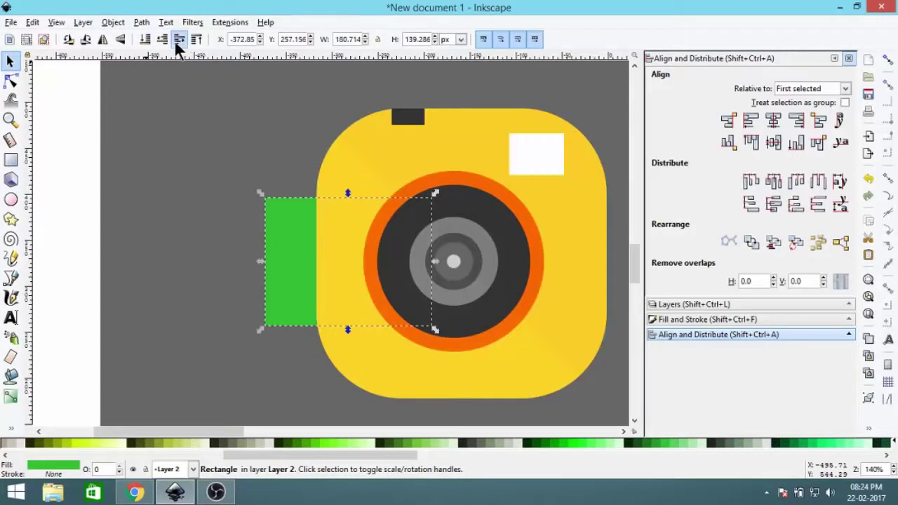
pyautogui.click(179, 39)
pyautogui.click(331, 374)
# - Duplicate the yellow body, extend the green rectangle's top and bottom, and centre it on the copy
pyautogui.rightClick(371, 360)
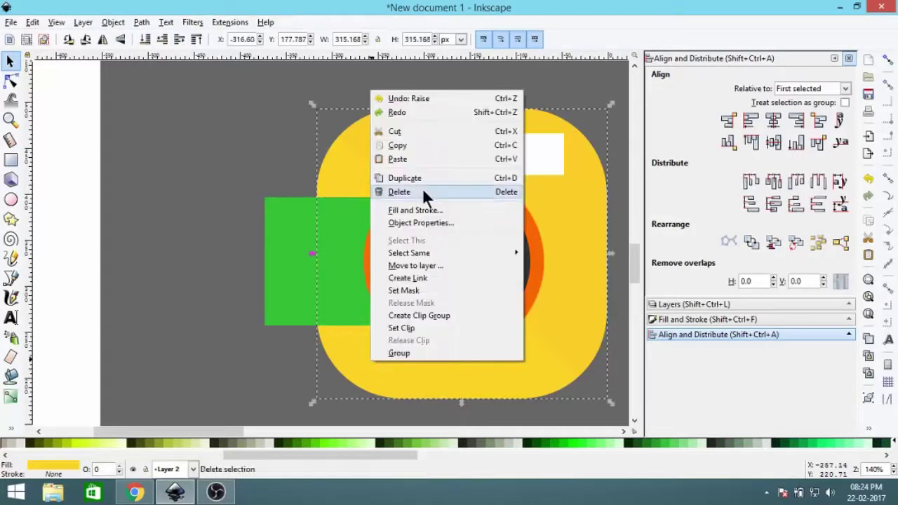
pyautogui.click(381, 181)
pyautogui.click(246, 392)
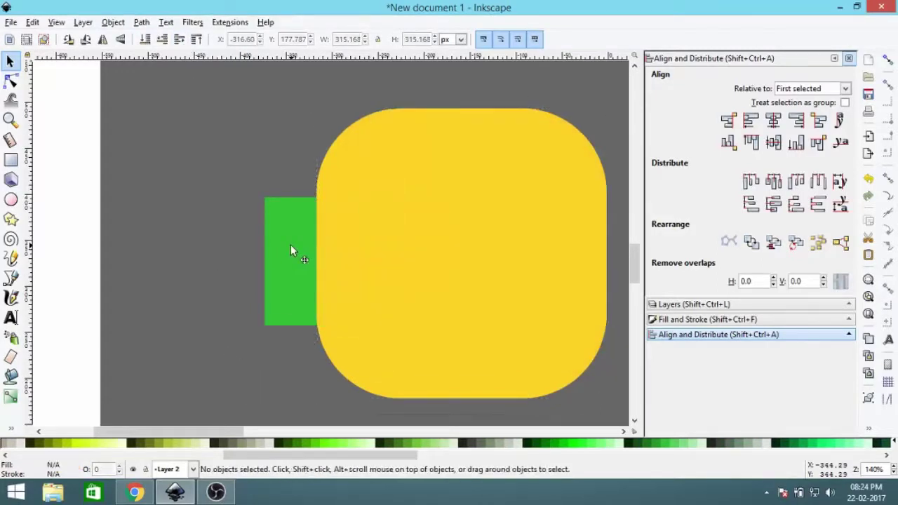
pyautogui.click(292, 252)
pyautogui.moveTo(348, 194); pyautogui.dragTo(349, 179)
pyautogui.moveTo(347, 328); pyautogui.dragTo(349, 345)
pyautogui.click(348, 345)
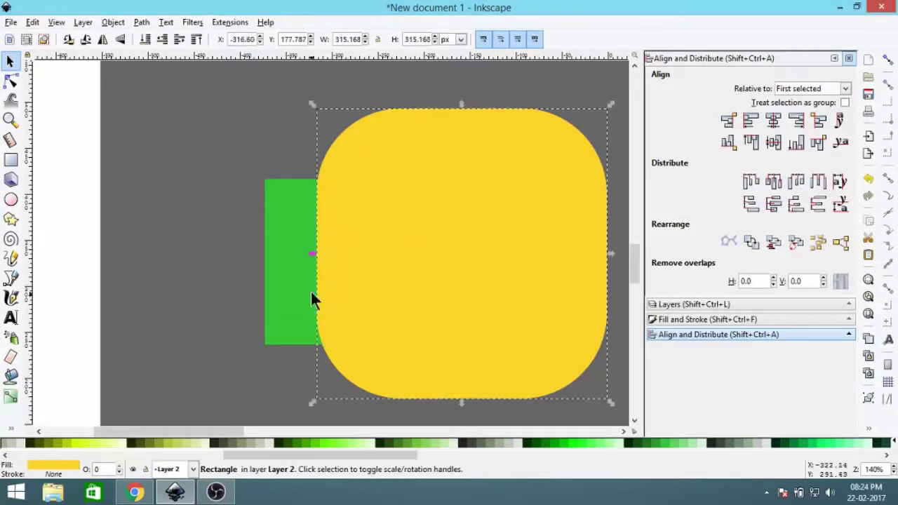
pyautogui.keyDown('shift'); pyautogui.click(311, 293); pyautogui.keyUp('shift')
pyautogui.click(774, 143)
pyautogui.click(205, 356)
pyautogui.click(295, 280)
# - Intersect the green rectangle with the body copy, then undo the intersection
pyautogui.keyDown('shift'); pyautogui.click(381, 365); pyautogui.keyUp('shift')
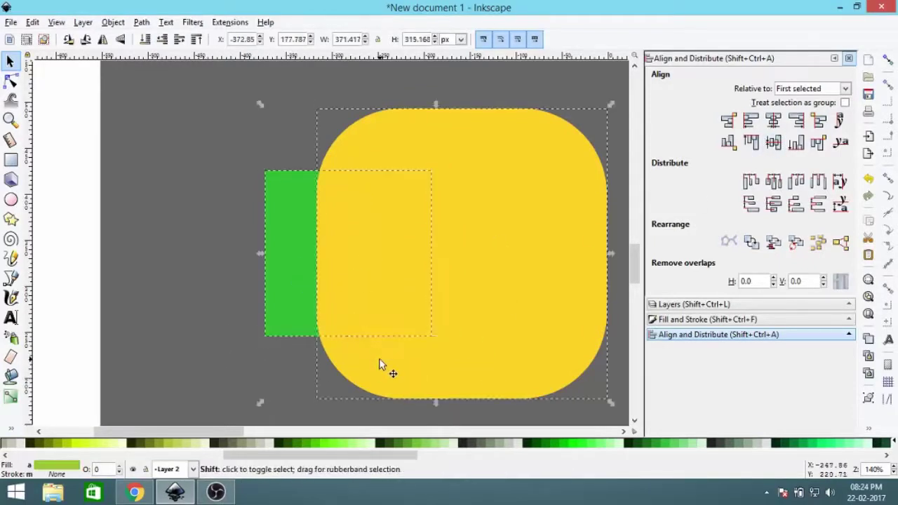
pyautogui.click(141, 22)
pyautogui.click(158, 124)
pyautogui.press('Escape')
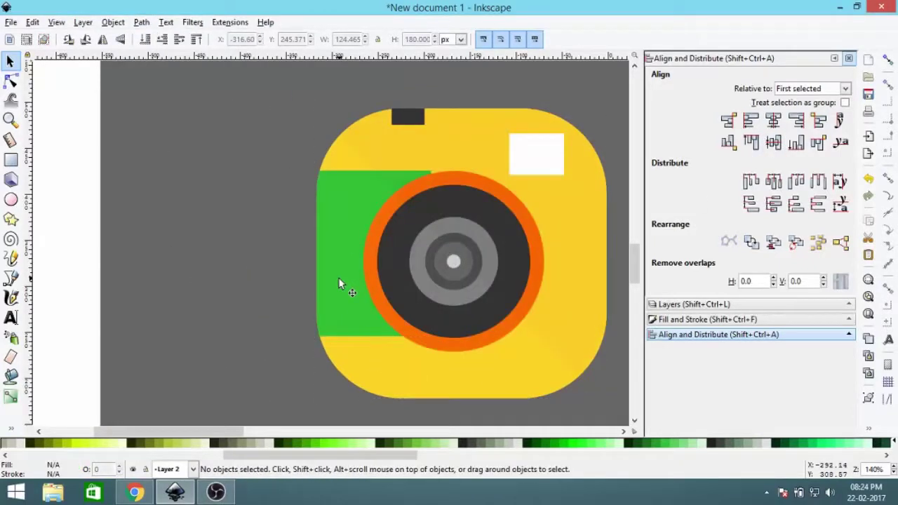
pyautogui.click(347, 211)
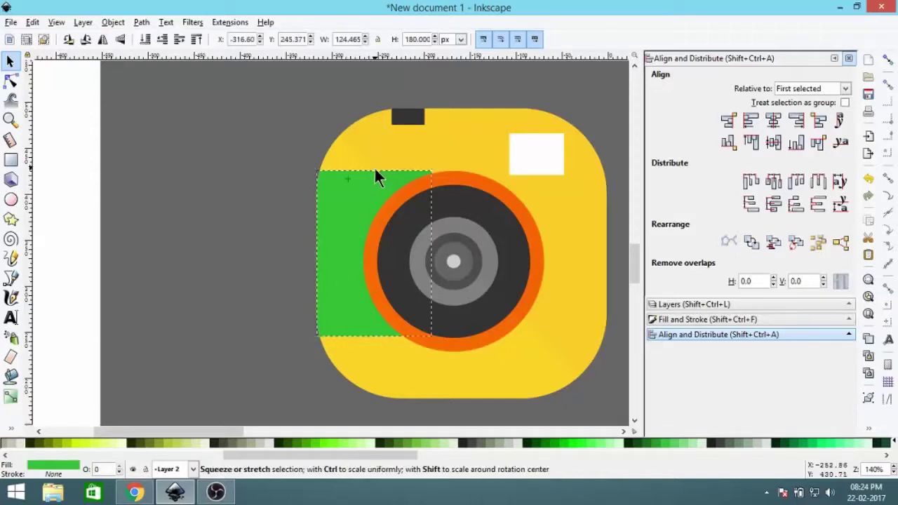
pyautogui.click(376, 177)
pyautogui.click(180, 239)
pyautogui.hotkey('ctrl', 'z')
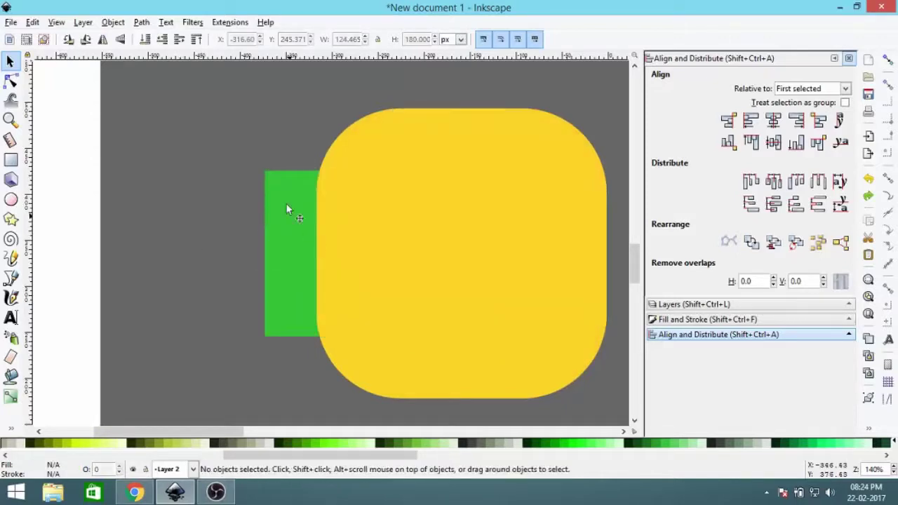
# - Delete the extra yellow body copy and move the translucent rectangle to the right
pyautogui.click(524, 215)
pyautogui.click(693, 320)
pyautogui.press('Delete')
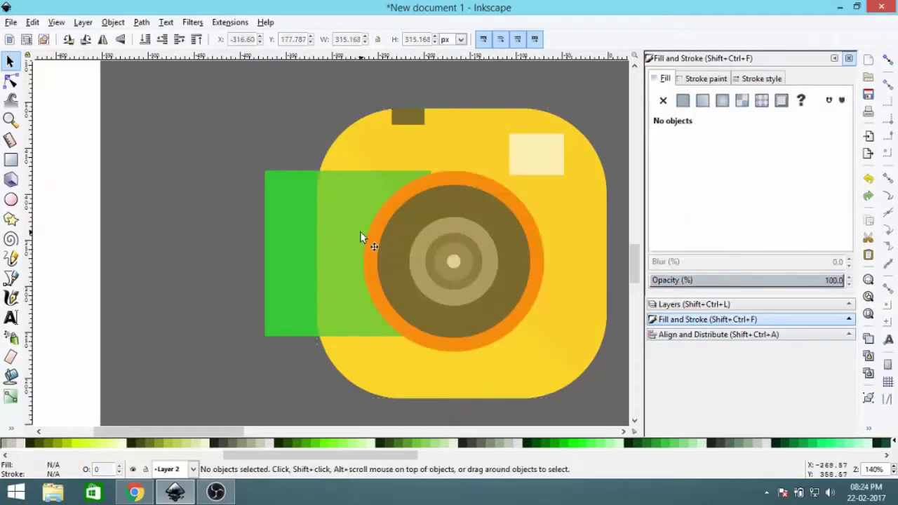
pyautogui.click(423, 342)
pyautogui.click(213, 262)
pyautogui.moveTo(337, 282); pyautogui.dragTo(500, 282)
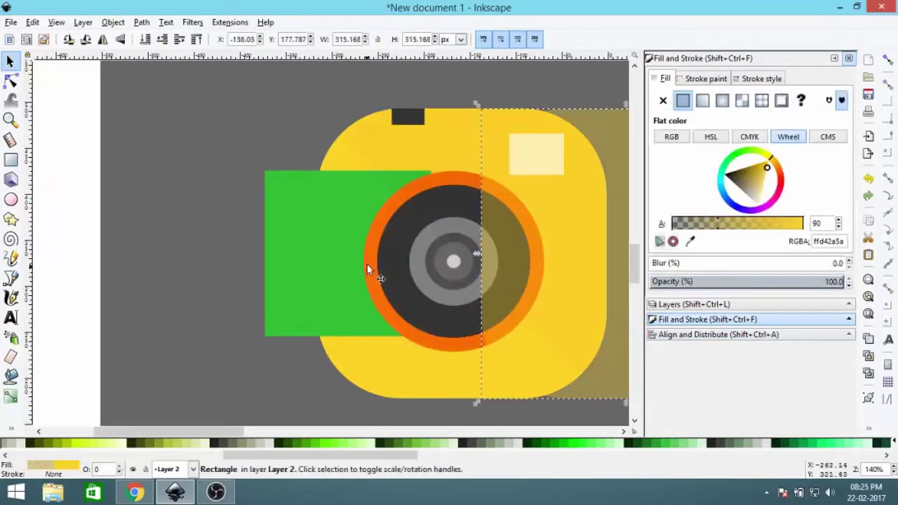
# - Centre the green rectangle on the lens, align the body shape, and intersect to trim it
pyautogui.click(367, 264)
pyautogui.keyDown('shift'); pyautogui.click(293, 231); pyautogui.keyUp('shift')
pyautogui.click(678, 335)
pyautogui.click(775, 143)
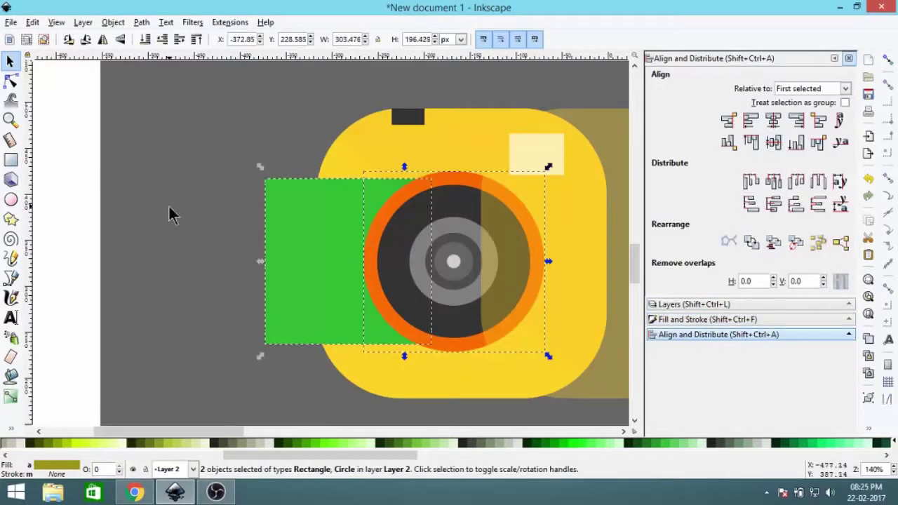
pyautogui.click(170, 212)
pyautogui.click(367, 255)
pyautogui.keyDown('shift'); pyautogui.click(558, 302); pyautogui.keyUp('shift')
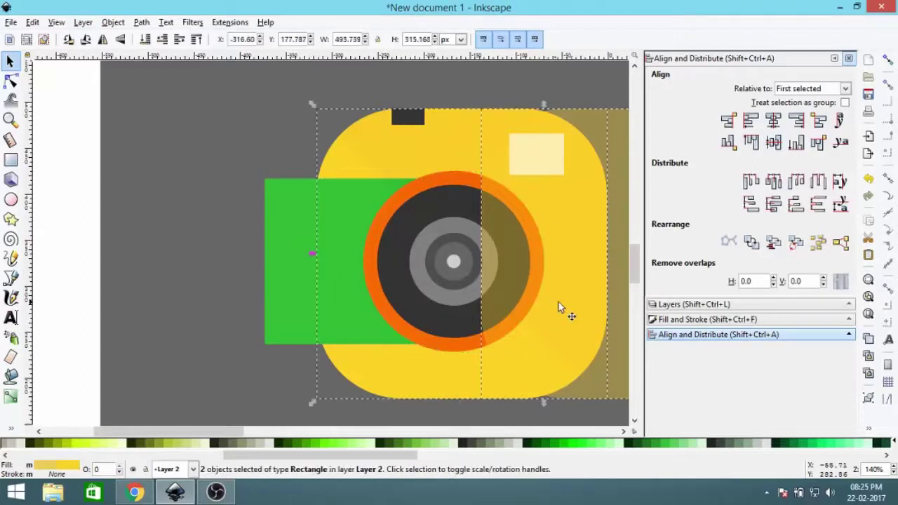
pyautogui.click(774, 144)
pyautogui.click(262, 262)
pyautogui.hotkey('ctrl', 'a')
pyautogui.click(141, 22)
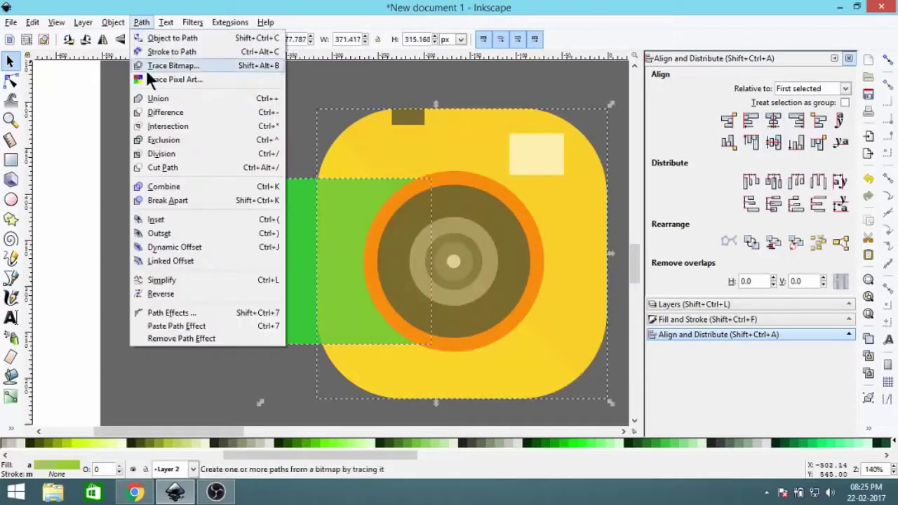
pyautogui.click(168, 126)
# - Duplicate the trimmed green band and align the copy to the body's right edge
pyautogui.rightClick(337, 309)
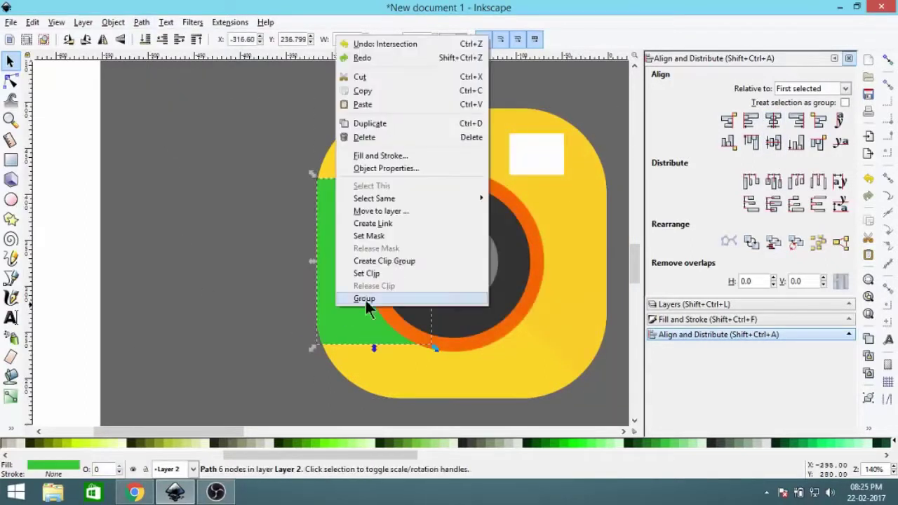
pyautogui.click(349, 125)
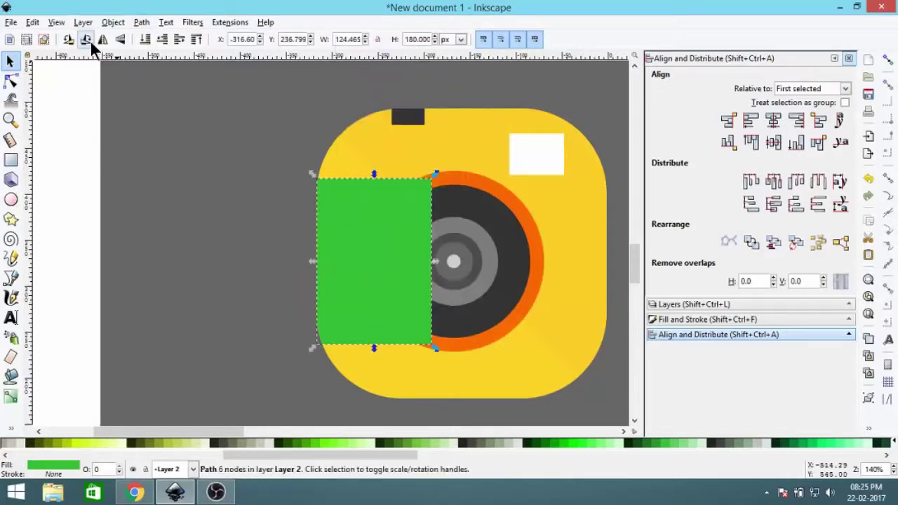
pyautogui.keyDown('shift'); pyautogui.click(417, 388); pyautogui.keyUp('shift')
pyautogui.click(797, 122)
# - Colour the right-hand band blue and stack it above the yellow body
pyautogui.click(537, 176)
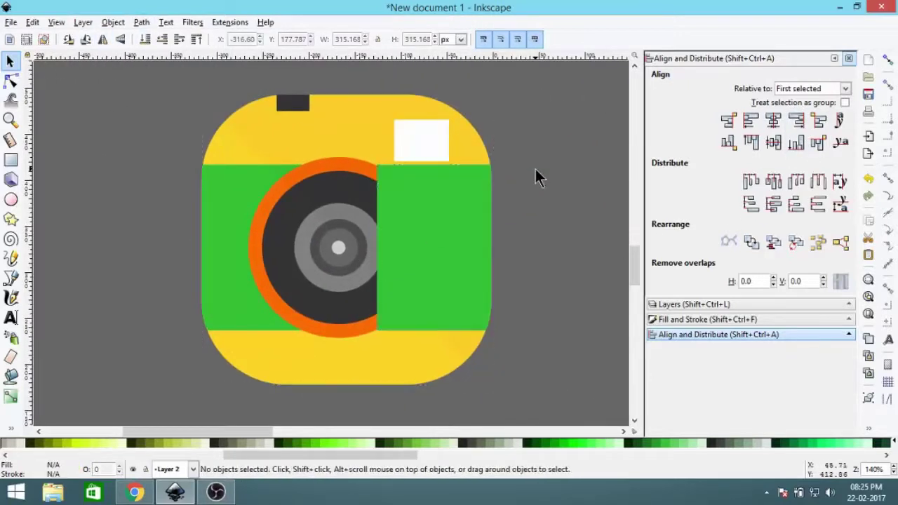
pyautogui.click(459, 246)
pyautogui.scroll(-3, 499, 457)
pyautogui.scroll(-2, 604, 456)
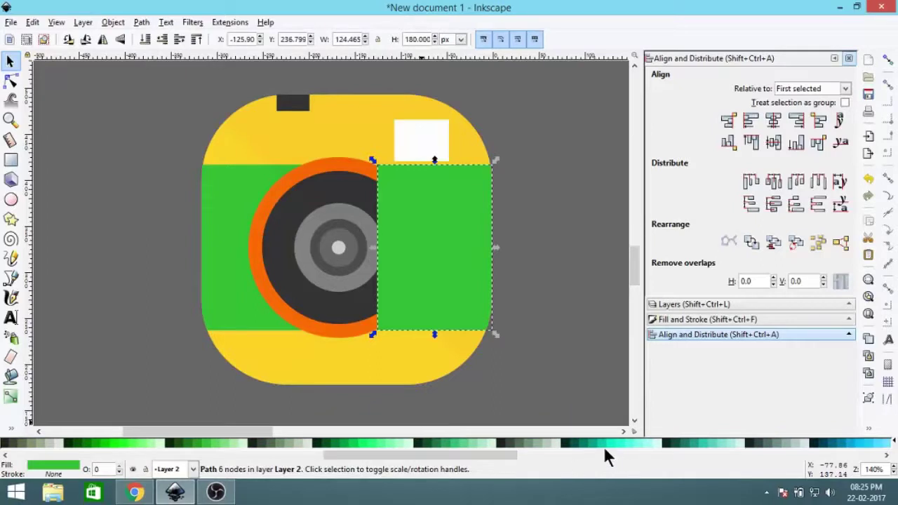
pyautogui.scroll(-2, 603, 455)
pyautogui.scroll(-1, 561, 454)
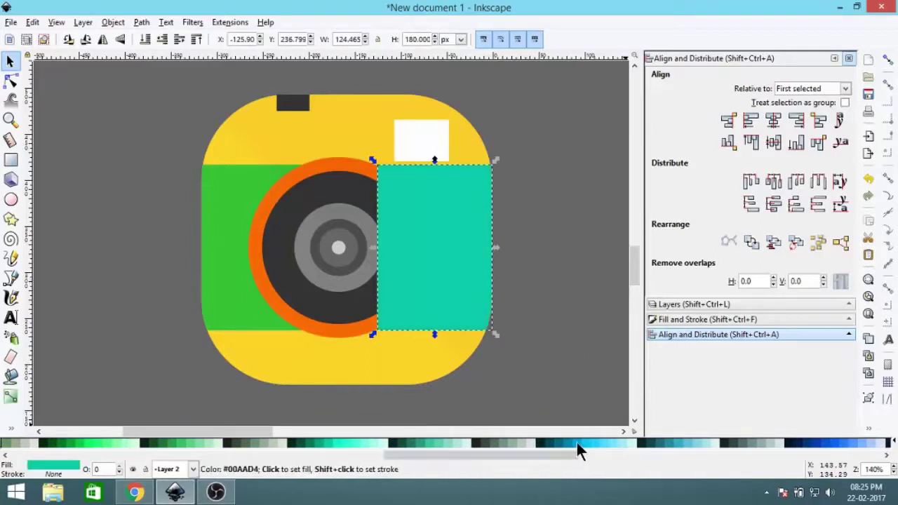
pyautogui.click(576, 442)
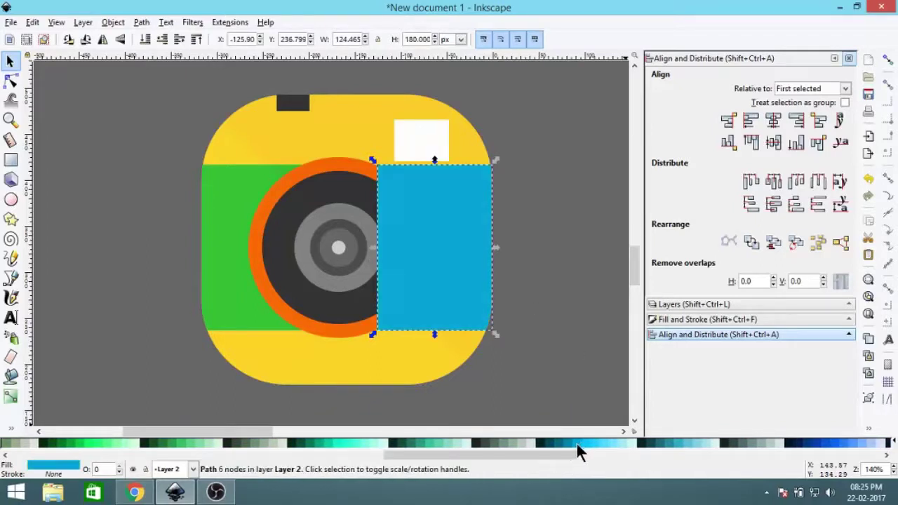
pyautogui.click(149, 40)
pyautogui.click(179, 39)
# - Select and deselect the yellow camera body to check the layering
pyautogui.click(547, 201)
pyautogui.click(459, 307)
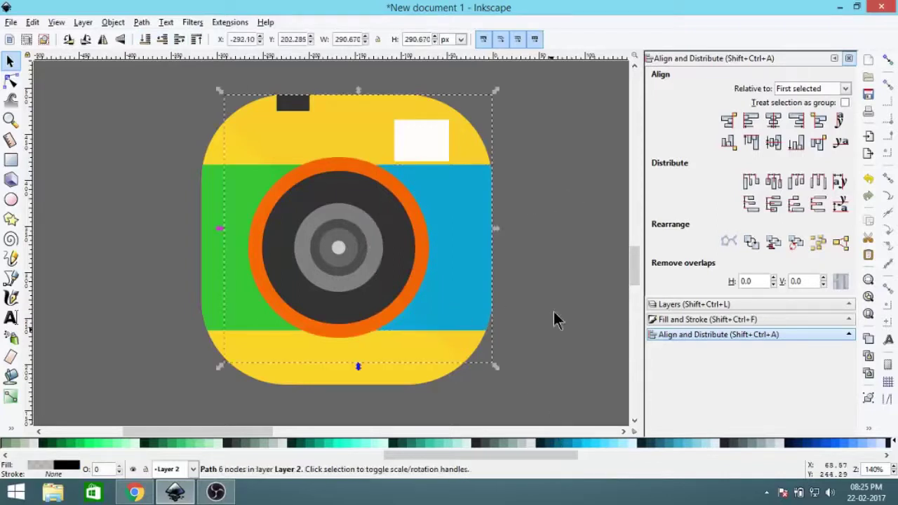
pyautogui.click(555, 320)
pyautogui.click(367, 135)
pyautogui.click(251, 70)
pyautogui.click(363, 136)
pyautogui.click(519, 320)
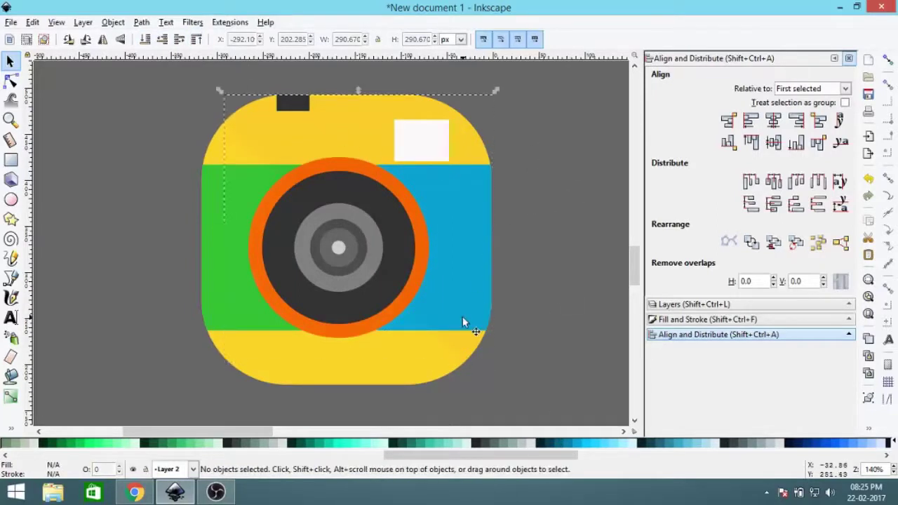
# - Recolour the band, trying #00CCFF and a darker blue before settling on muted teal-blue
pyautogui.click(402, 327)
pyautogui.click(585, 443)
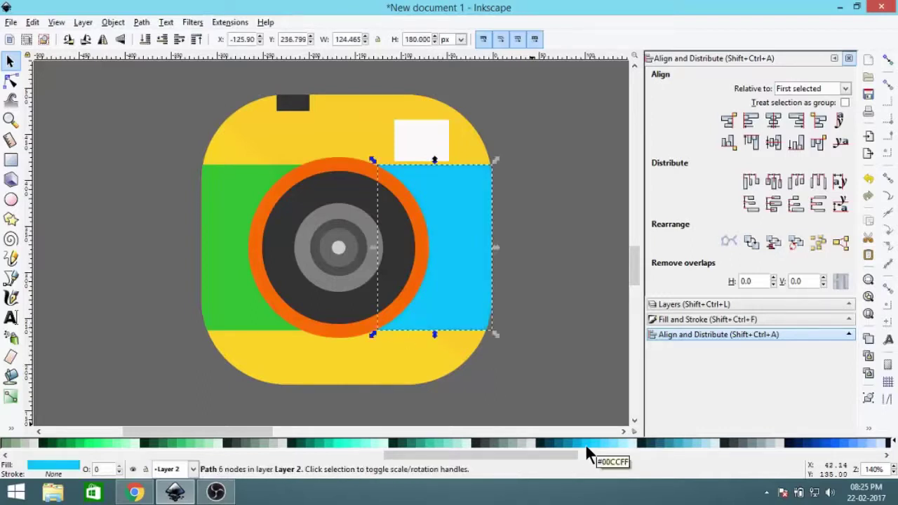
pyautogui.click(574, 443)
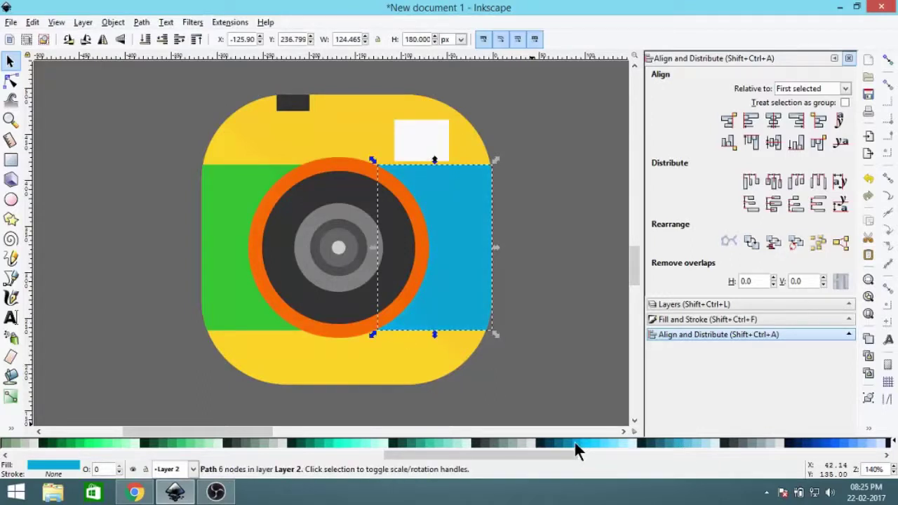
pyautogui.click(667, 443)
pyautogui.click(555, 267)
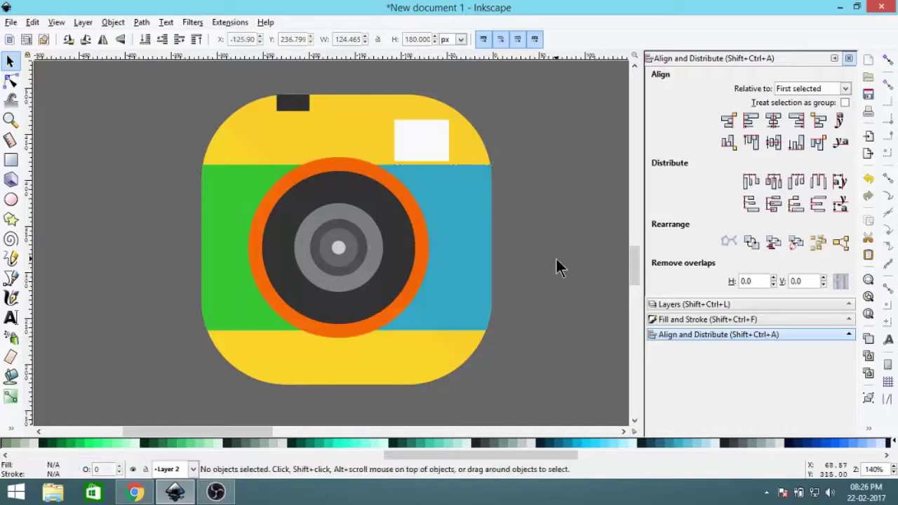
pyautogui.keyDown('ctrl'); pyautogui.scroll(-1, 537, 218); pyautogui.keyUp('ctrl')
pyautogui.click(345, 161)
# - Group the six lens circles into one object
pyautogui.moveTo(306, 383); pyautogui.dragTo(466, 148)
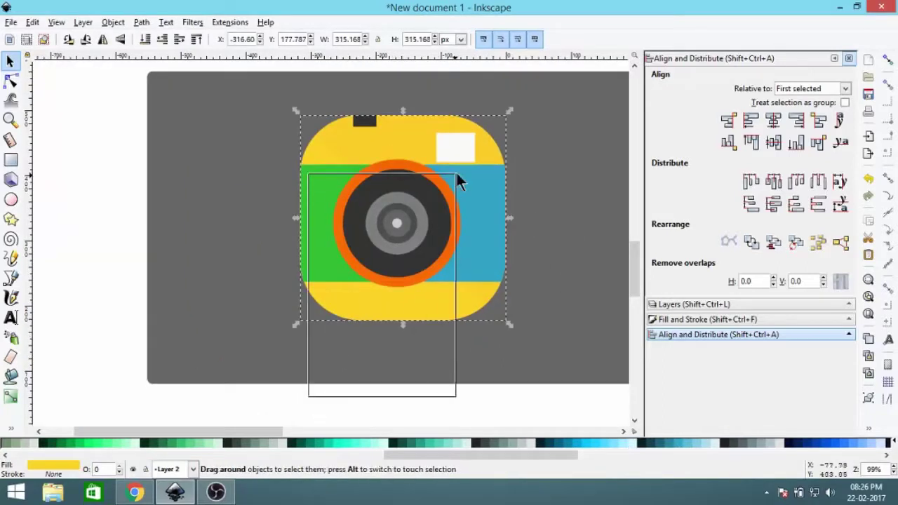
pyautogui.rightClick(395, 220)
pyautogui.press('Escape')
pyautogui.click(112, 22)
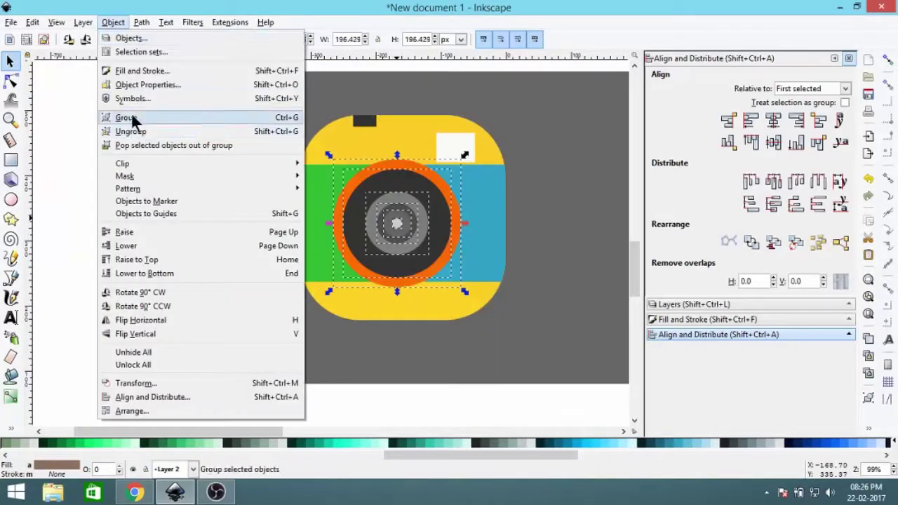
pyautogui.click(136, 120)
# - Centre the lens group on the body both ways and centre the green band vertically
pyautogui.click(362, 302)
pyautogui.keyDown('shift'); pyautogui.click(343, 227); pyautogui.keyUp('shift')
pyautogui.click(773, 120)
pyautogui.click(773, 142)
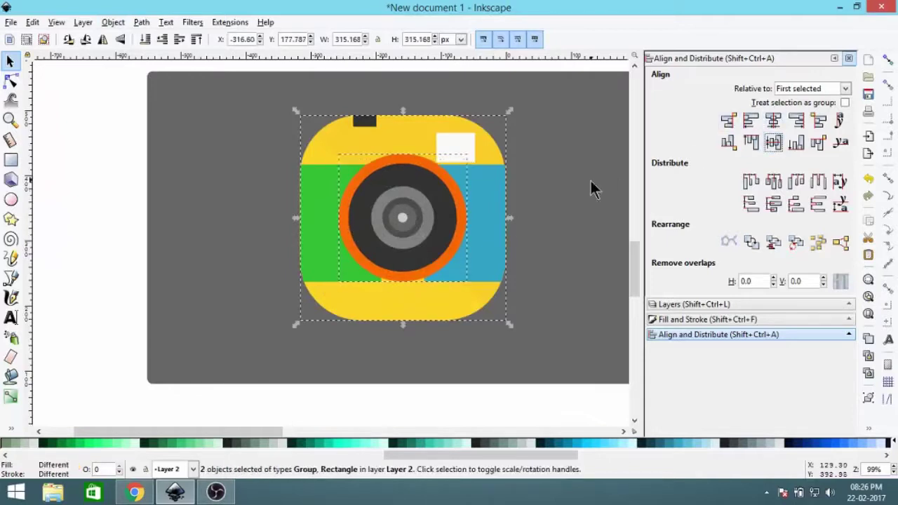
pyautogui.press('Escape')
pyautogui.click(337, 298)
pyautogui.keyDown('shift'); pyautogui.click(311, 255); pyautogui.keyUp('shift')
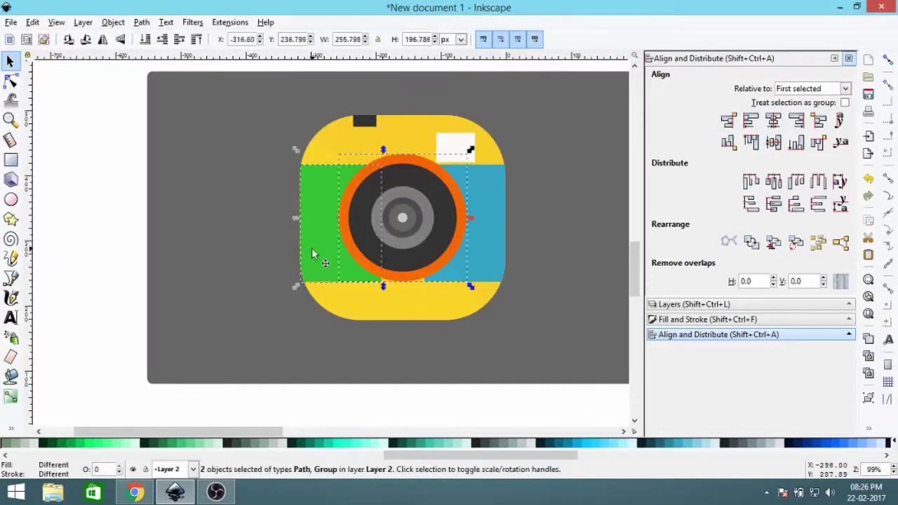
pyautogui.click(774, 143)
pyautogui.press('Escape')
# - Align the blue band vertically so it sits level with the green band
pyautogui.scroll(1, 378, 205)
pyautogui.press('Tab')
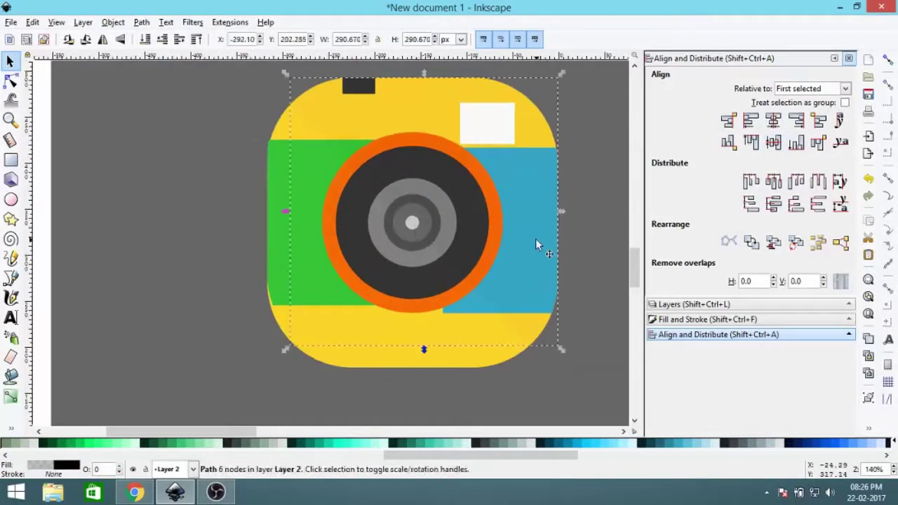
pyautogui.press('Escape')
pyautogui.keyDown('shift'); pyautogui.click(465, 316); pyautogui.keyUp('shift')
pyautogui.click(773, 143)
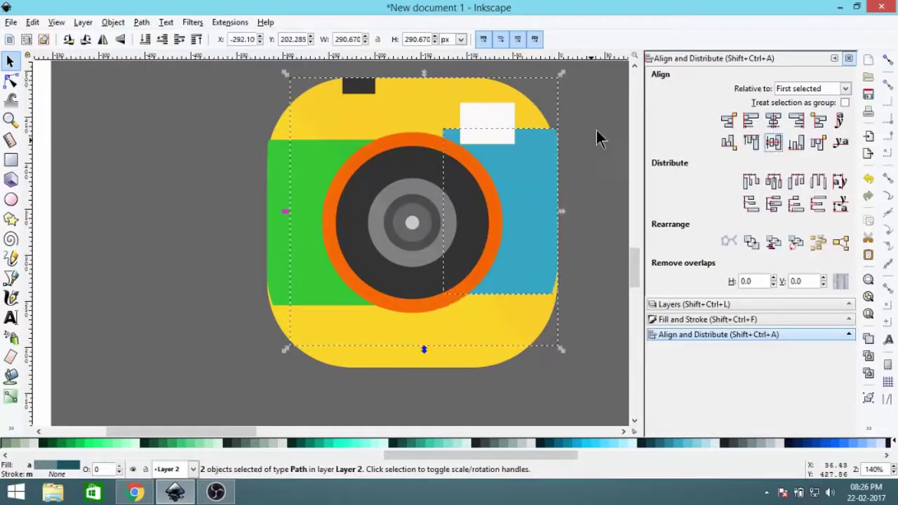
pyautogui.press('Escape')
pyautogui.hotkey('ctrl', 'z')
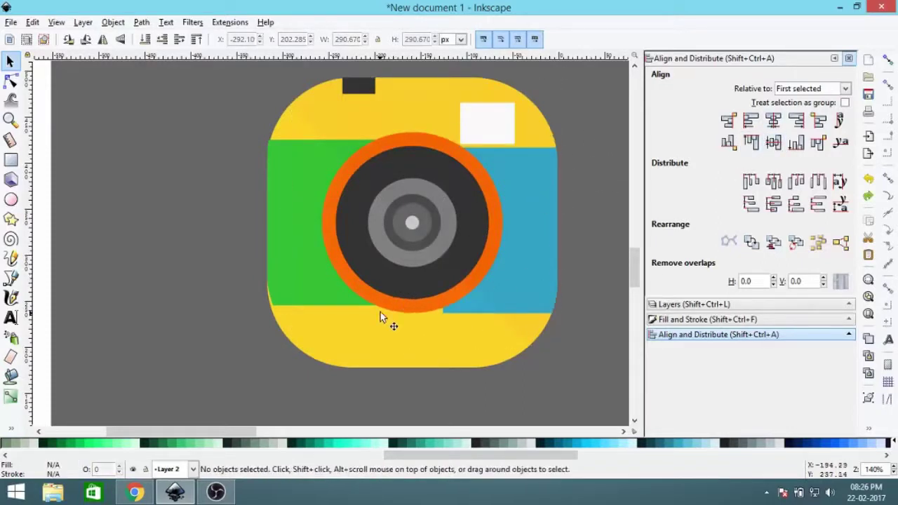
pyautogui.click(381, 309)
pyautogui.click(773, 142)
pyautogui.click(617, 178)
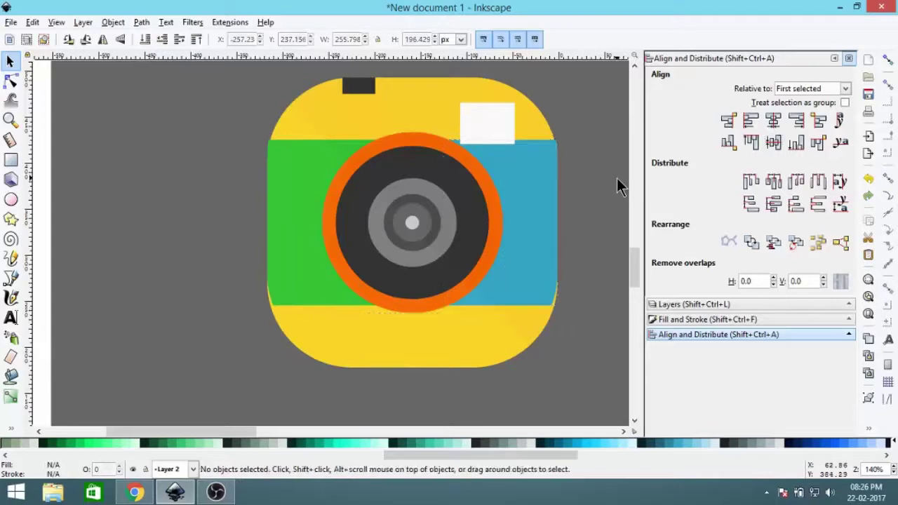
pyautogui.keyDown('ctrl'); pyautogui.scroll(2, 538, 151); pyautogui.keyUp('ctrl')
# - In node editing, pull the blue band's lower-right corner onto the body's curved edge
pyautogui.click(538, 152)
pyautogui.hscroll(5, 420, 151)
pyautogui.press('n')
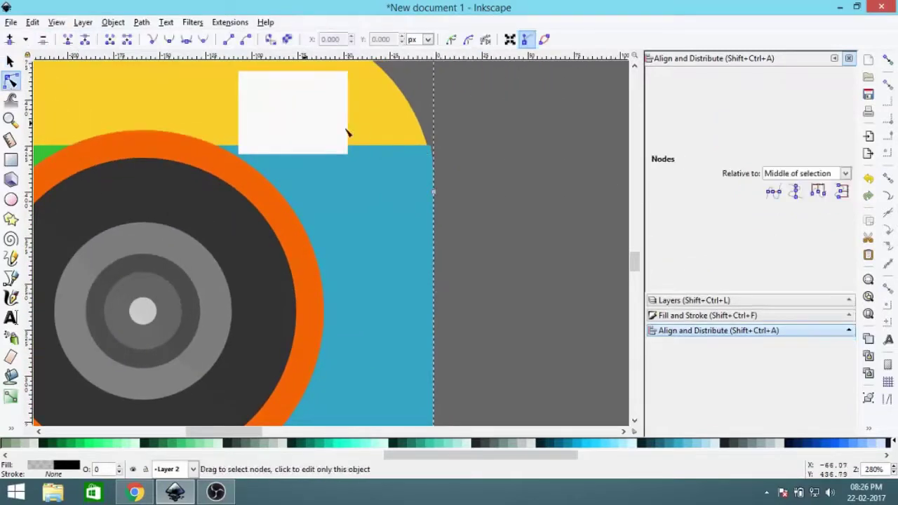
pyautogui.keyDown('ctrl'); pyautogui.scroll(3, 435, 287); pyautogui.keyUp('ctrl')
pyautogui.click(469, 280)
pyautogui.keyDown('ctrl'); pyautogui.scroll(-3, 474, 161); pyautogui.keyUp('ctrl')
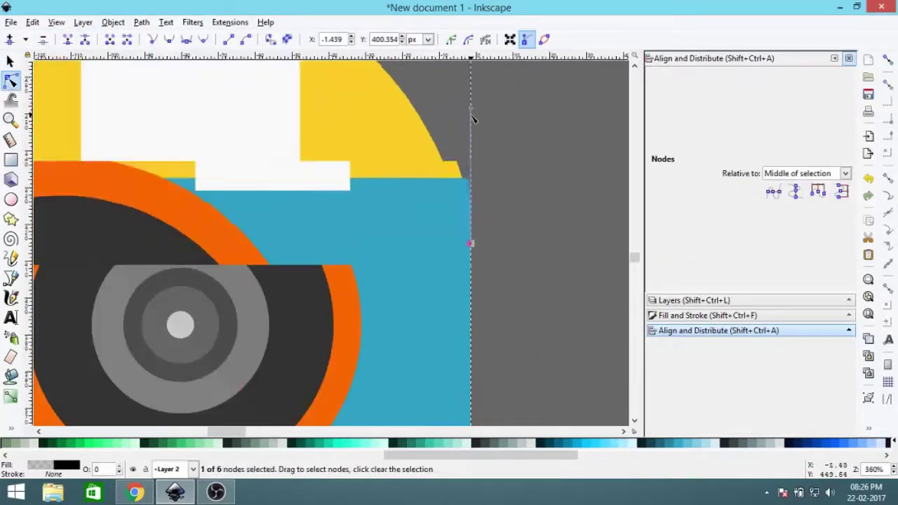
pyautogui.keyDown('ctrl'); pyautogui.scroll(3, 472, 112); pyautogui.keyUp('ctrl')
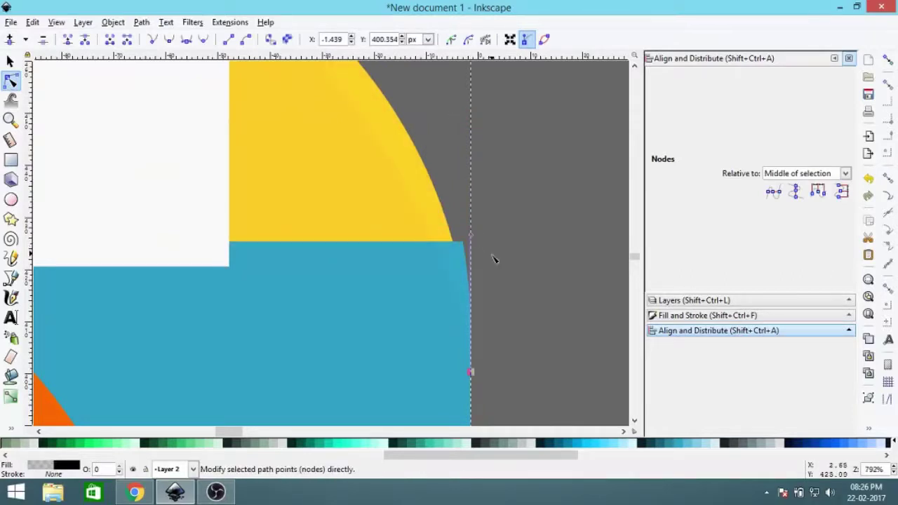
pyautogui.scroll(-5, 493, 259)
pyautogui.keyDown('ctrl'); pyautogui.scroll(-5, 466, 123); pyautogui.keyUp('ctrl')
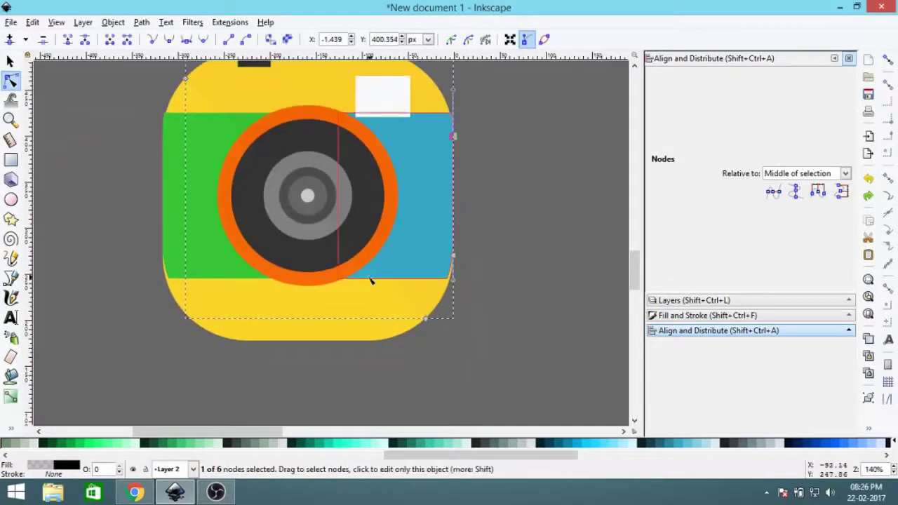
pyautogui.keyDown('ctrl'); pyautogui.scroll(3, 459, 255); pyautogui.keyUp('ctrl')
pyautogui.keyDown('ctrl'); pyautogui.scroll(3, 439, 213); pyautogui.keyUp('ctrl')
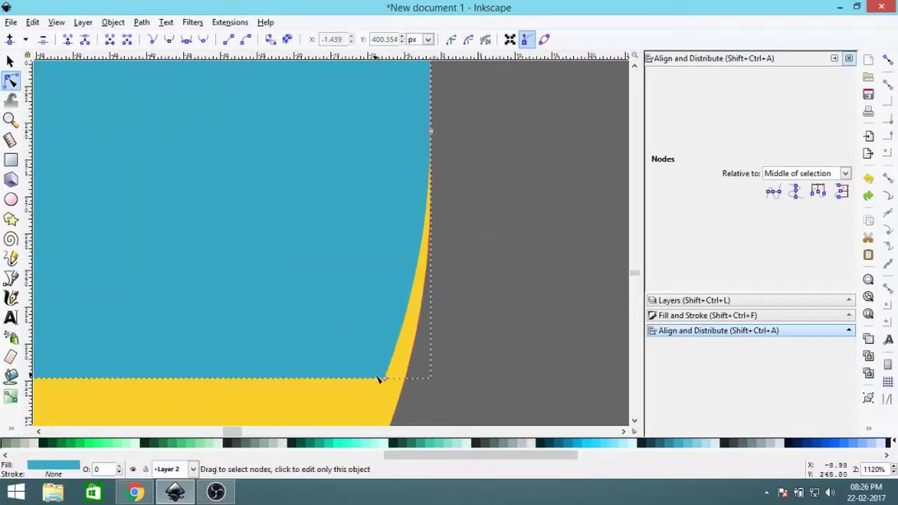
pyautogui.moveTo(386, 378); pyautogui.dragTo(400, 381)
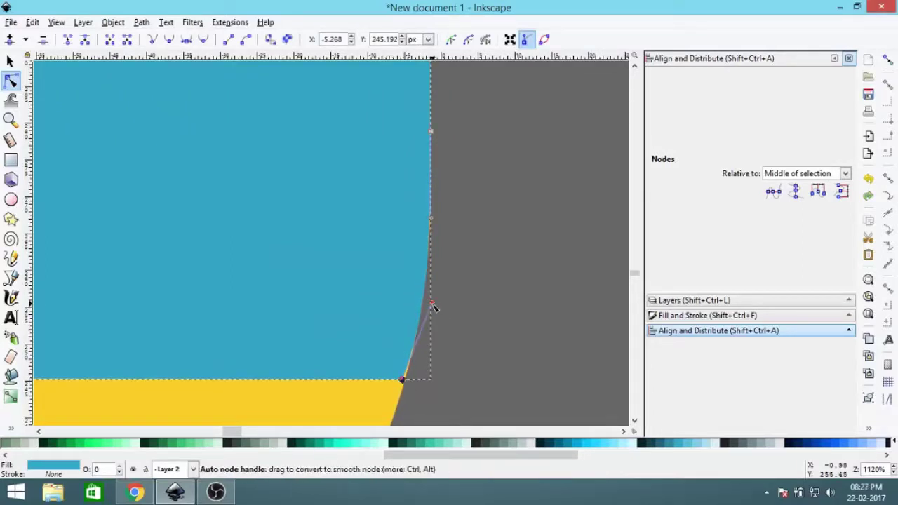
pyautogui.moveTo(405, 381); pyautogui.dragTo(410, 383)
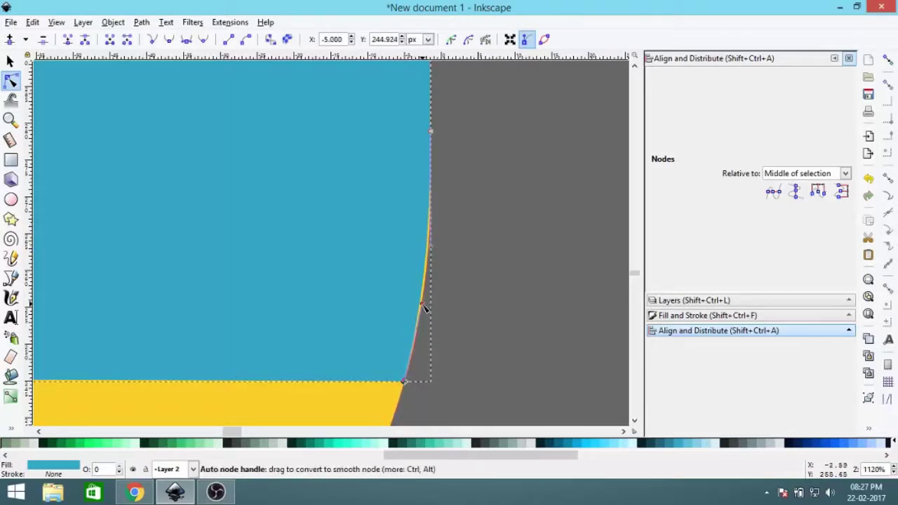
# - Move the blue band's top-right corner node onto the yellow body's edge
pyautogui.scroll(-3, 426, 309)
pyautogui.scroll(3, 411, 251)
pyautogui.scroll(3, 436, 331)
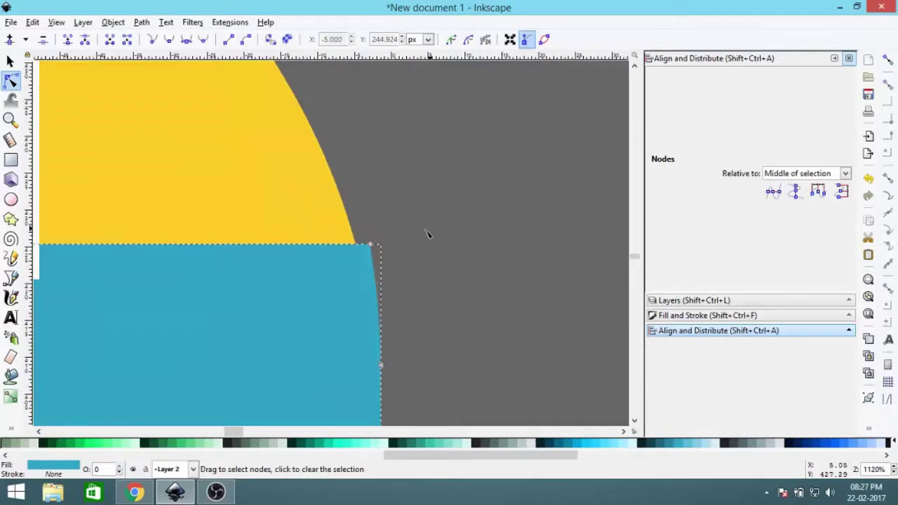
pyautogui.scroll(2, 427, 234)
pyautogui.moveTo(423, 169); pyautogui.dragTo(396, 169)
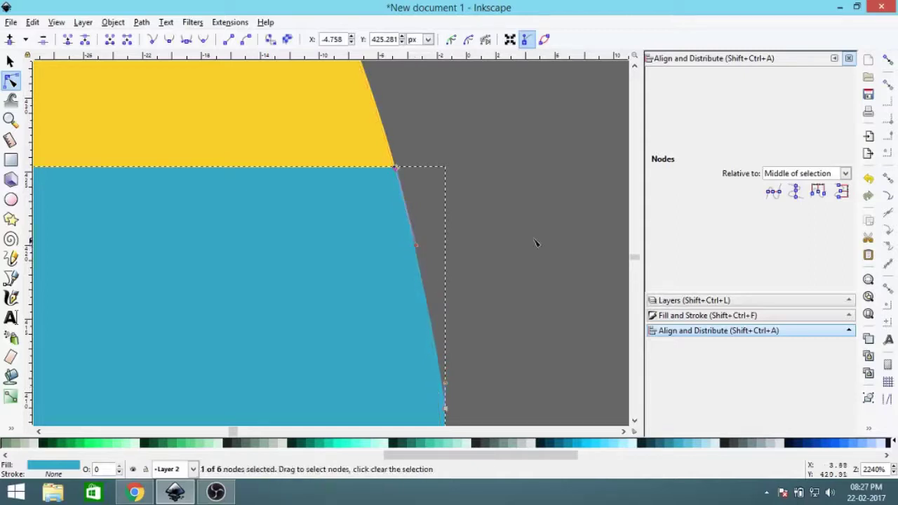
# - Zoom out, select the blue rectangle, and bring it in front of the lens group
pyautogui.press('5')
pyautogui.click(526, 245)
pyautogui.click(10, 63)
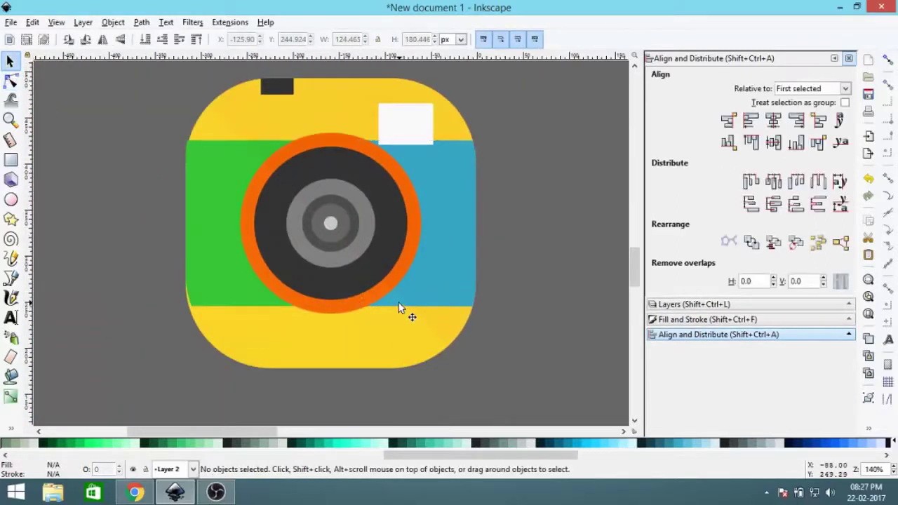
pyautogui.click(401, 311)
pyautogui.click(525, 255)
pyautogui.rightClick(382, 309)
pyautogui.keyDown('ctrl'); pyautogui.scroll(5, 387, 315); pyautogui.keyUp('ctrl')
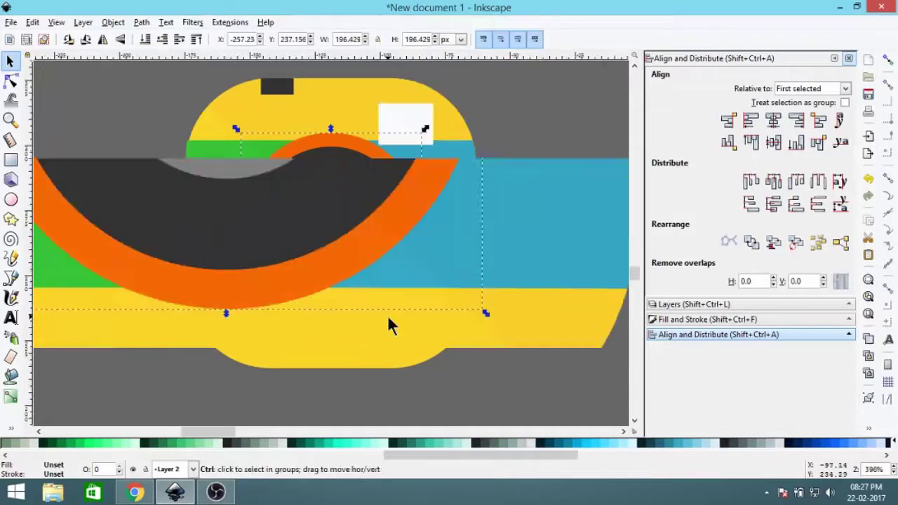
pyautogui.keyDown('ctrl'); pyautogui.click(413, 283); pyautogui.keyUp('ctrl')
pyautogui.press('5')
pyautogui.rightClick(361, 278)
pyautogui.click(388, 106)
# - Move the blue rectangle aside, recolour it with the band's green, and delete the old green band
pyautogui.click(392, 248)
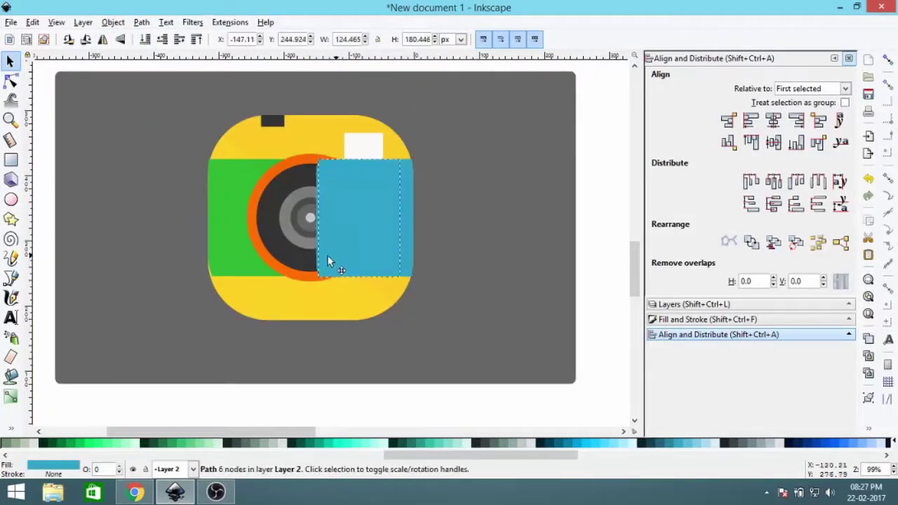
pyautogui.moveTo(344, 252); pyautogui.dragTo(125, 247)
pyautogui.click(200, 239)
pyautogui.hotkey('shift', 'Tab')
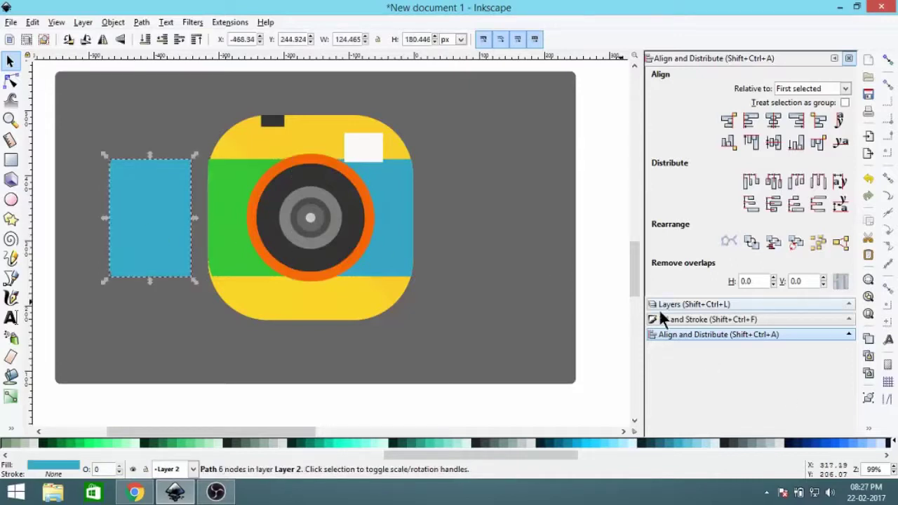
pyautogui.click(661, 319)
pyautogui.click(691, 241)
pyautogui.click(251, 237)
pyautogui.rightClick(216, 262)
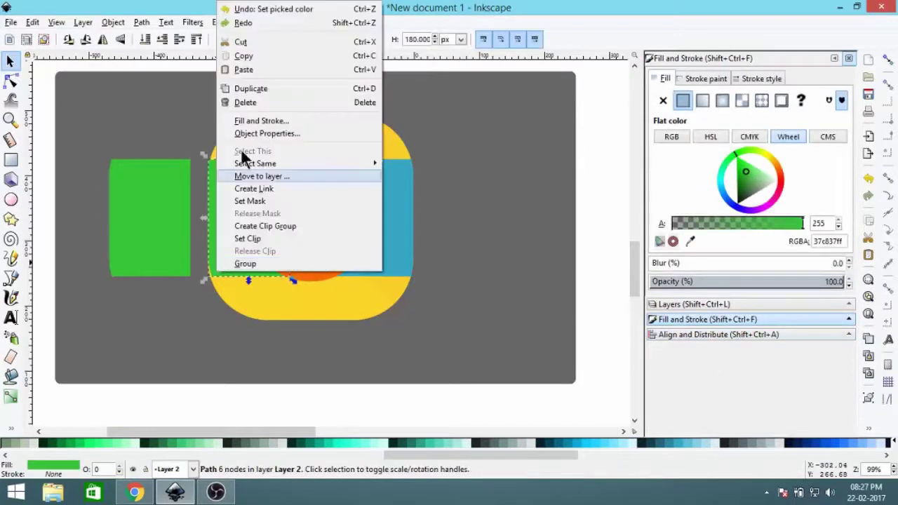
pyautogui.click(245, 103)
# - Align the new green rectangle to the camera body's left edge
pyautogui.click(239, 241)
pyautogui.keyDown('shift'); pyautogui.click(141, 216); pyautogui.keyUp('shift')
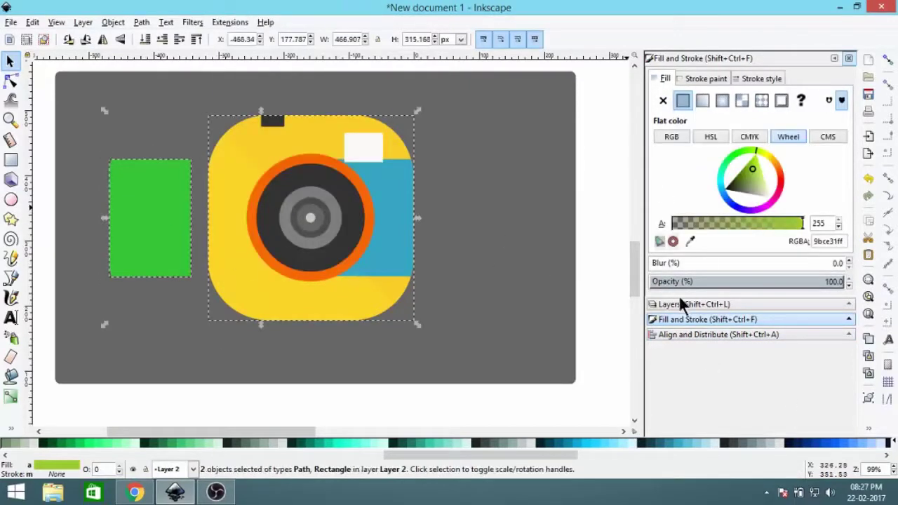
pyautogui.click(678, 335)
pyautogui.click(751, 120)
pyautogui.press('Escape')
# - Lower the green rectangle in the stacking order so it sits behind the lens
pyautogui.click(276, 225)
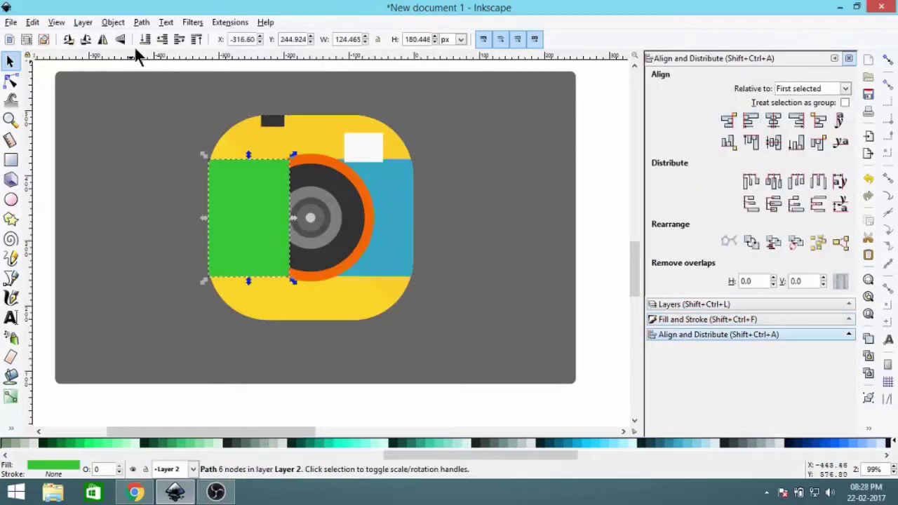
pyautogui.click(175, 39)
pyautogui.click(479, 180)
pyautogui.scroll(4, 357, 264)
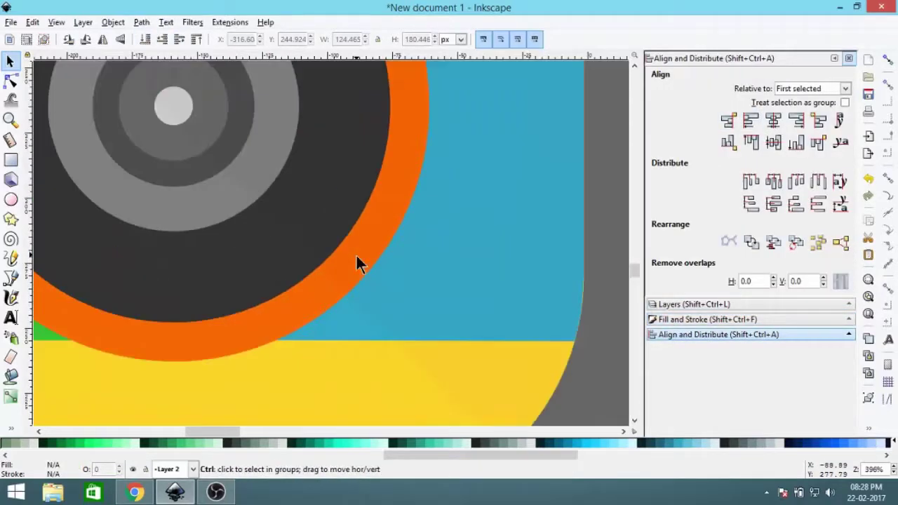
pyautogui.click(11, 160)
pyautogui.scroll(-3, 296, 285)
# - Draw a small white rounded rectangle, then duplicate it as a smaller black copy
pyautogui.moveTo(317, 280)
pyautogui.mouseDown()
pyautogui.moveTo(442, 315)
pyautogui.moveTo(414, 307)
pyautogui.mouseUp()
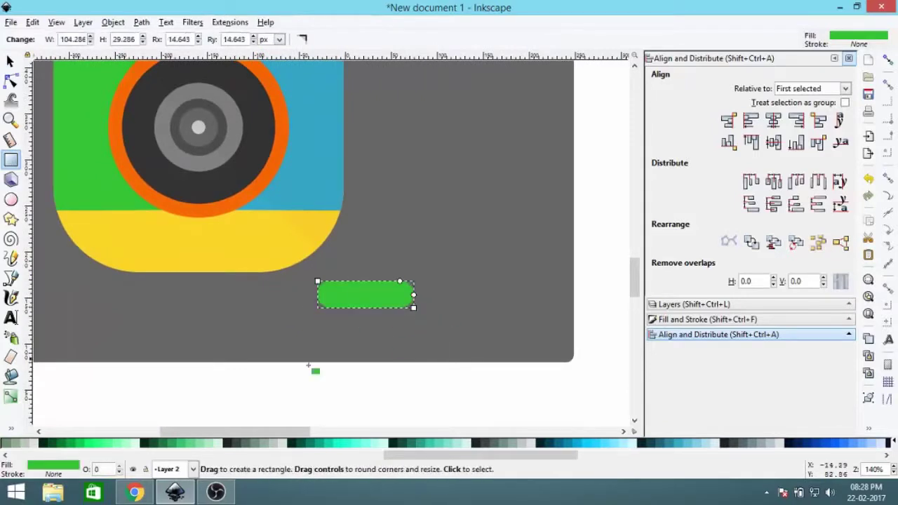
pyautogui.moveTo(409, 452); pyautogui.dragTo(44, 449)
pyautogui.click(132, 442)
pyautogui.press('3')
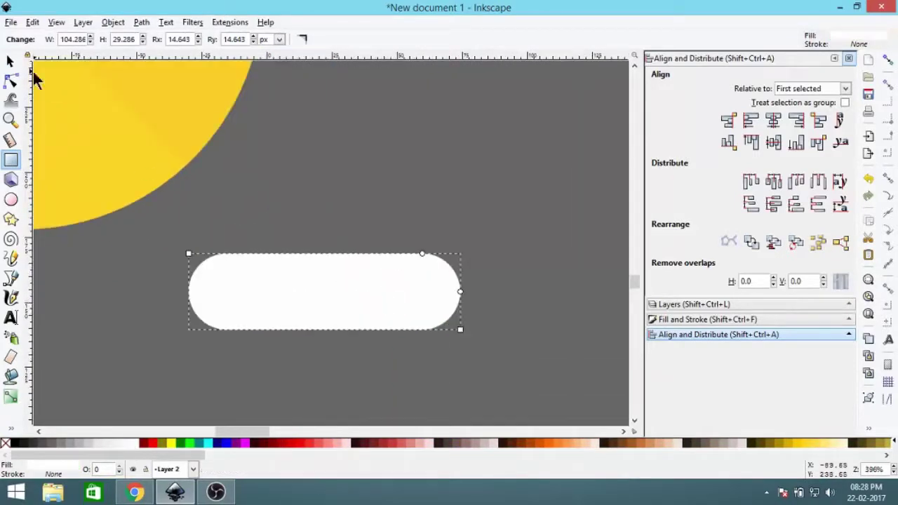
pyautogui.click(10, 61)
pyautogui.rightClick(384, 308)
pyautogui.click(426, 124)
pyautogui.moveTo(462, 250); pyautogui.dragTo(407, 265)
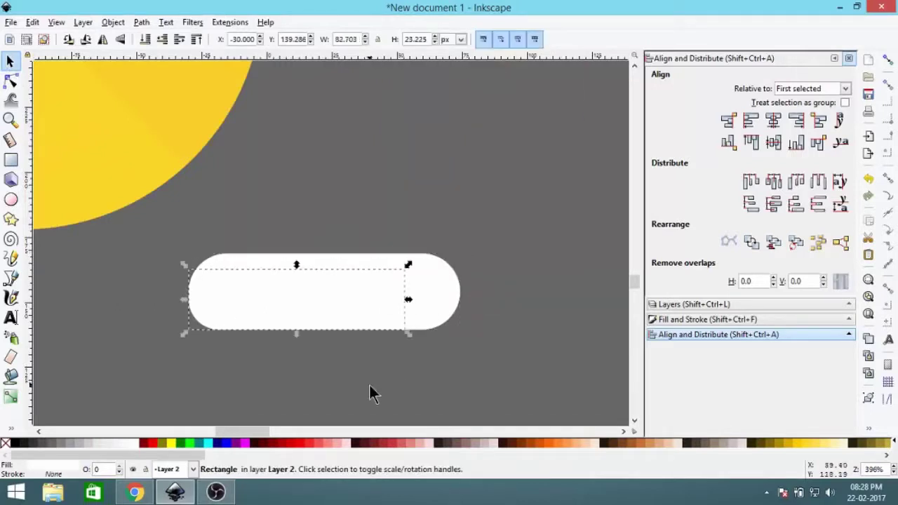
pyautogui.click(15, 442)
# - Centre the black rectangle on the white one and widen it to leave a thin white rim
pyautogui.keyDown('shift'); pyautogui.click(428, 284); pyautogui.keyUp('shift')
pyautogui.click(773, 120)
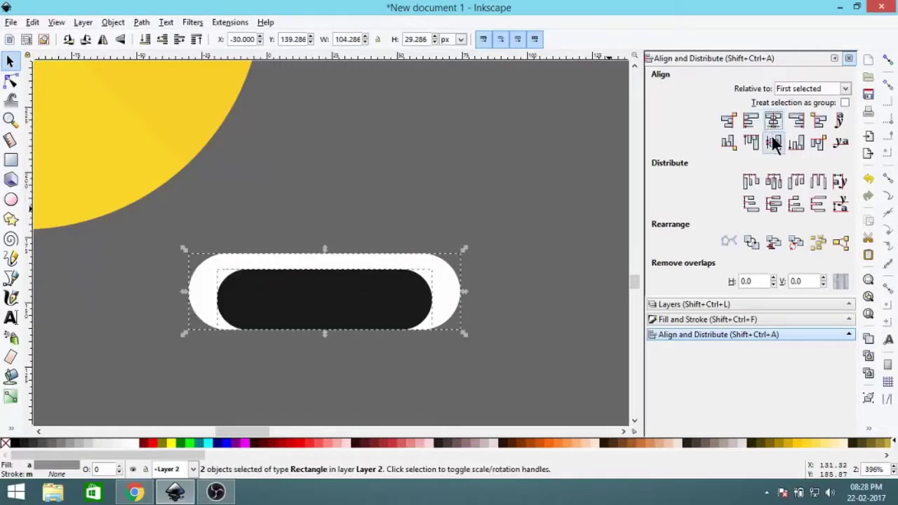
pyautogui.click(773, 142)
pyautogui.press('Escape')
pyautogui.click(354, 304)
pyautogui.moveTo(435, 291); pyautogui.dragTo(453, 292)
pyautogui.moveTo(214, 292); pyautogui.dragTo(190, 298)
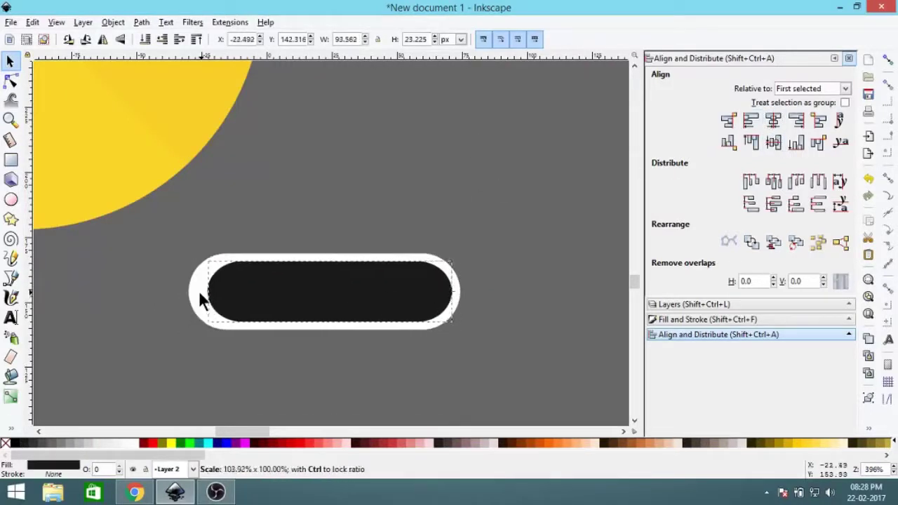
pyautogui.click(10, 160)
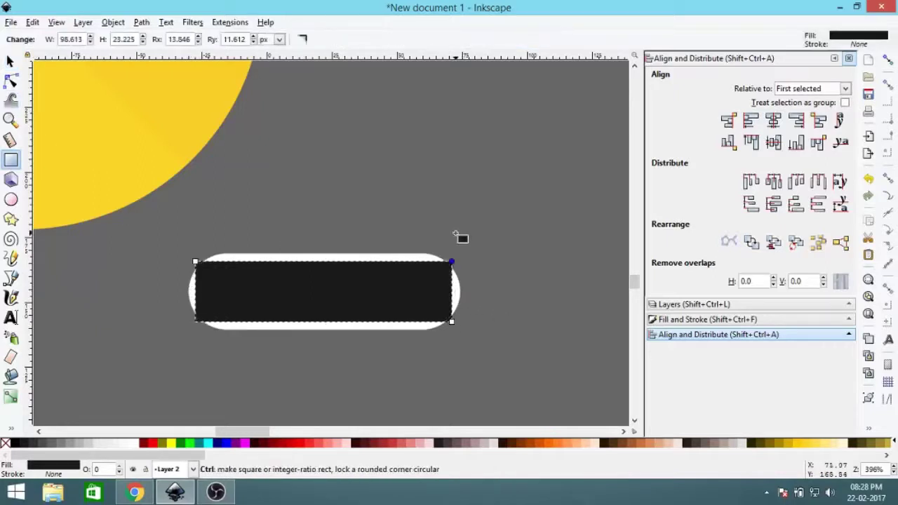
pyautogui.click(10, 61)
pyautogui.moveTo(147, 232); pyautogui.dragTo(495, 371)
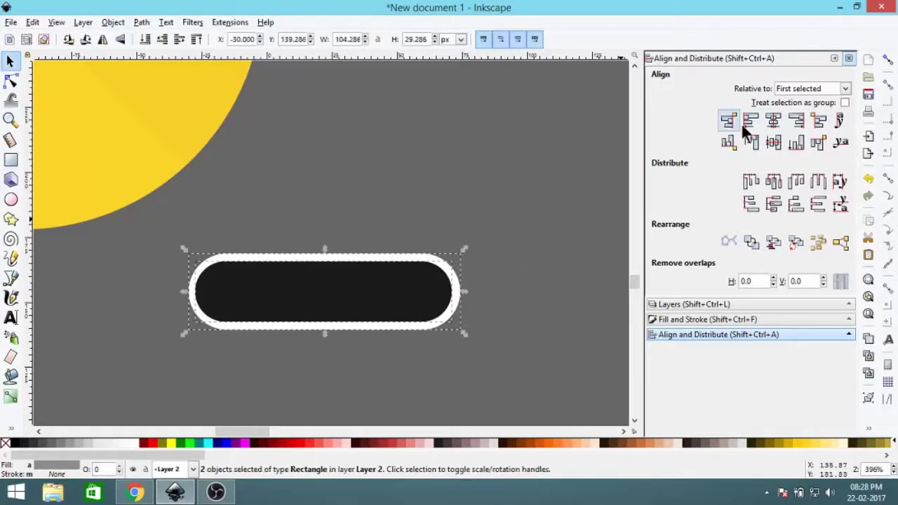
pyautogui.click(773, 142)
# - Group the two rounded rectangles into one pill and move it onto the blue band by the lens
pyautogui.rightClick(335, 301)
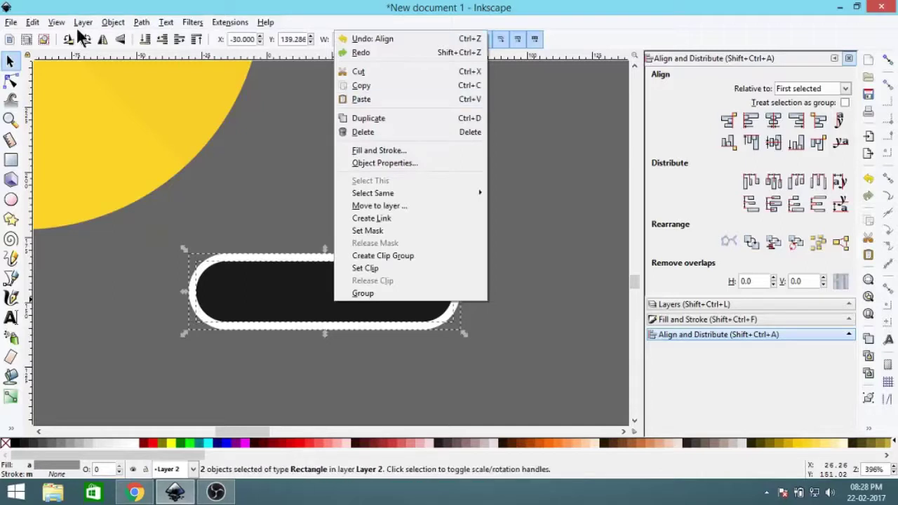
pyautogui.click(113, 22)
pyautogui.click(136, 120)
pyautogui.scroll(-4, 421, 297)
pyautogui.moveTo(396, 303); pyautogui.dragTo(329, 220)
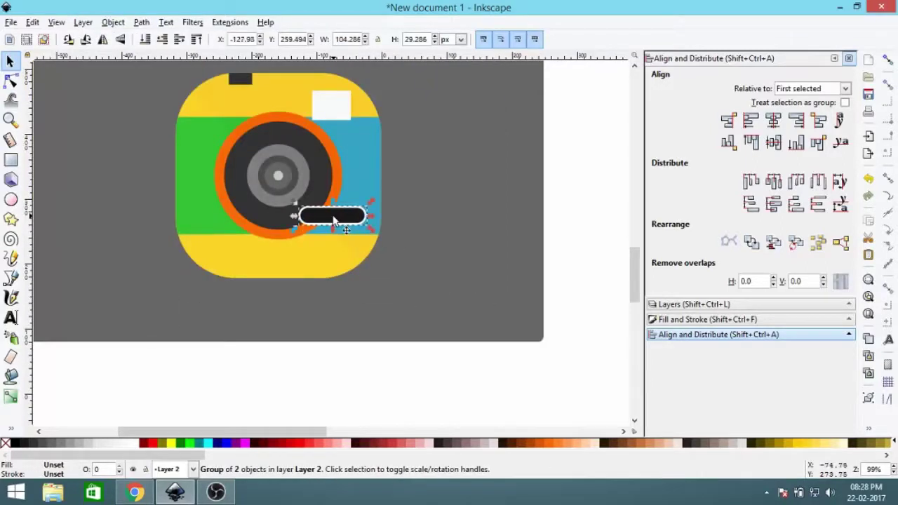
pyautogui.scroll(3, 239, 268)
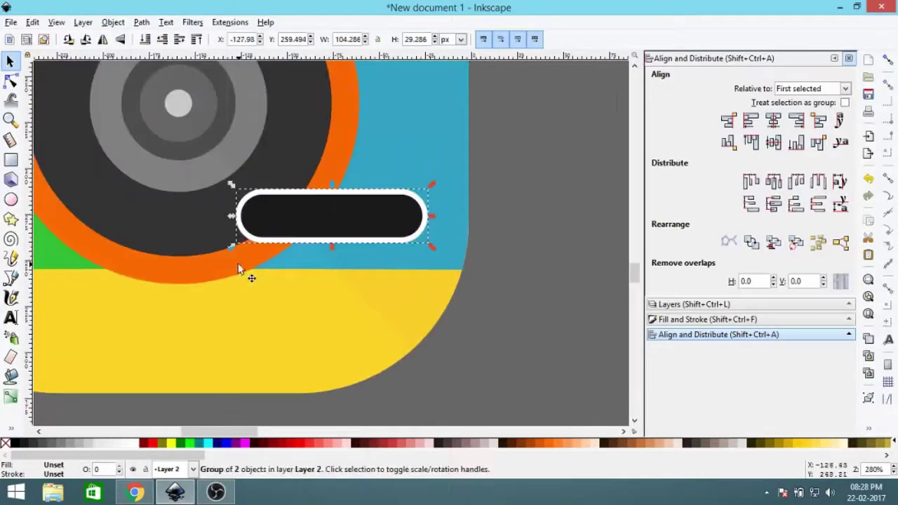
# - Lower the pill in the stacking order so it tucks behind the lens
pyautogui.click(163, 39)
pyautogui.click(525, 221)
pyautogui.scroll(-1, 373, 226)
pyautogui.scroll(-1, 333, 279)
pyautogui.scroll(3, 333, 278)
pyautogui.keyDown('ctrl'); pyautogui.click(517, 249); pyautogui.keyUp('ctrl')
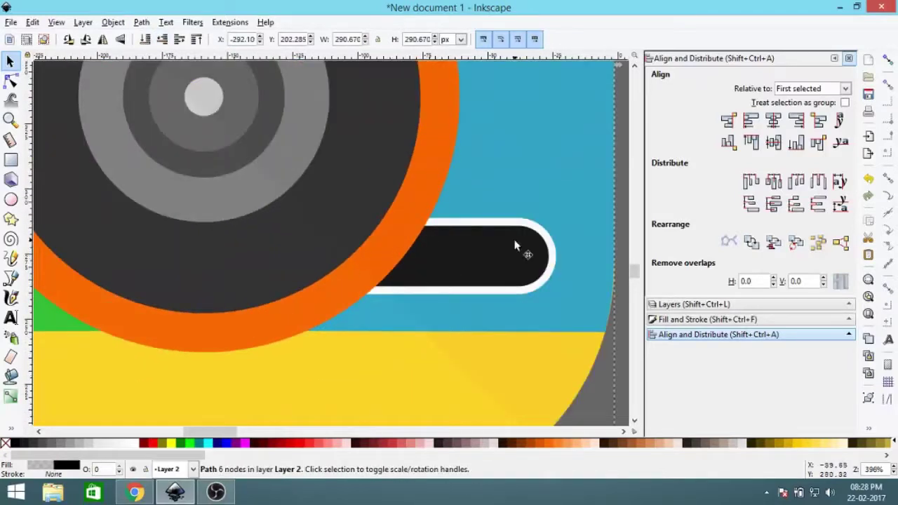
pyautogui.scroll(-1, 501, 337)
pyautogui.scroll(-2, 517, 210)
pyautogui.scroll(-1, 503, 190)
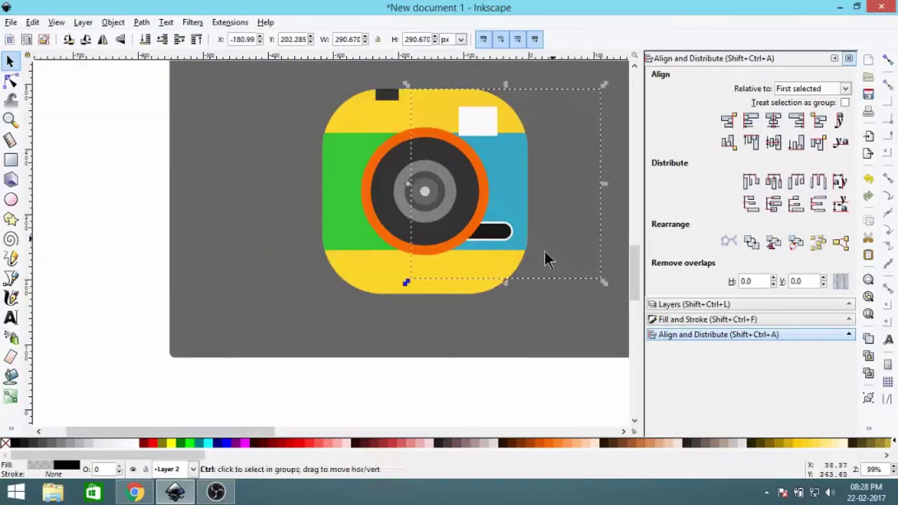
pyautogui.scroll(3, 545, 257)
# - Scale the pill group down to about four fifths of its size
pyautogui.click(495, 231)
pyautogui.scroll(2, 495, 231)
pyautogui.moveTo(571, 186)
pyautogui.mouseDown()
pyautogui.moveTo(554, 214)
pyautogui.moveTo(459, 257)
pyautogui.mouseUp()
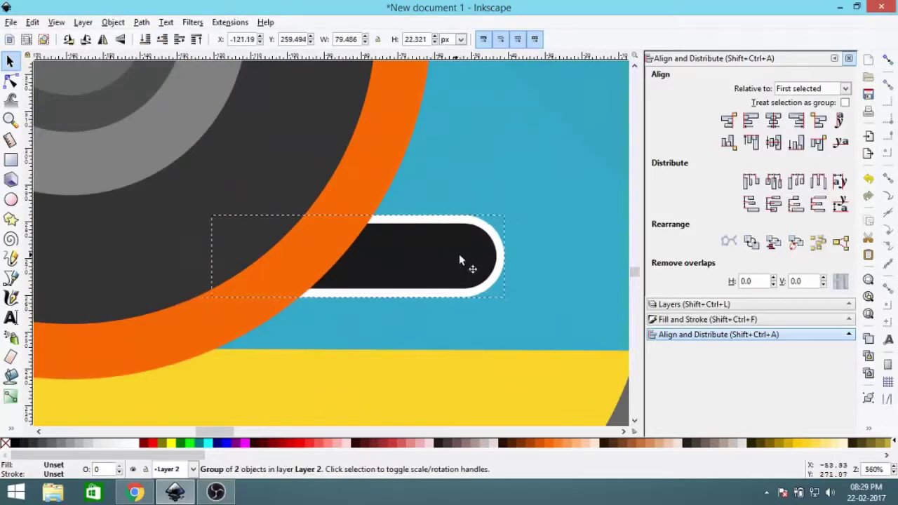
pyautogui.scroll(-4, 481, 257)
pyautogui.press('Escape')
pyautogui.click(425, 299)
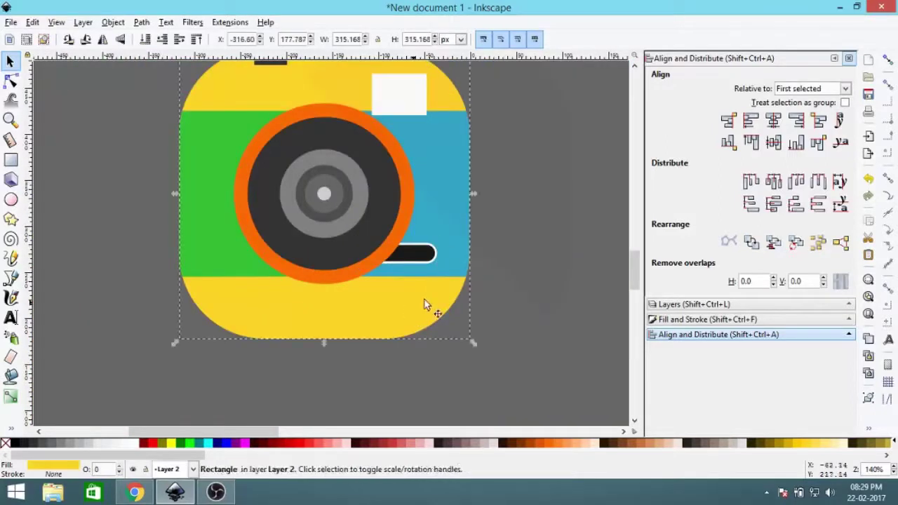
pyautogui.keyDown('alt'); pyautogui.keyDown('shift'); pyautogui.click(424, 300); pyautogui.keyUp('shift'); pyautogui.keyUp('alt')
pyautogui.press('Escape')
pyautogui.scroll(3, 460, 226)
# - Draw a flat ellipse below the camera and centre it horizontally under the body
pyautogui.scroll(-1, 467, 211)
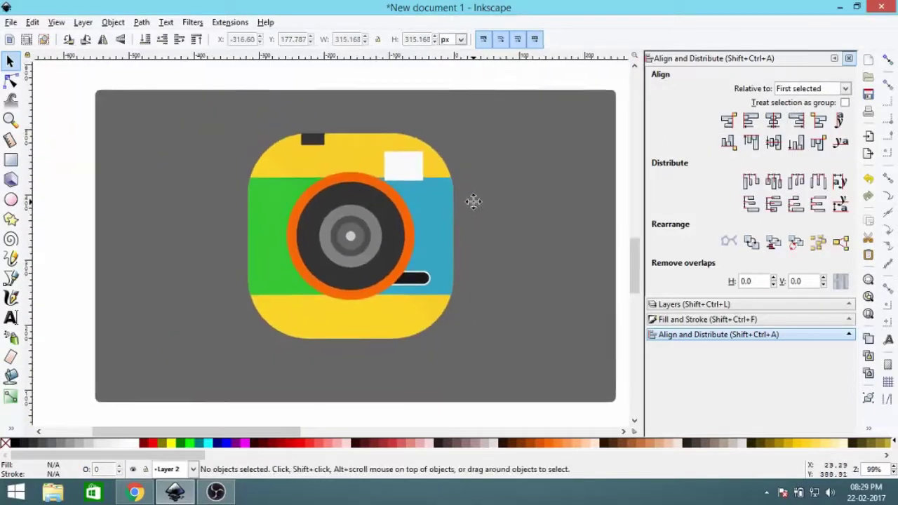
pyautogui.scroll(1, 473, 217)
pyautogui.scroll(-2, 473, 217)
pyautogui.click(11, 199)
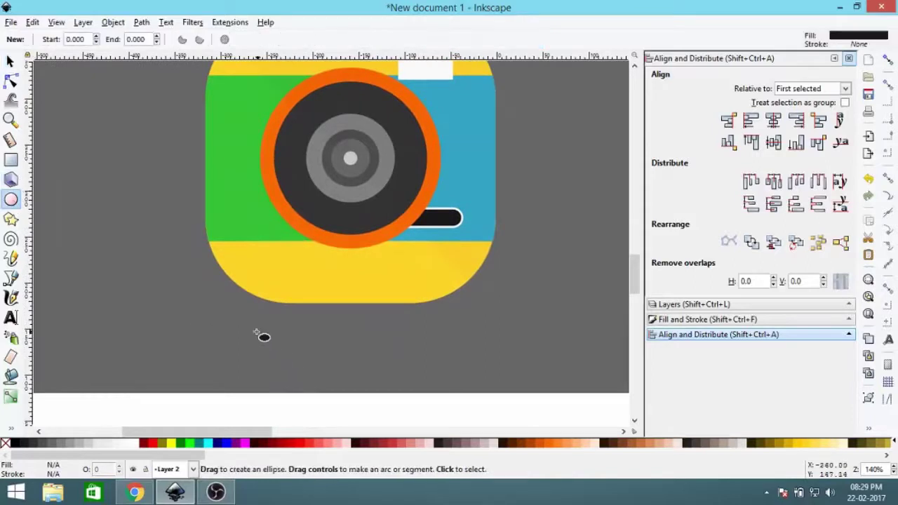
pyautogui.moveTo(243, 324); pyautogui.dragTo(472, 352)
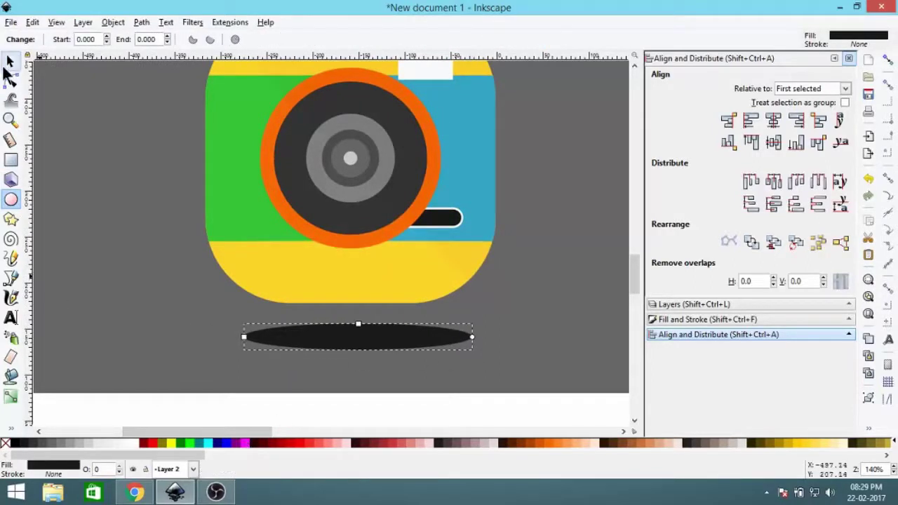
pyautogui.press('s')
pyautogui.click(351, 294)
pyautogui.keyDown('shift'); pyautogui.click(359, 333); pyautogui.keyUp('shift')
pyautogui.click(773, 121)
# - Give the oval alone a translucent grey fill so it reads as a shadow
pyautogui.click(706, 319)
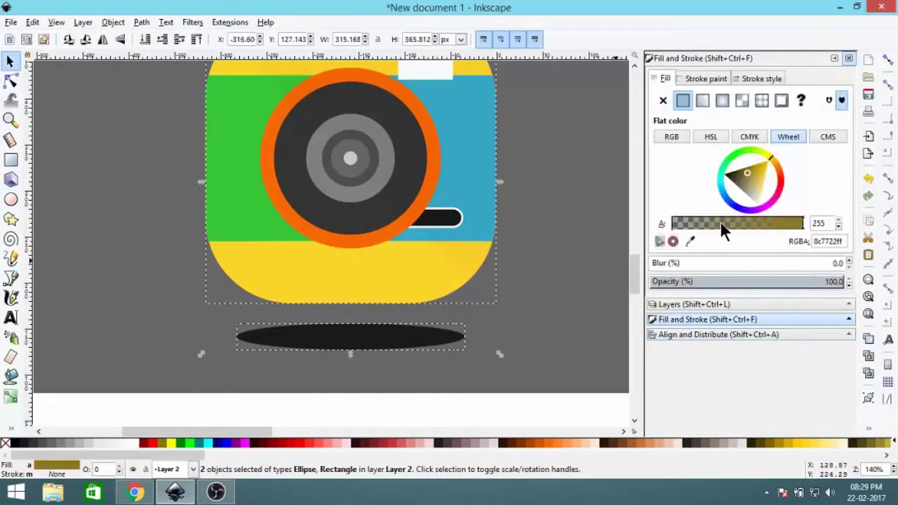
pyautogui.moveTo(721, 222); pyautogui.dragTo(721, 224)
pyautogui.hotkey('ctrl', 'z')
pyautogui.click(425, 344)
pyautogui.click(547, 211)
pyautogui.press('-')
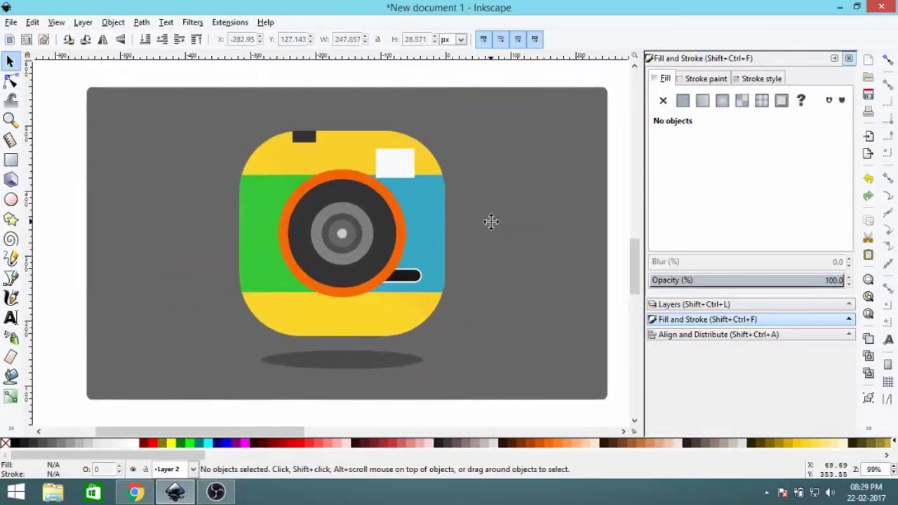
# - Shorten the white flash by raising its bottom edge into the yellow top strip
pyautogui.scroll(3, 378, 162)
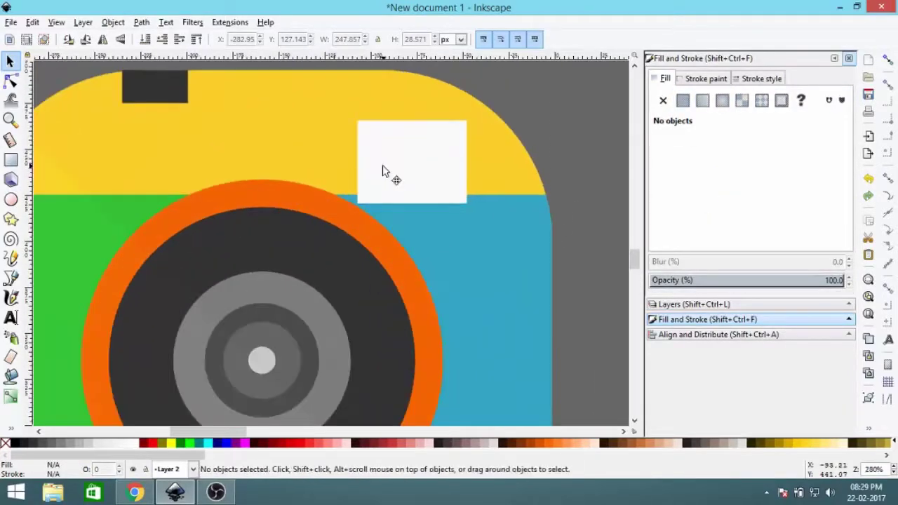
pyautogui.click(520, 160)
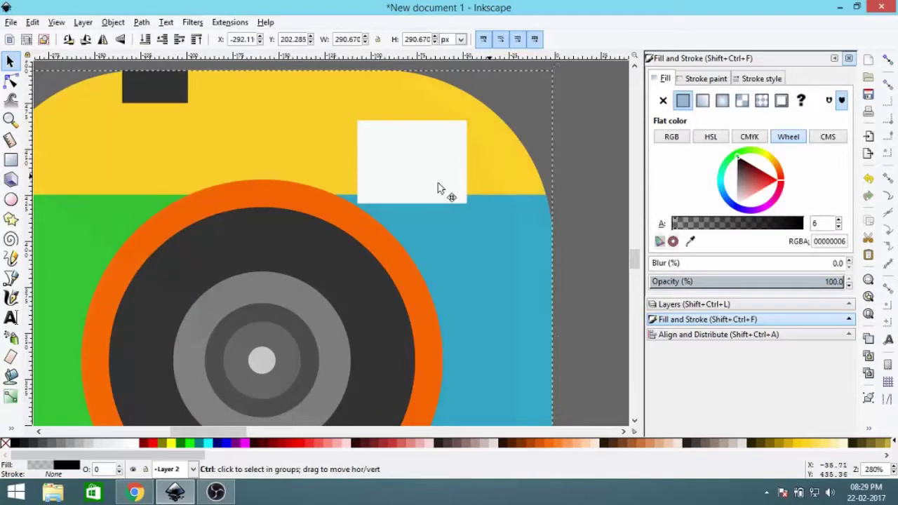
pyautogui.click(453, 161)
pyautogui.click(421, 193)
pyautogui.moveTo(414, 205); pyautogui.dragTo(413, 181)
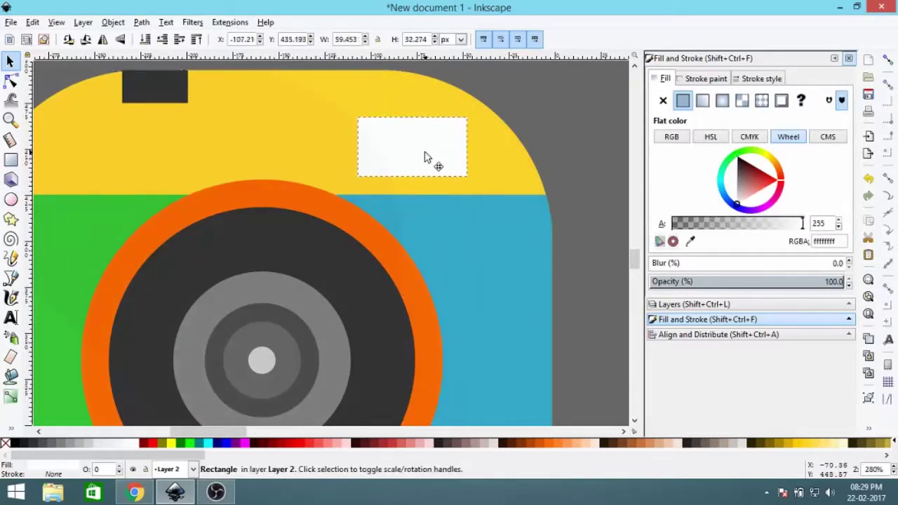
pyautogui.press('Escape')
# - Try aligning the shapes along the top strip, then collapse the side panels to widen the canvas
pyautogui.hotkey('ctrl', 'a')
pyautogui.click(702, 334)
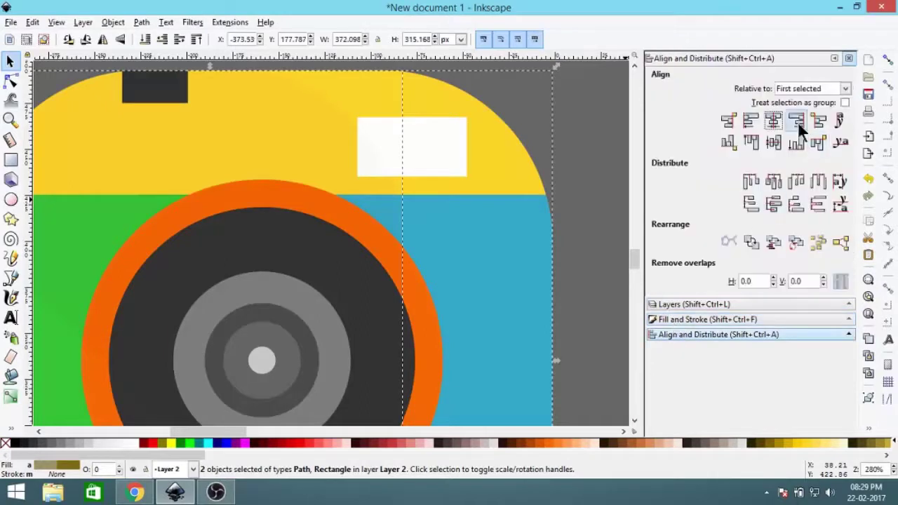
pyautogui.click(795, 120)
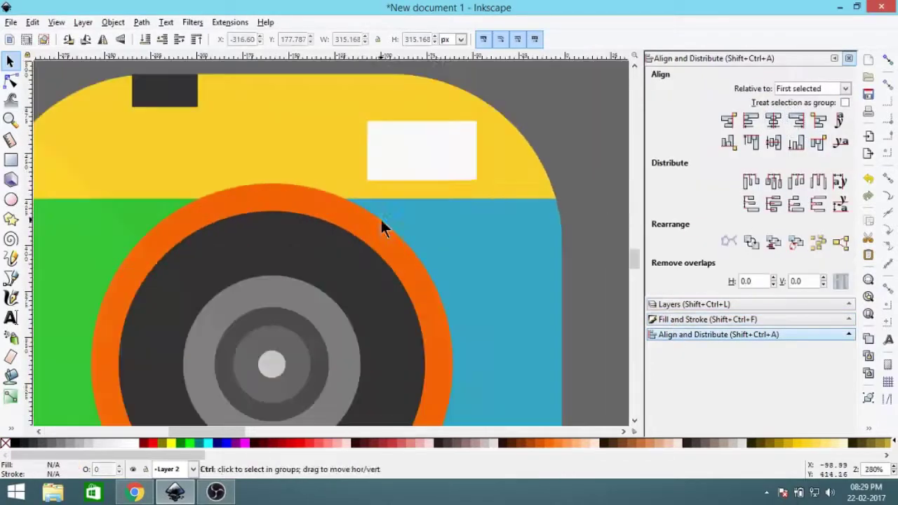
pyautogui.keyDown('ctrl'); pyautogui.click(383, 226); pyautogui.keyUp('ctrl')
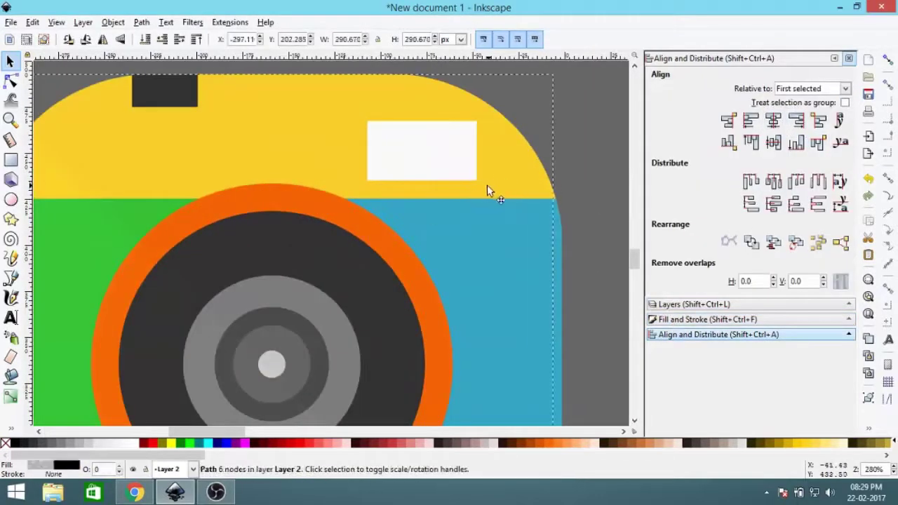
pyautogui.keyDown('ctrl'); pyautogui.click(462, 141); pyautogui.keyUp('ctrl')
pyautogui.press('Escape')
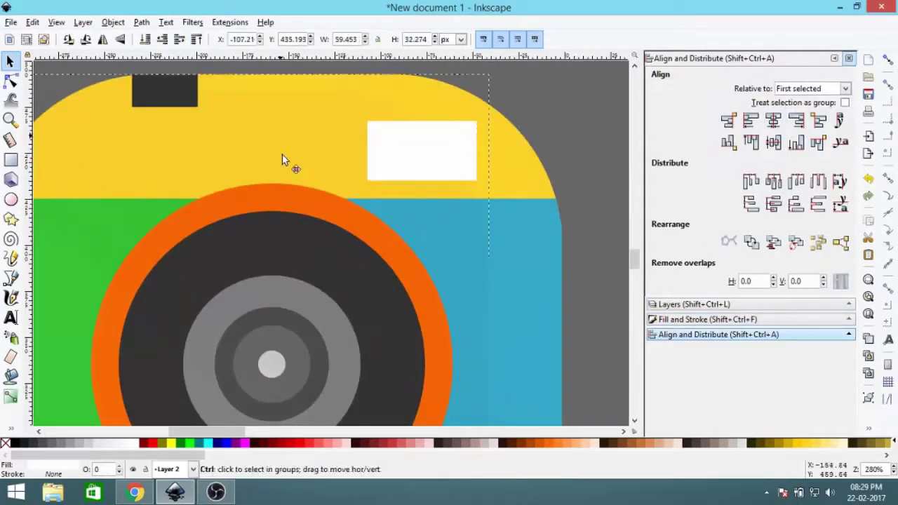
pyautogui.keyDown('ctrl'); pyautogui.click(175, 87); pyautogui.keyUp('ctrl')
pyautogui.keyDown('ctrl'); pyautogui.click(429, 112); pyautogui.keyUp('ctrl')
pyautogui.keyDown('ctrl'); pyautogui.keyDown('shift'); pyautogui.click(430, 112); pyautogui.keyUp('shift'); pyautogui.keyUp('ctrl')
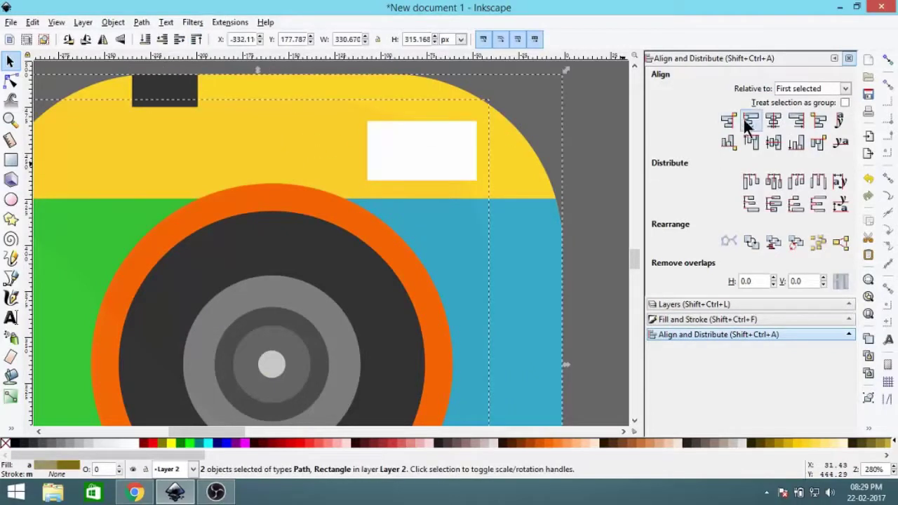
pyautogui.keyDown('ctrl'); pyautogui.scroll(-4, 401, 176); pyautogui.keyUp('ctrl')
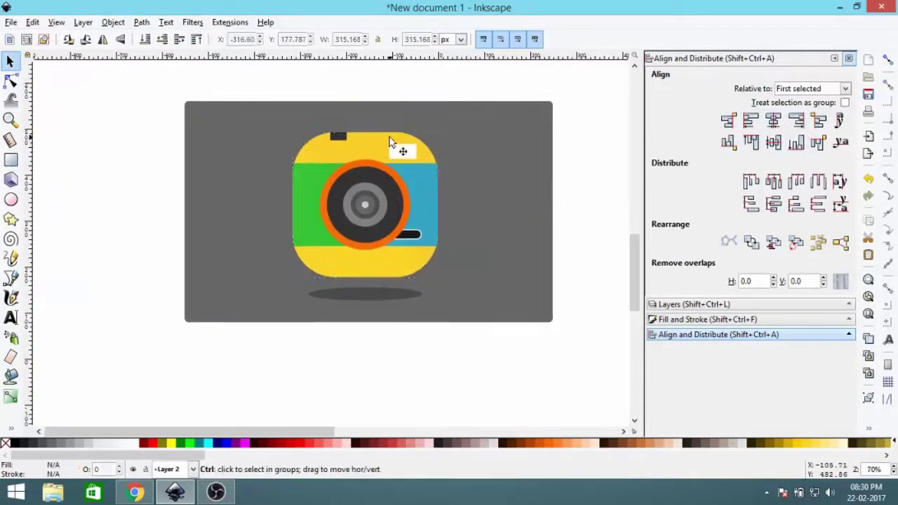
pyautogui.keyDown('ctrl'); pyautogui.scroll(2, 398, 168); pyautogui.keyUp('ctrl')
pyautogui.press('Escape')
pyautogui.keyDown('ctrl'); pyautogui.scroll(-1, 397, 168); pyautogui.keyUp('ctrl')
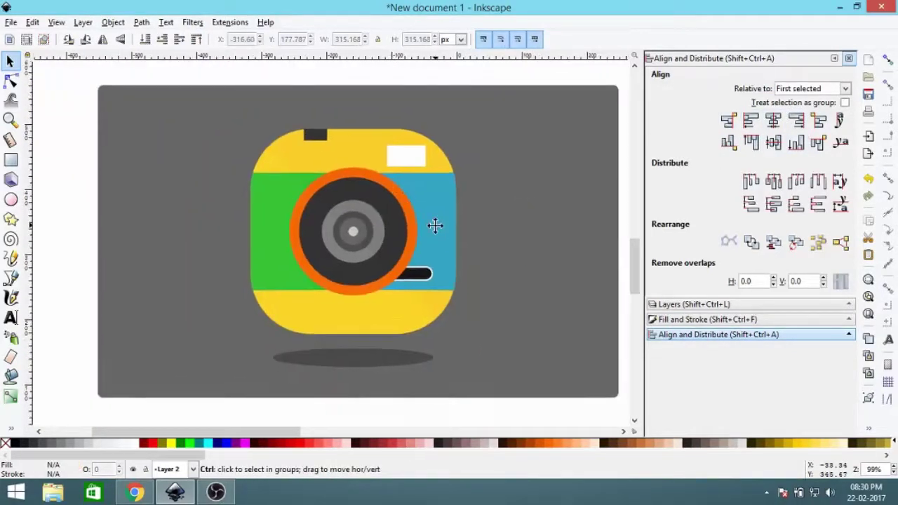
pyautogui.click(835, 58)
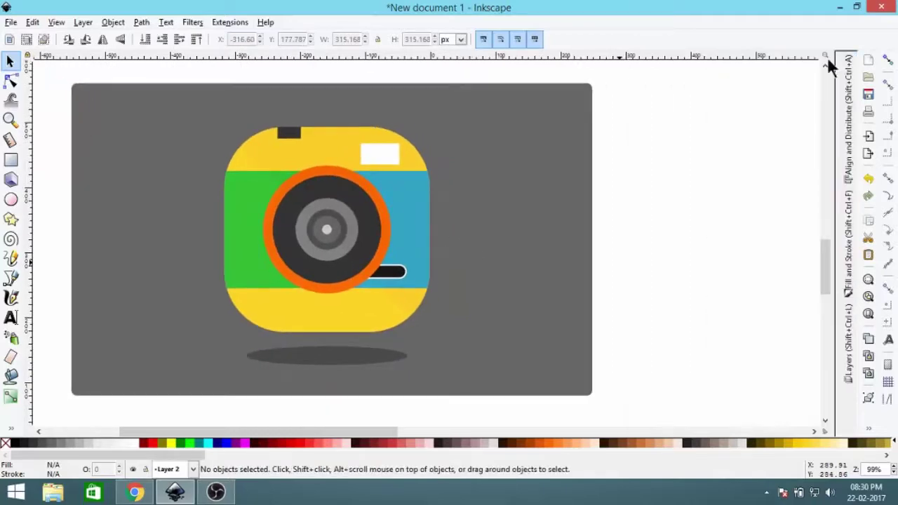